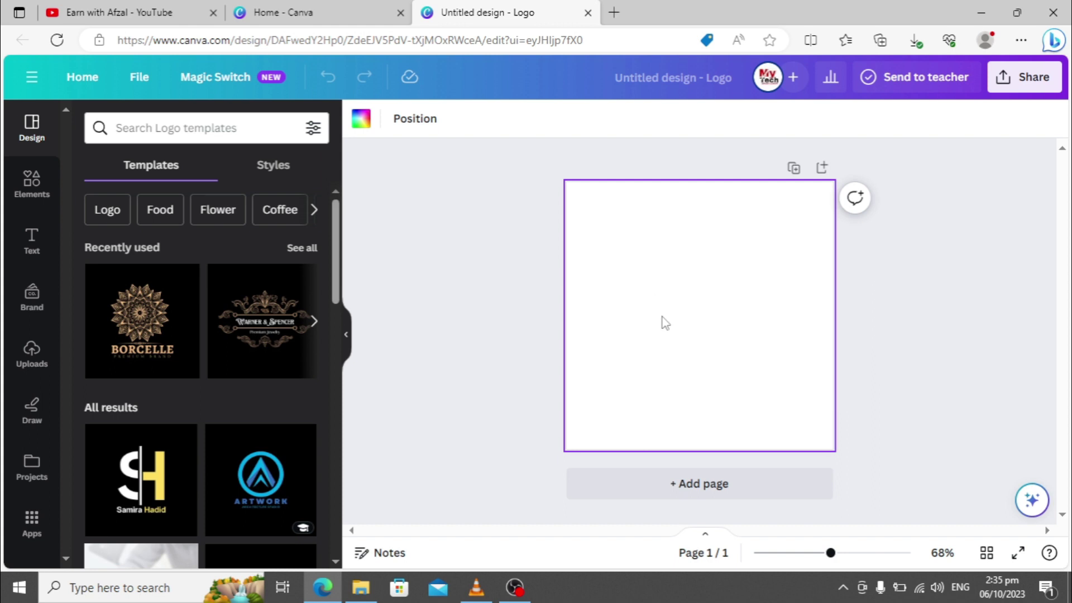
# Set the page's background color to solid black
pyautogui.click(363, 125)
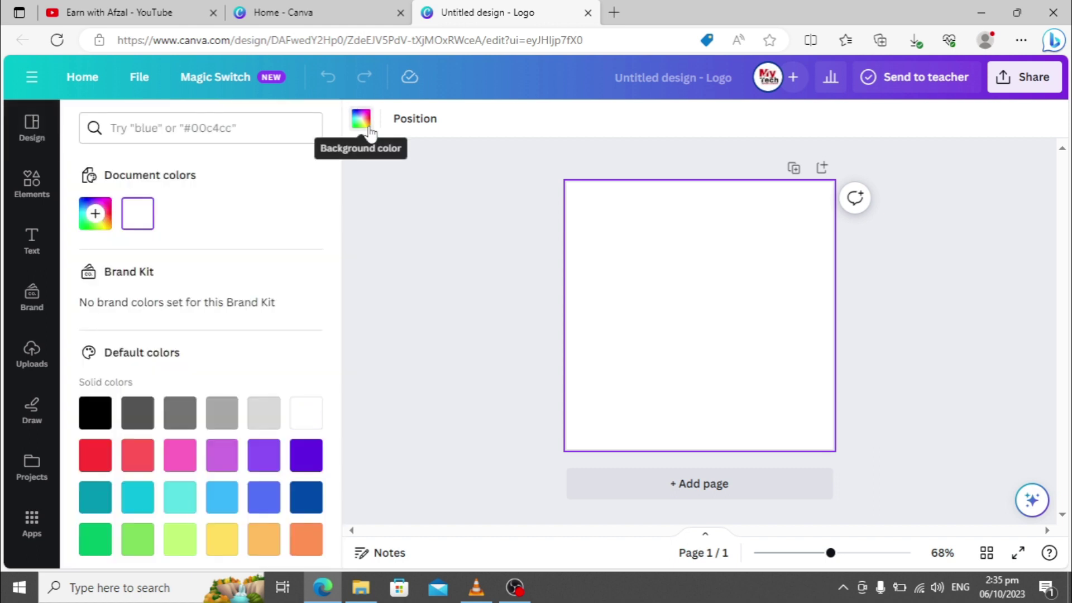
pyautogui.click(98, 420)
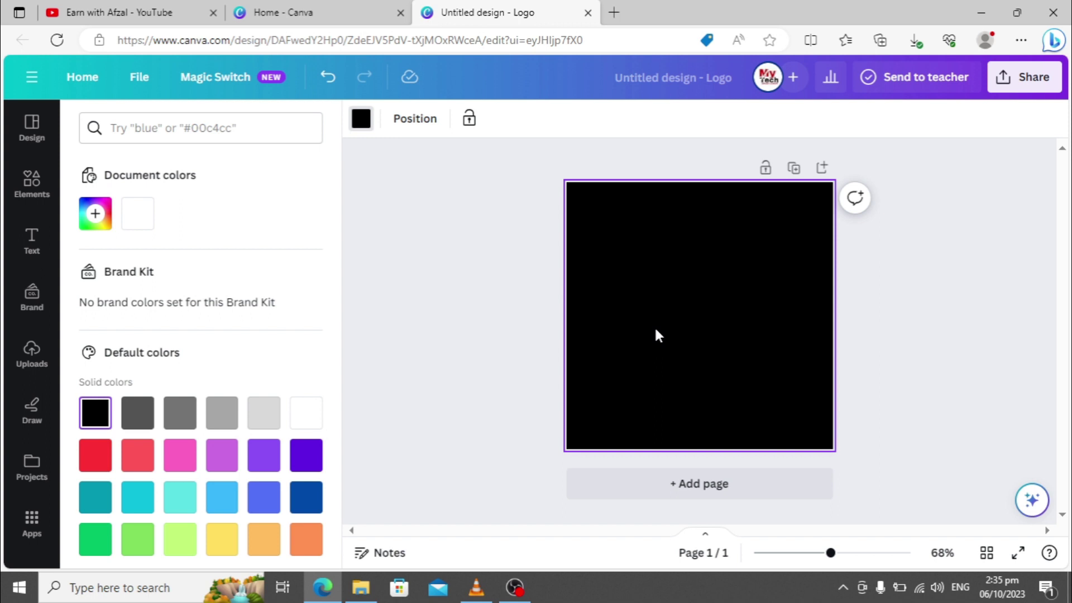
pyautogui.click(486, 300)
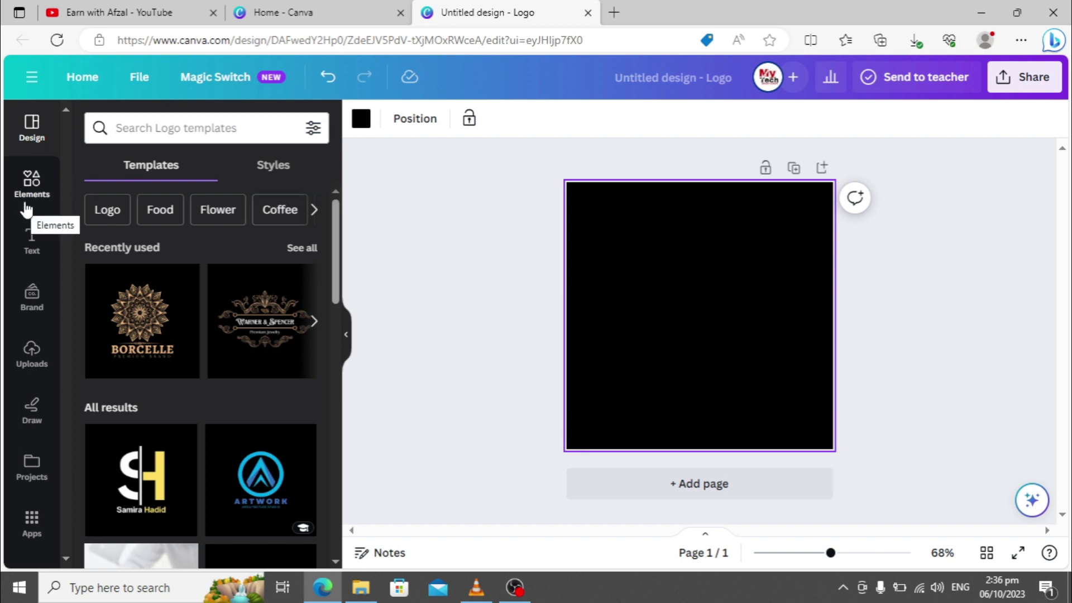
# Add a heading to the page with the text SKYLIGHT
pyautogui.click(32, 241)
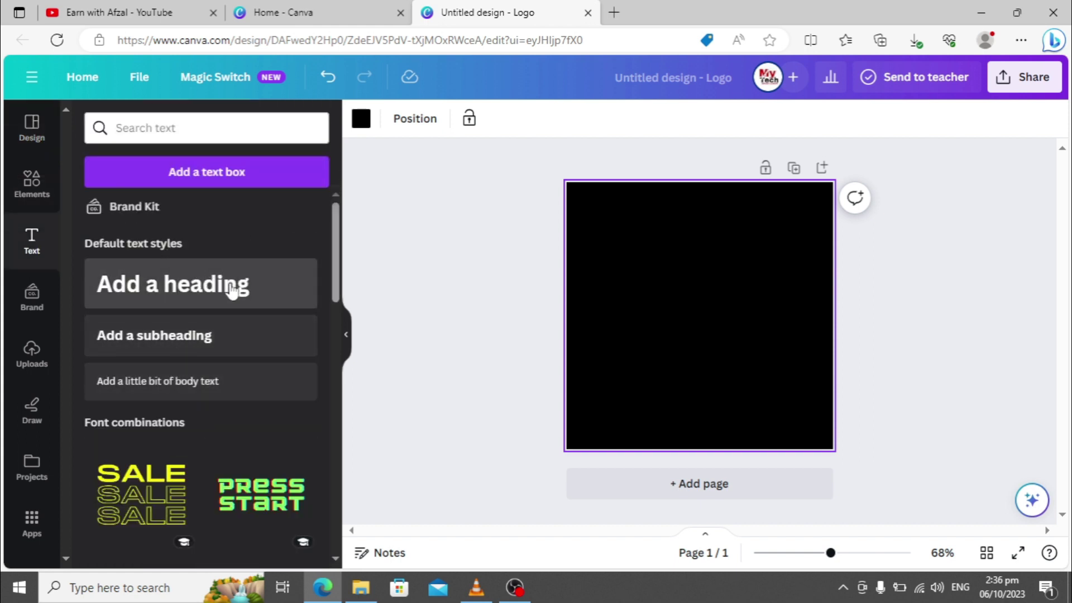
pyautogui.click(207, 286)
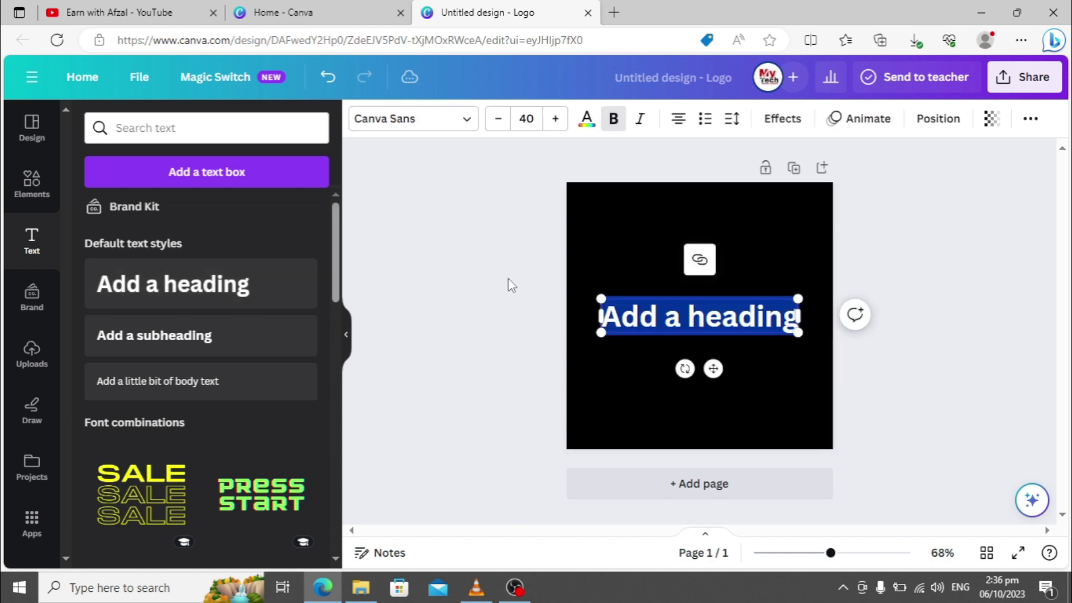
pyautogui.press('BackSpace')
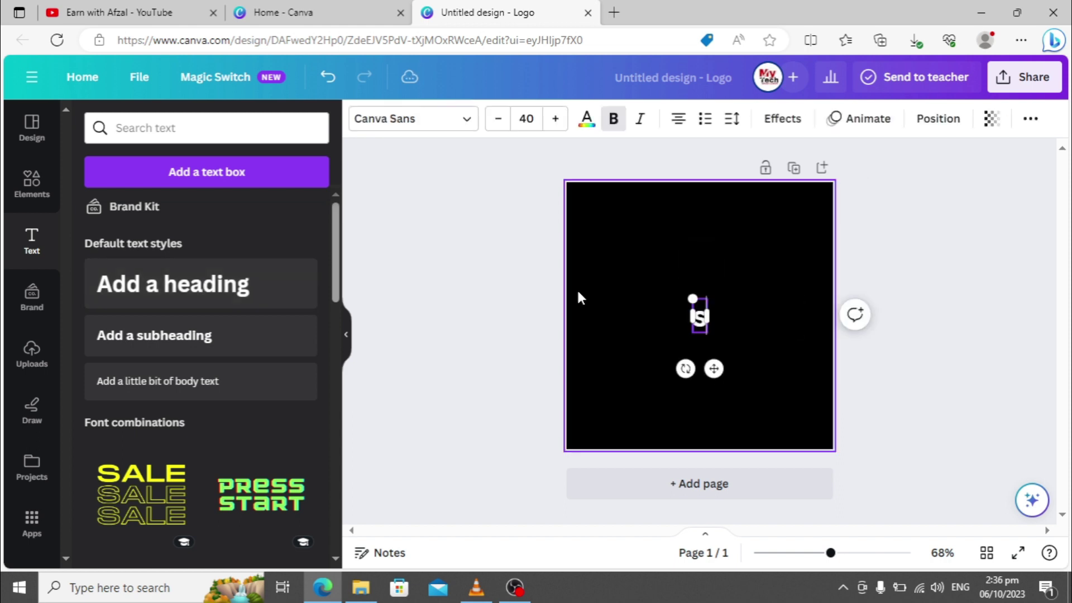
pyautogui.write('SKYLIGHT')
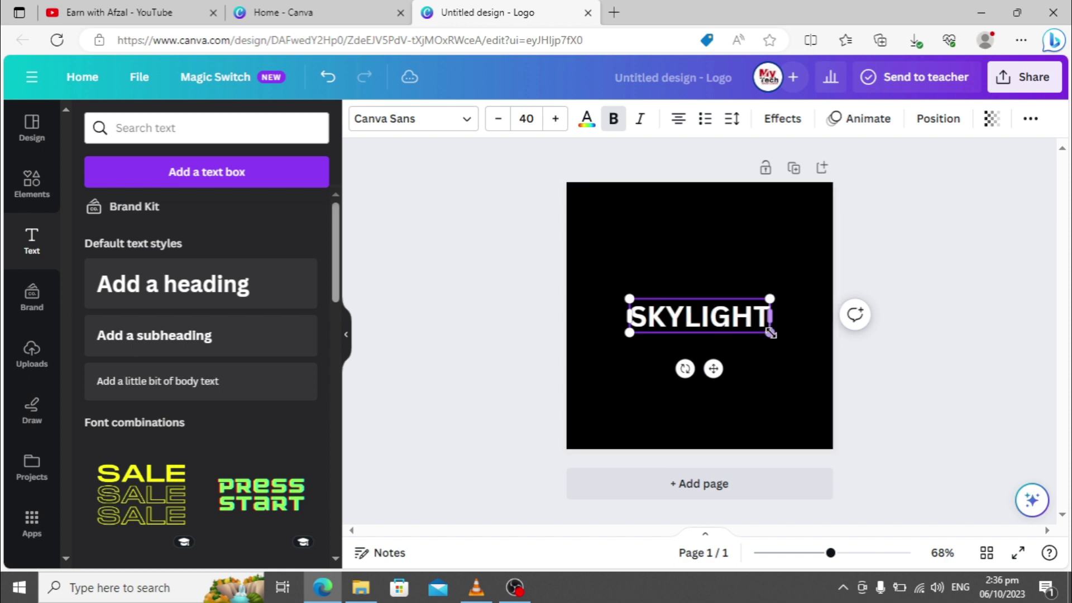
# Enlarge the SKYLIGHT heading to the full page width, about size 75.9, and center it vertically on the page
pyautogui.moveTo(771, 334); pyautogui.dragTo(824, 366)
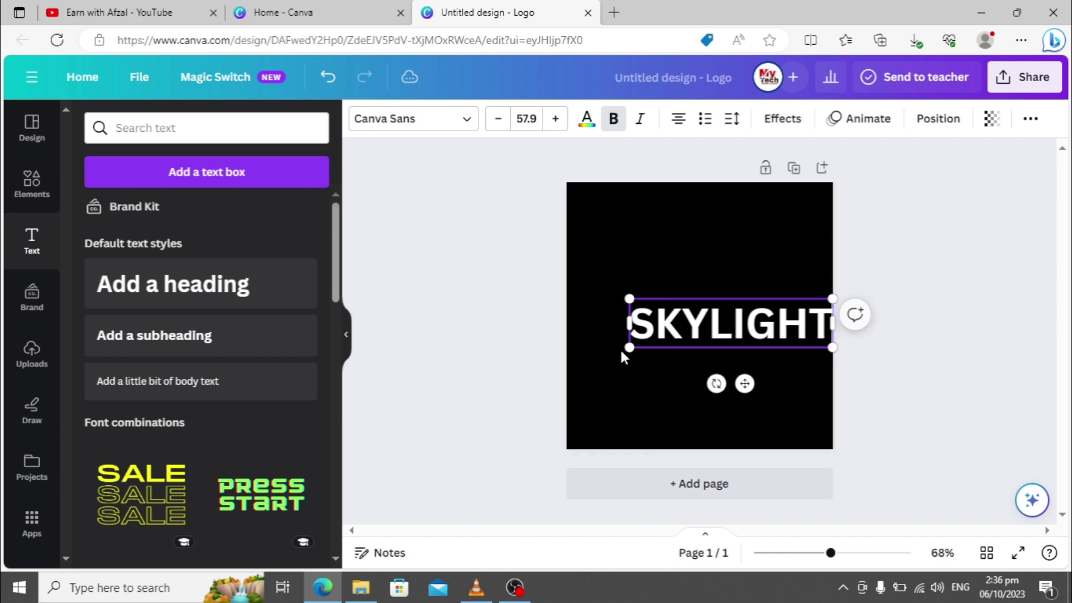
pyautogui.moveTo(630, 348); pyautogui.dragTo(566, 362)
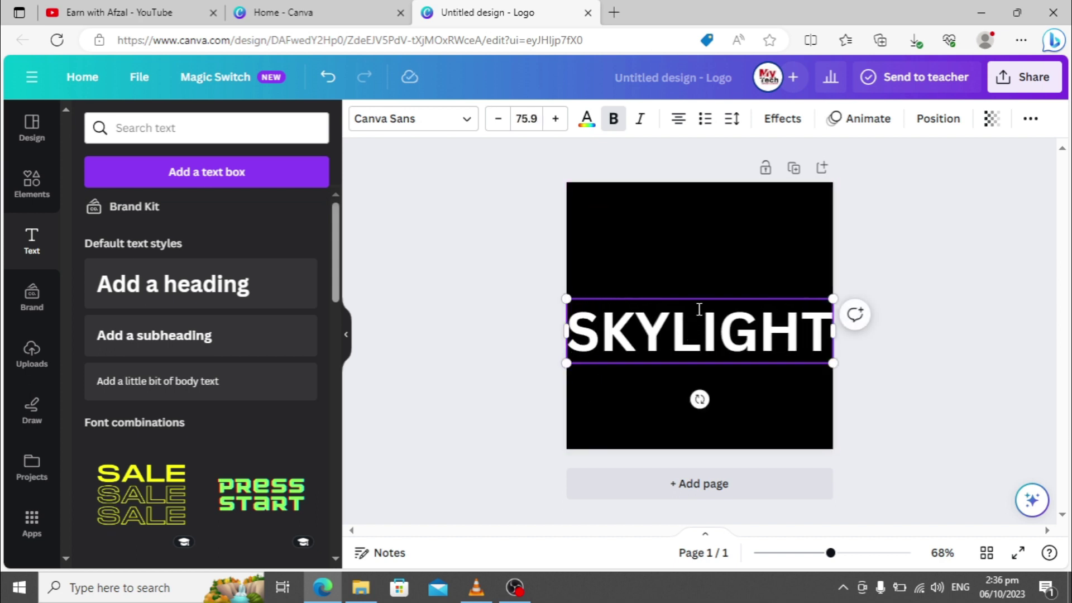
pyautogui.moveTo(695, 295); pyautogui.dragTo(695, 286)
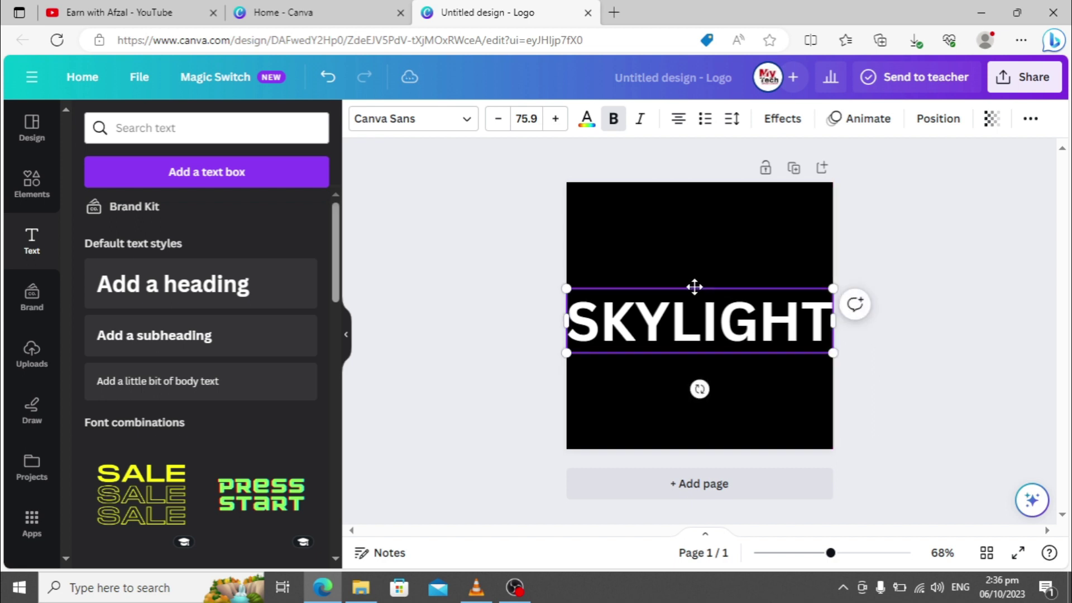
pyautogui.moveTo(782, 342); pyautogui.dragTo(740, 329)
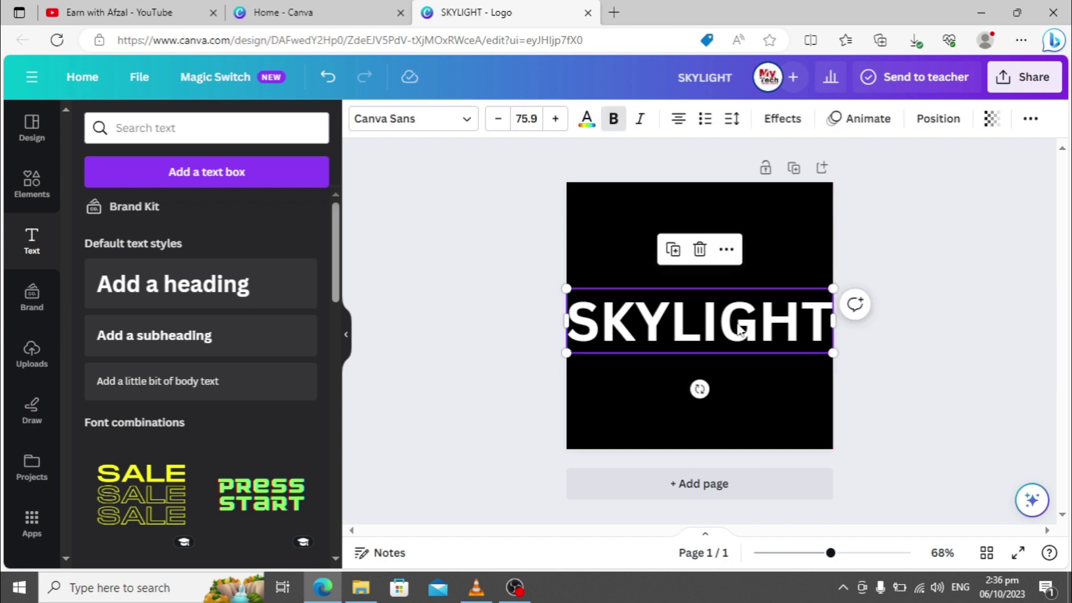
# Change the SKYLIGHT heading's font to Impact
pyautogui.click(467, 130)
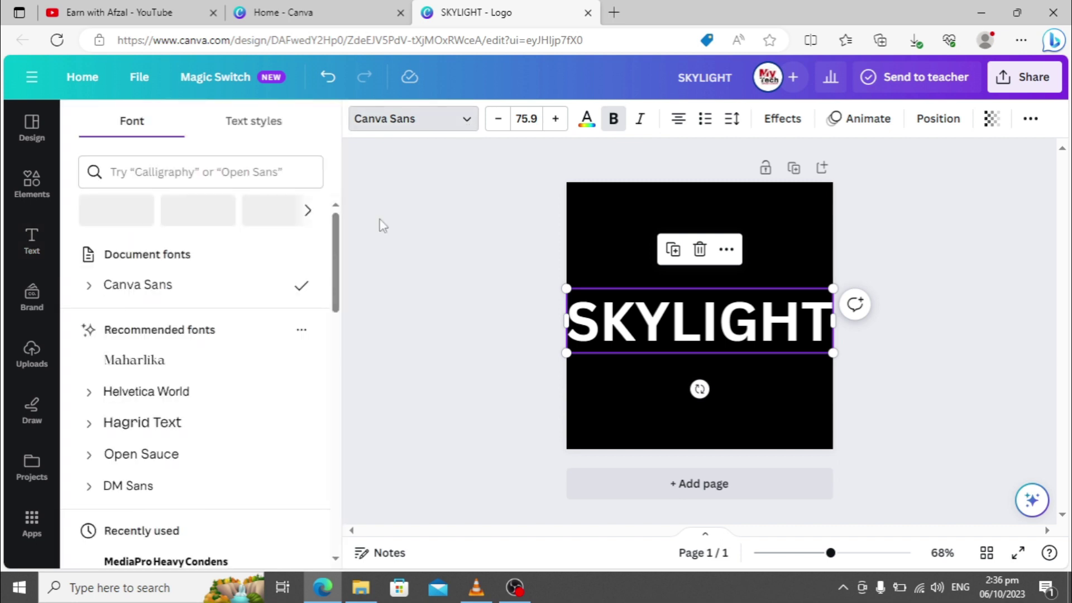
pyautogui.moveTo(337, 291); pyautogui.dragTo(339, 333)
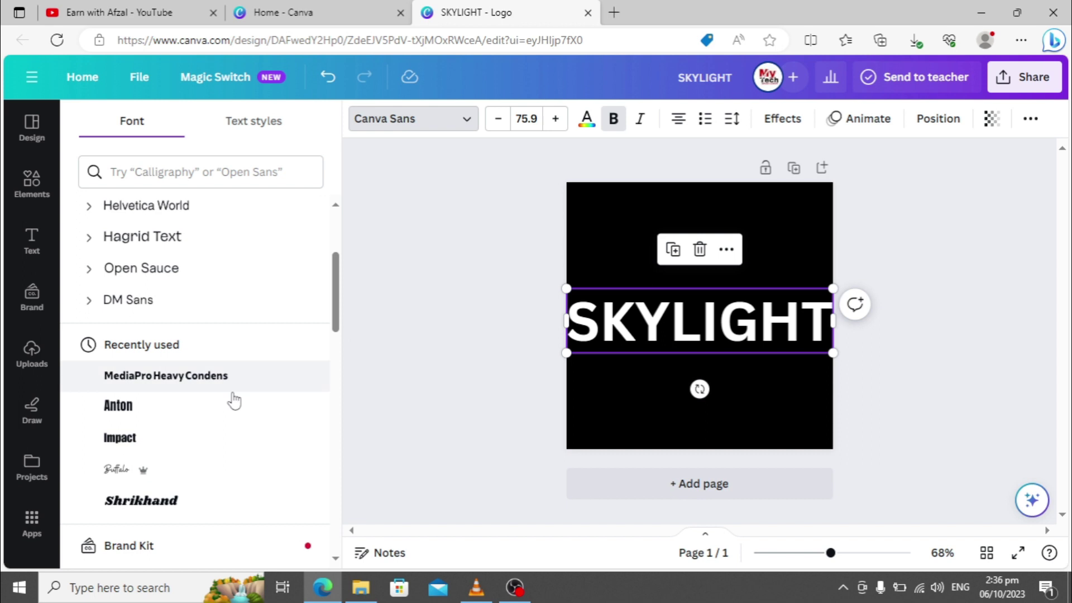
pyautogui.click(149, 447)
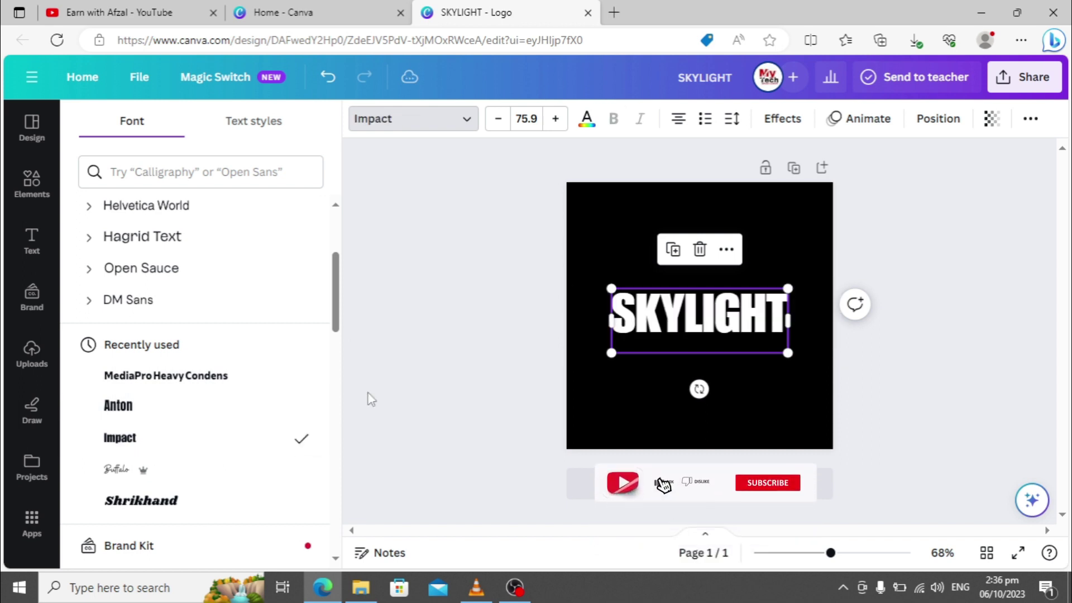
# Scale the SKYLIGHT heading back up to the full page width, about size 114, and deselect it
pyautogui.moveTo(784, 349); pyautogui.dragTo(832, 369)
pyautogui.moveTo(612, 369); pyautogui.dragTo(566, 384)
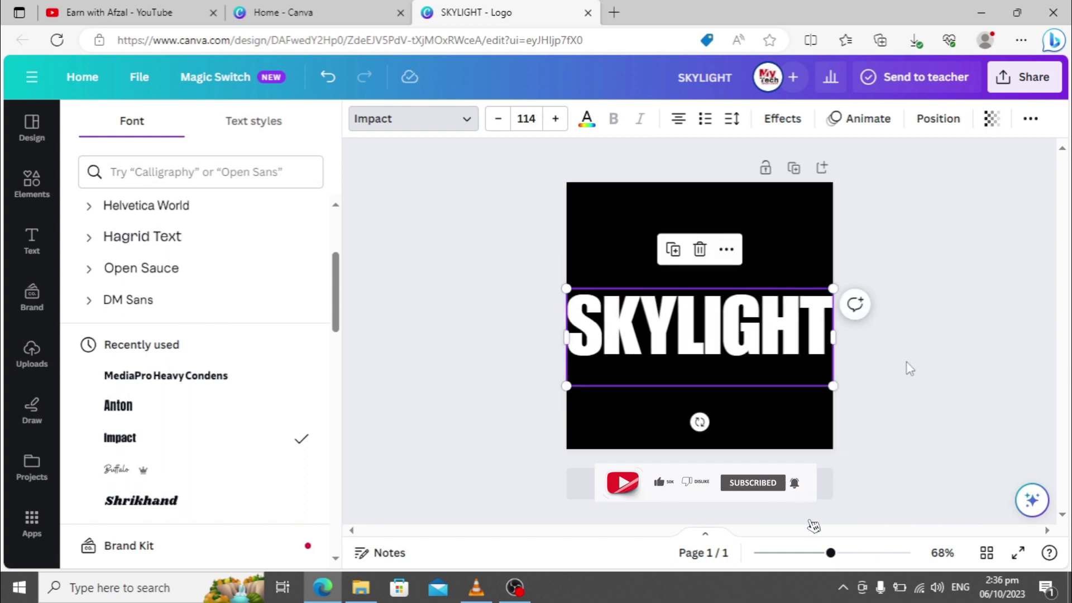
pyautogui.press('Escape')
pyautogui.click(437, 261)
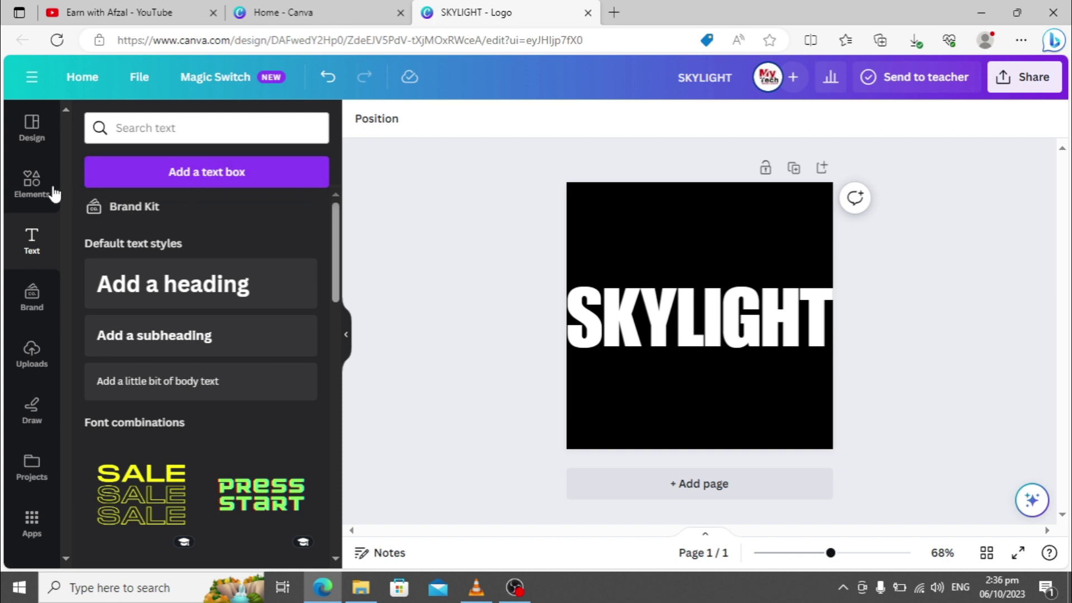
# Search the elements for LINE and add a thin line graphic to the page
pyautogui.click(31, 188)
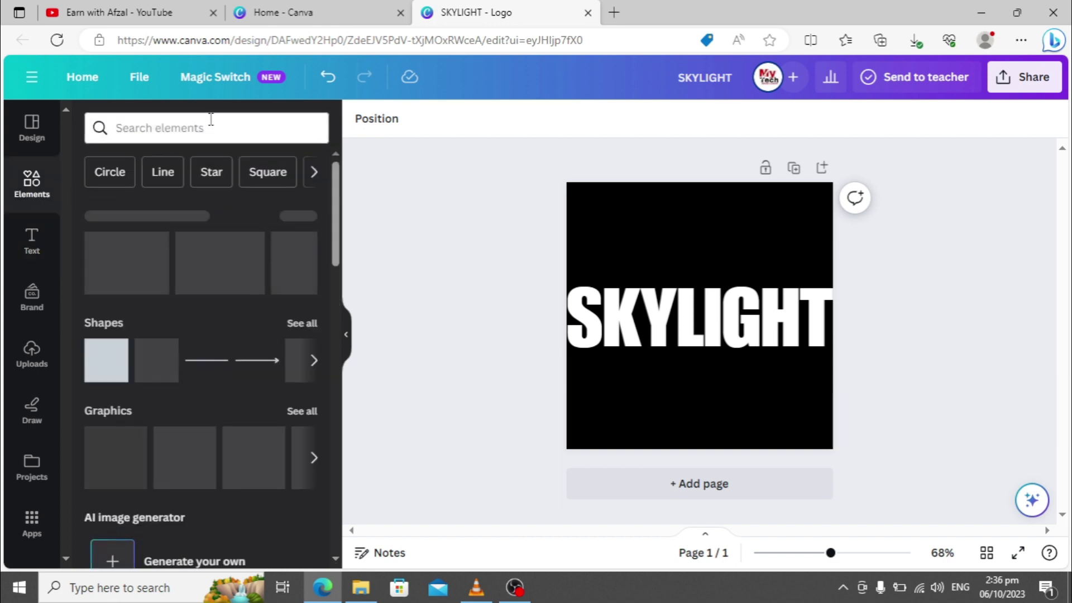
pyautogui.click(211, 119)
pyautogui.write('LINE')
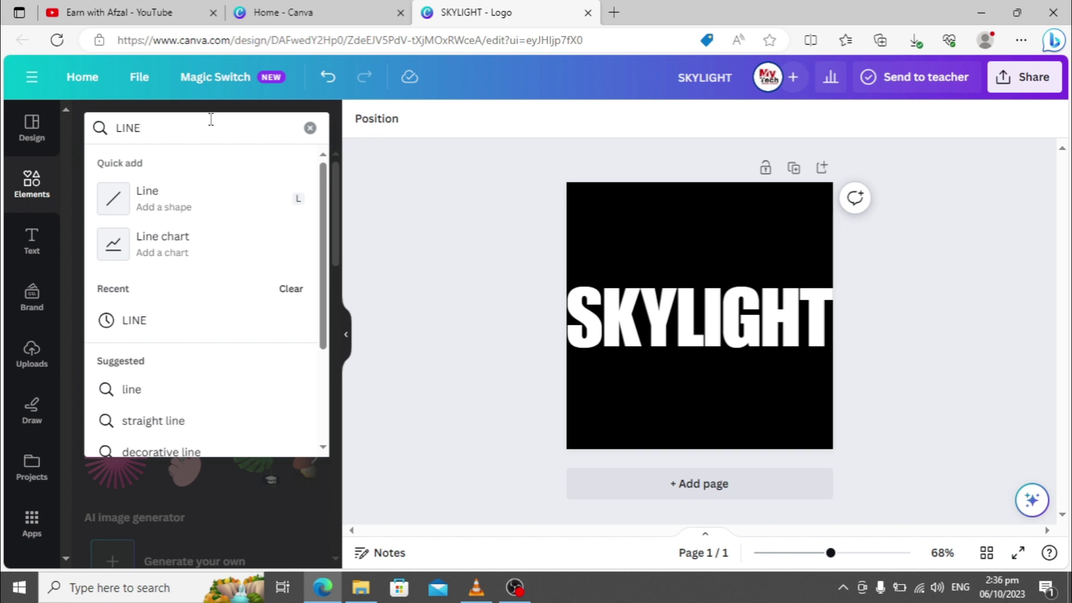
pyautogui.press('Return')
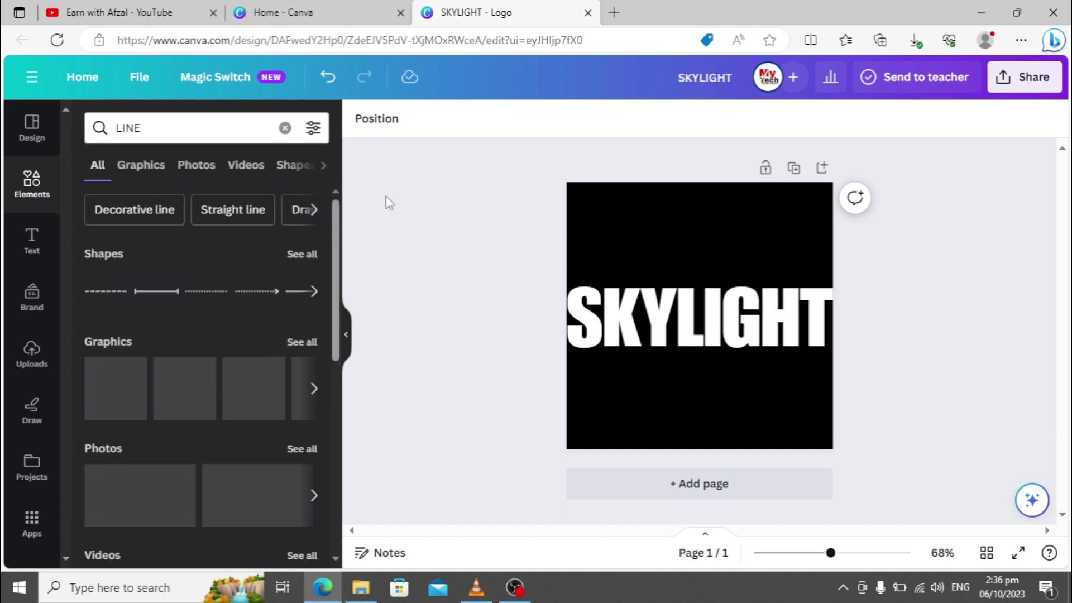
pyautogui.scroll(-2, 290, 291)
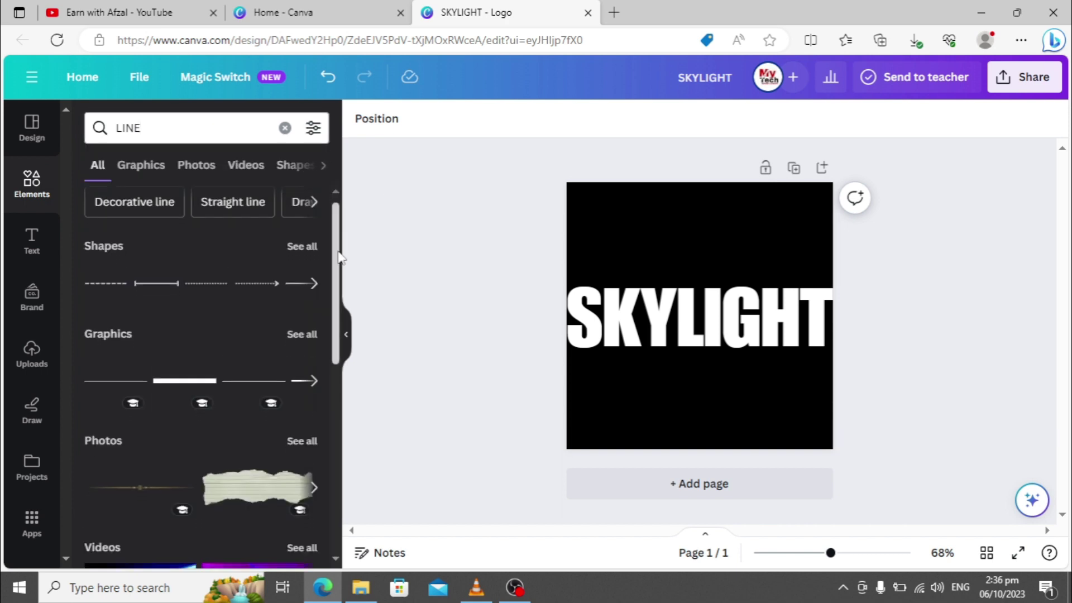
pyautogui.click(264, 331)
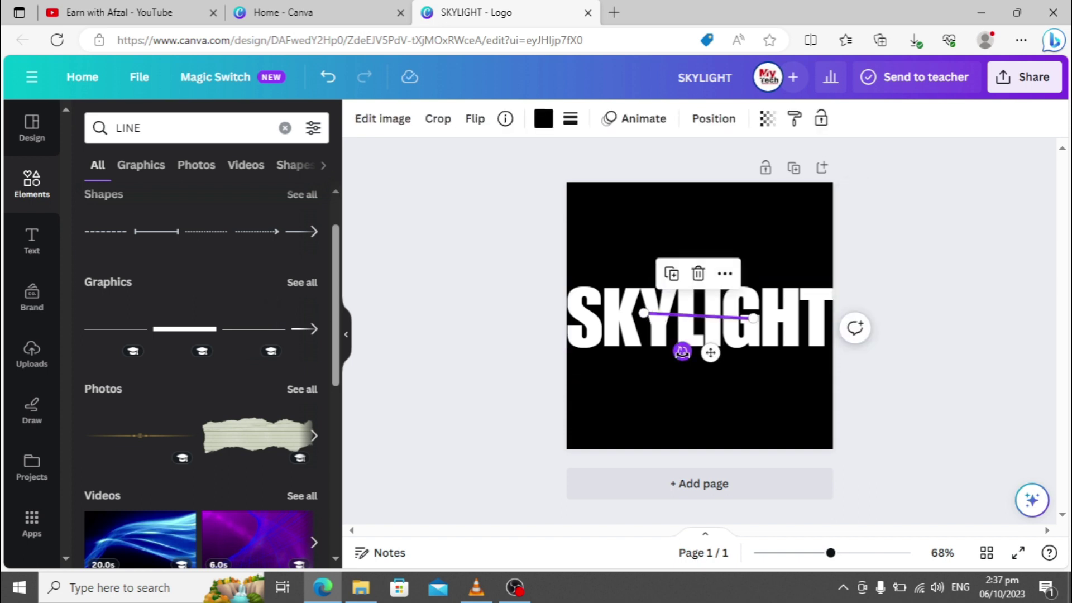
# Lay the line diagonally across the SKYLIGHT heading, sloping from the top of the Y to the bottom of the G
pyautogui.moveTo(683, 351); pyautogui.dragTo(668, 348)
pyautogui.moveTo(748, 339); pyautogui.dragTo(757, 343)
pyautogui.moveTo(647, 291); pyautogui.dragTo(645, 289)
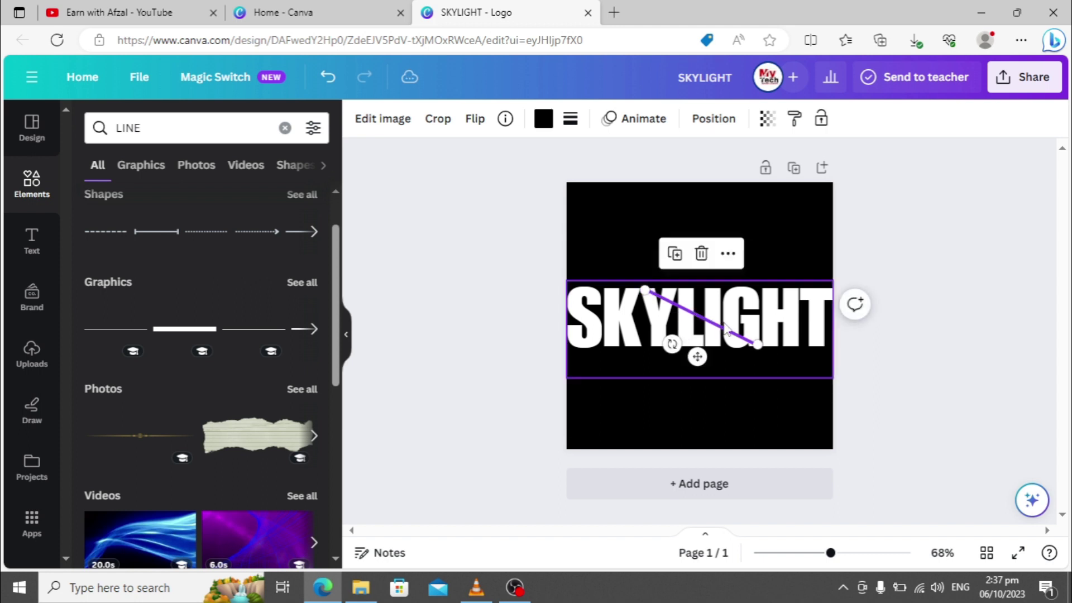
pyautogui.click(780, 337)
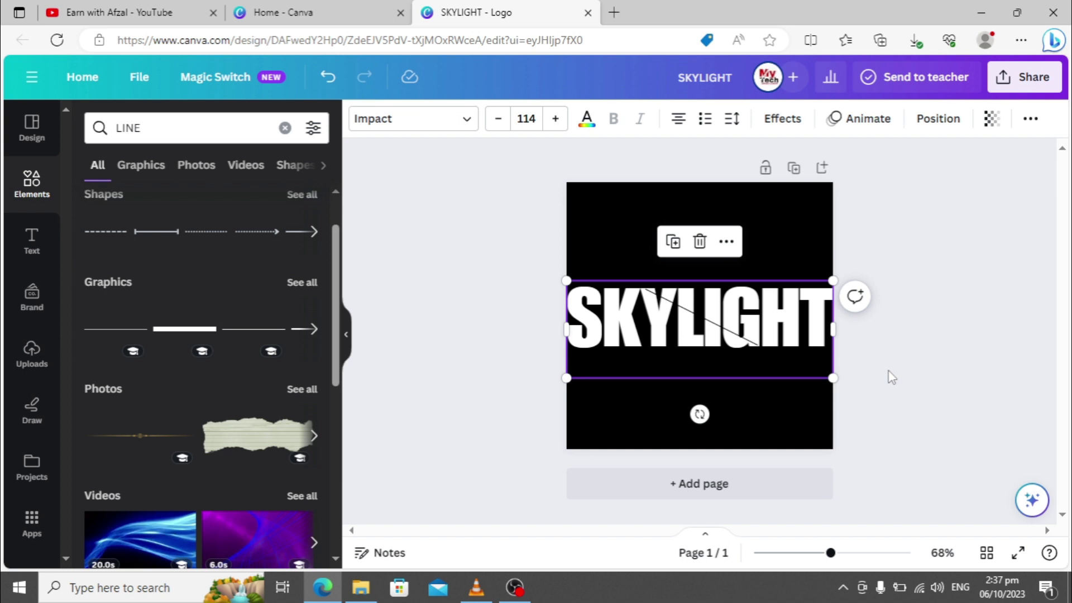
pyautogui.click(475, 347)
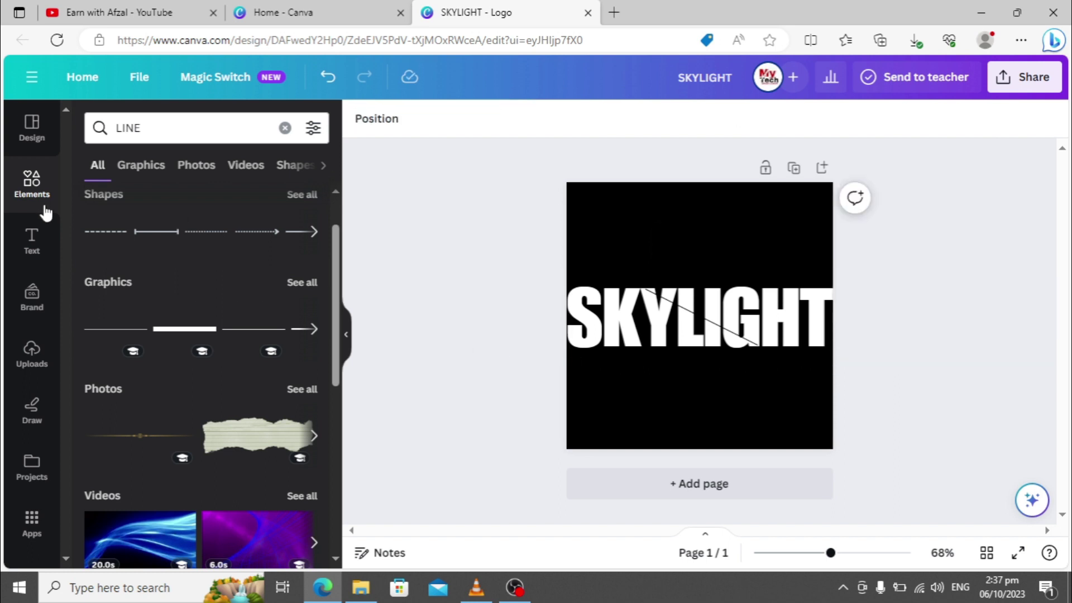
# Add a square shape, enlarge it and rotate it so its lower edge follows the diagonal line and it covers the page's upper part
pyautogui.click(285, 128)
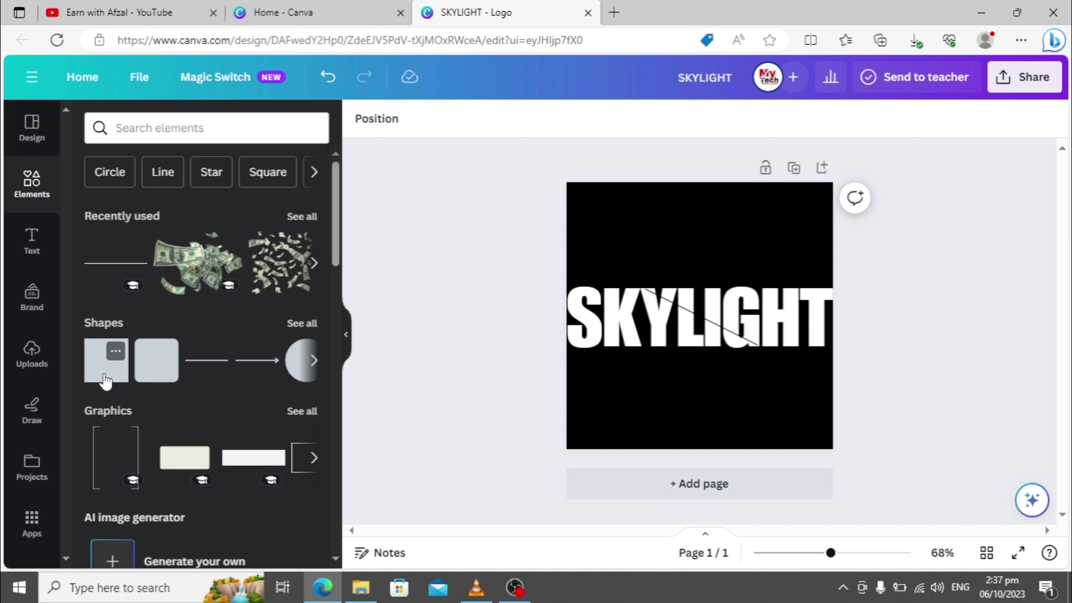
pyautogui.click(105, 382)
pyautogui.moveTo(659, 276); pyautogui.dragTo(562, 201)
pyautogui.moveTo(741, 357); pyautogui.dragTo(797, 392)
pyautogui.moveTo(679, 428); pyautogui.dragTo(598, 387)
pyautogui.moveTo(675, 323); pyautogui.dragTo(742, 255)
pyautogui.moveTo(655, 323); pyautogui.dragTo(681, 349)
pyautogui.moveTo(838, 304); pyautogui.dragTo(866, 292)
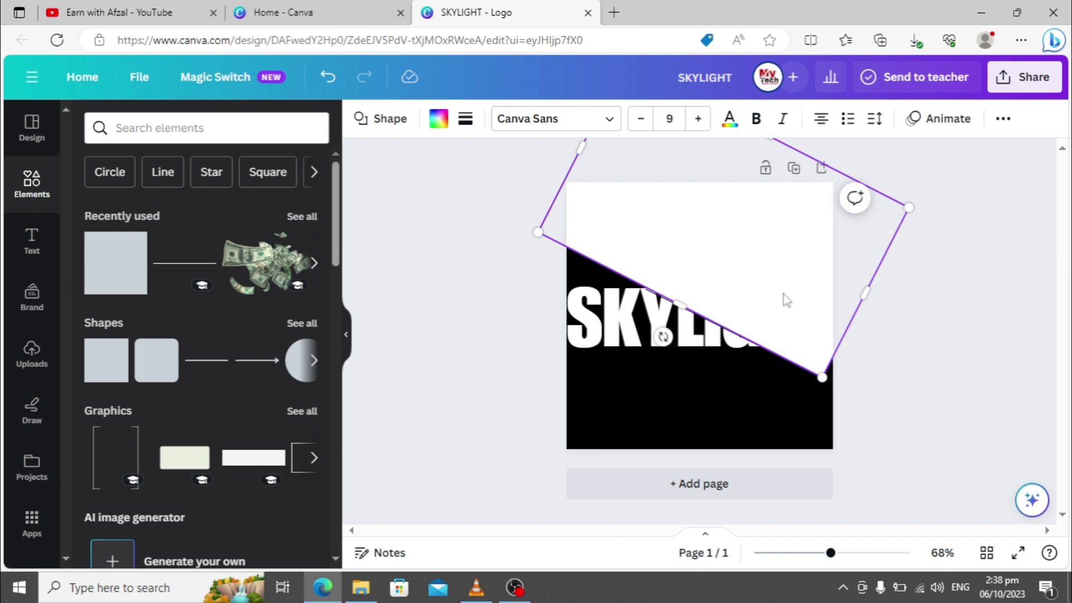
pyautogui.moveTo(752, 309); pyautogui.dragTo(735, 301)
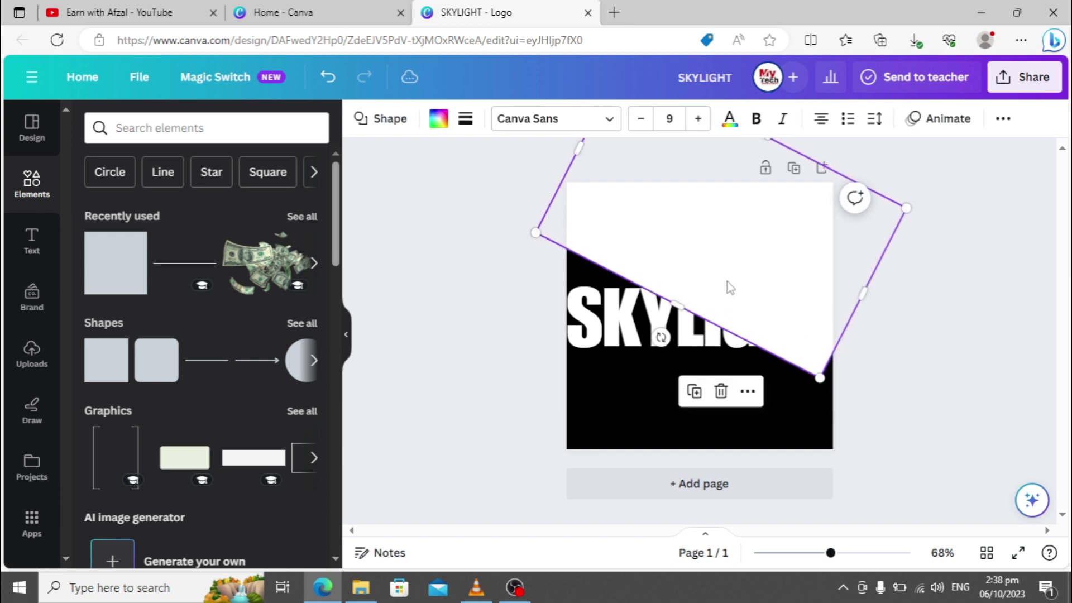
# Copy and paste the tilted rectangle, placing the copy below the diagonal so both edges meet
pyautogui.rightClick(730, 288)
pyautogui.click(784, 164)
pyautogui.rightClick(702, 238)
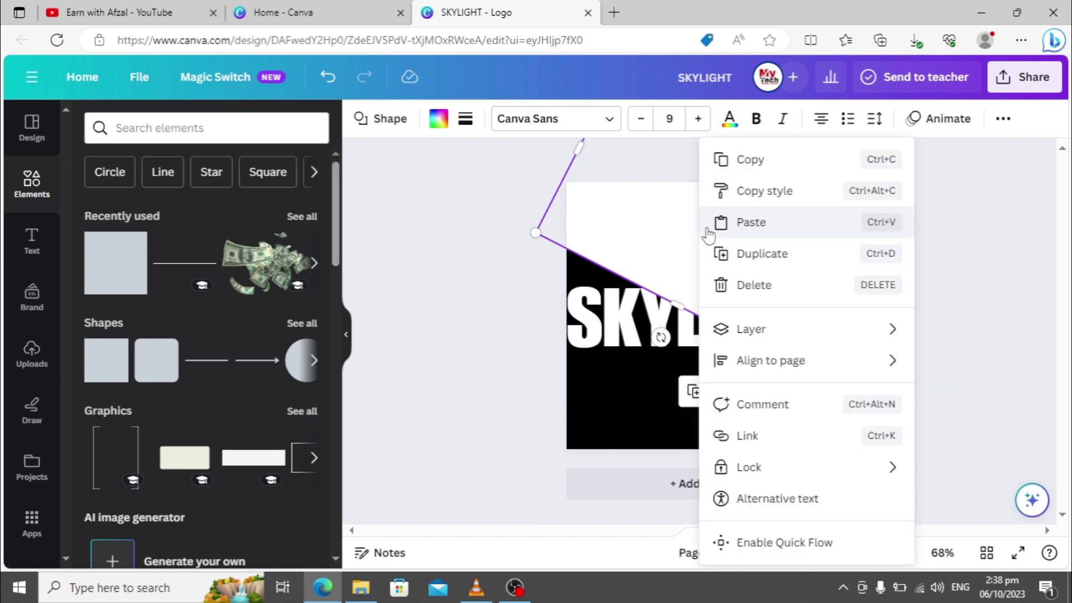
pyautogui.click(759, 223)
pyautogui.moveTo(750, 253); pyautogui.dragTo(669, 377)
pyautogui.moveTo(588, 475); pyautogui.dragTo(659, 372)
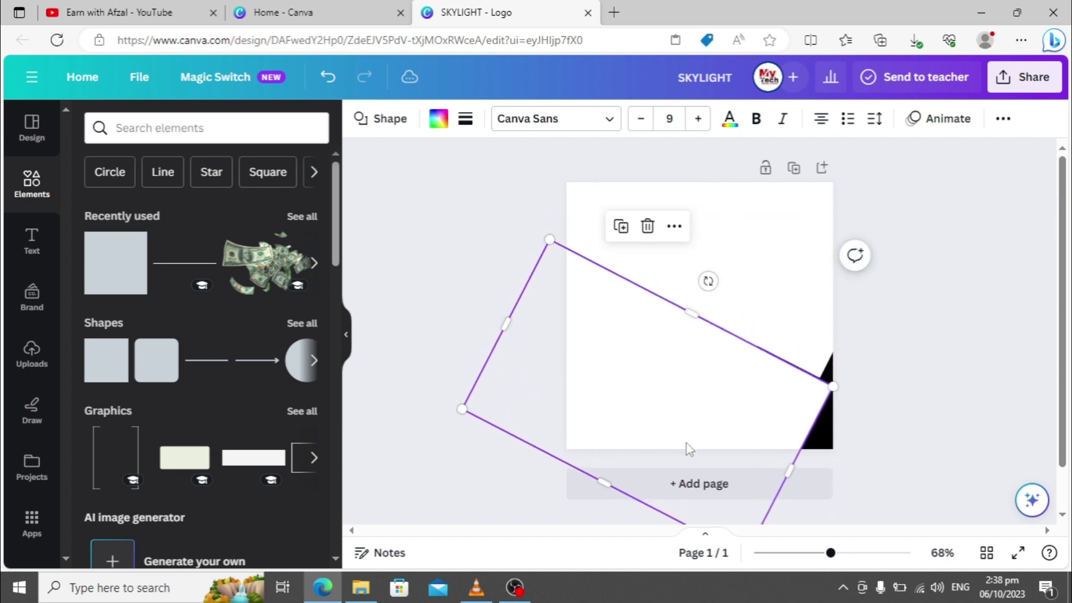
# Widen both tilted rectangles past the page's edge and align them along the diagonal so the page is fully covered
pyautogui.moveTo(785, 470); pyautogui.dragTo(831, 490)
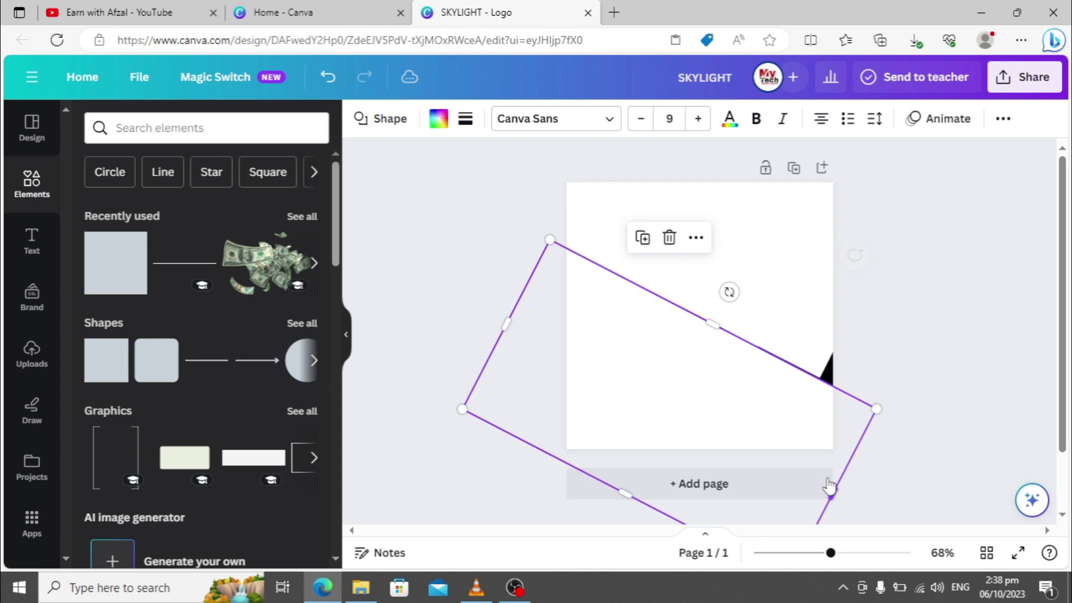
pyautogui.moveTo(735, 430)
pyautogui.mouseDown()
pyautogui.moveTo(723, 432)
pyautogui.moveTo(730, 421)
pyautogui.mouseUp()
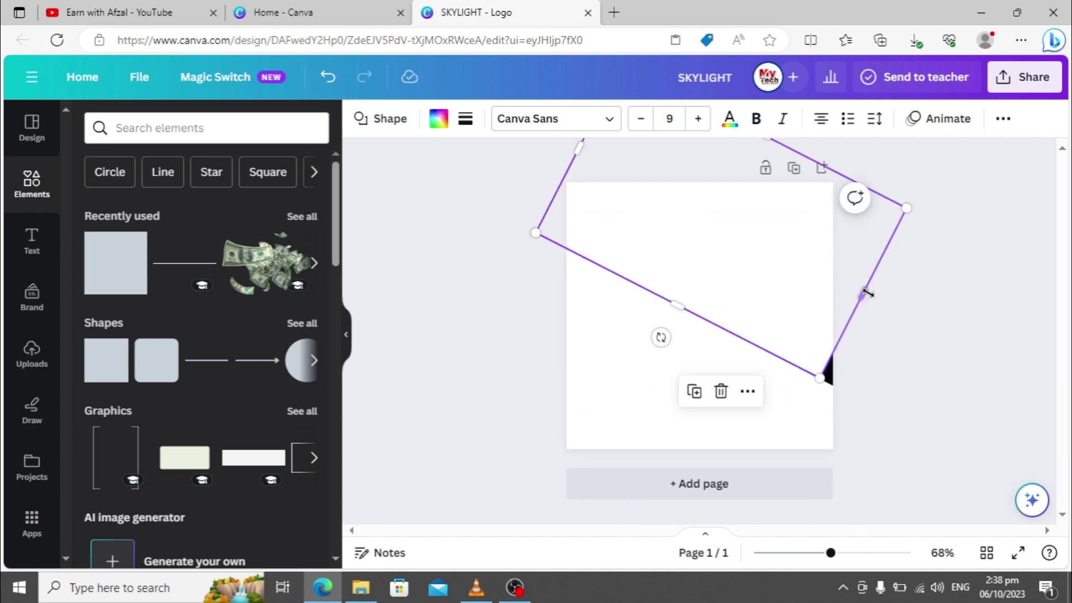
pyautogui.moveTo(878, 297); pyautogui.dragTo(894, 308)
pyautogui.moveTo(847, 216); pyautogui.dragTo(732, 383)
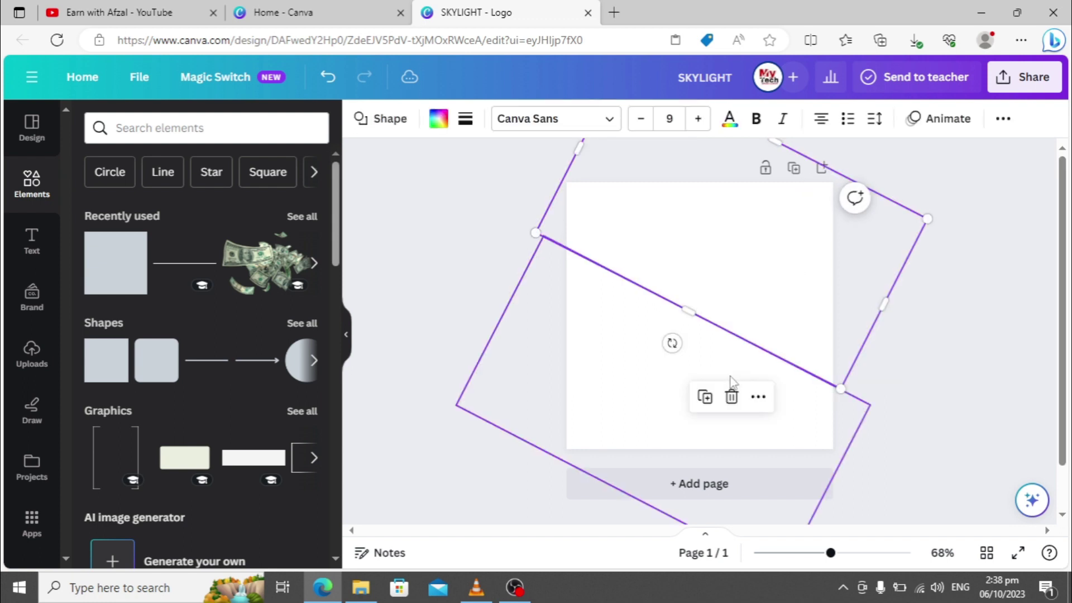
pyautogui.click(759, 368)
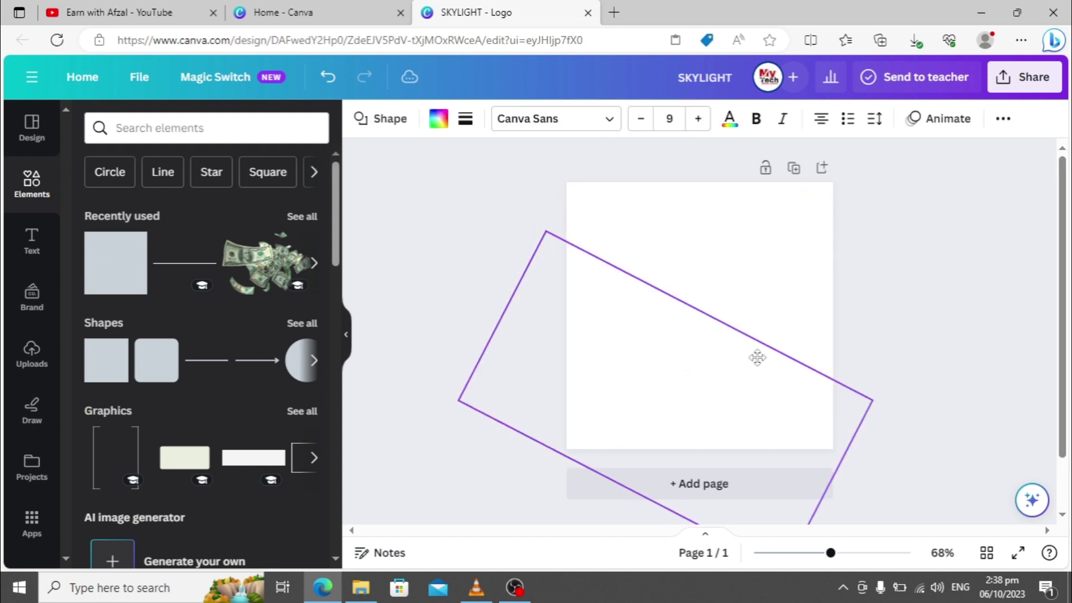
pyautogui.moveTo(882, 359); pyautogui.dragTo(761, 326)
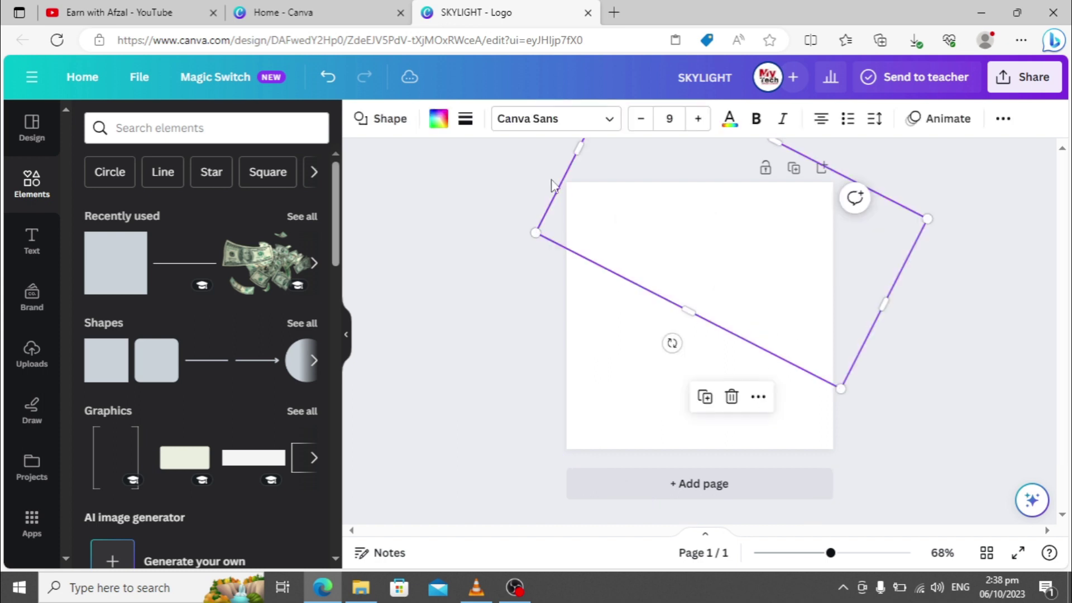
# Fill both tilted rectangles with black from the document colors
pyautogui.click(439, 119)
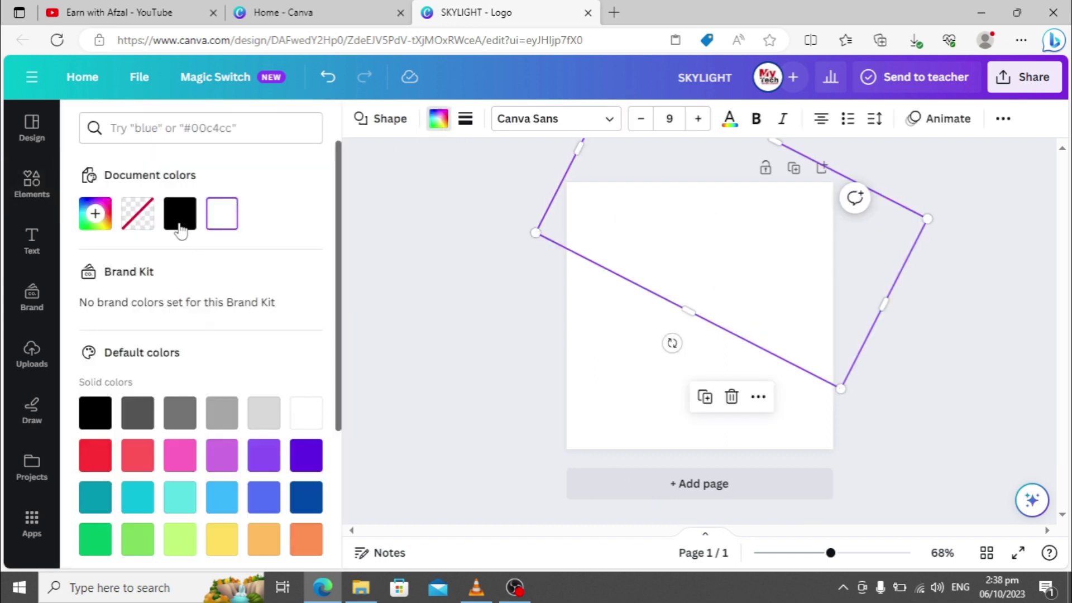
pyautogui.click(180, 218)
pyautogui.click(182, 222)
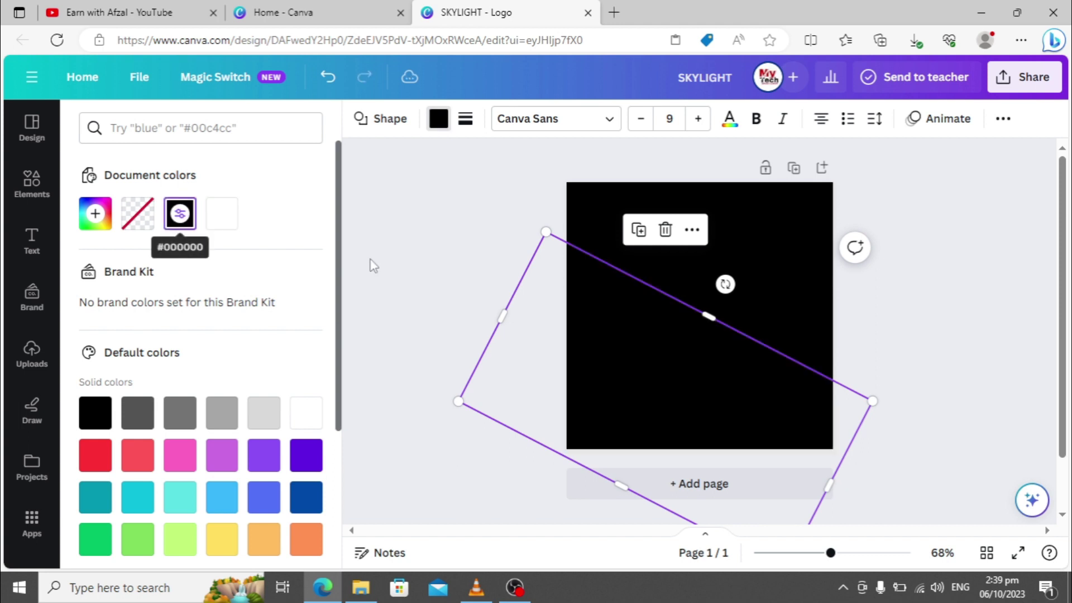
pyautogui.press('Escape')
pyautogui.click(969, 287)
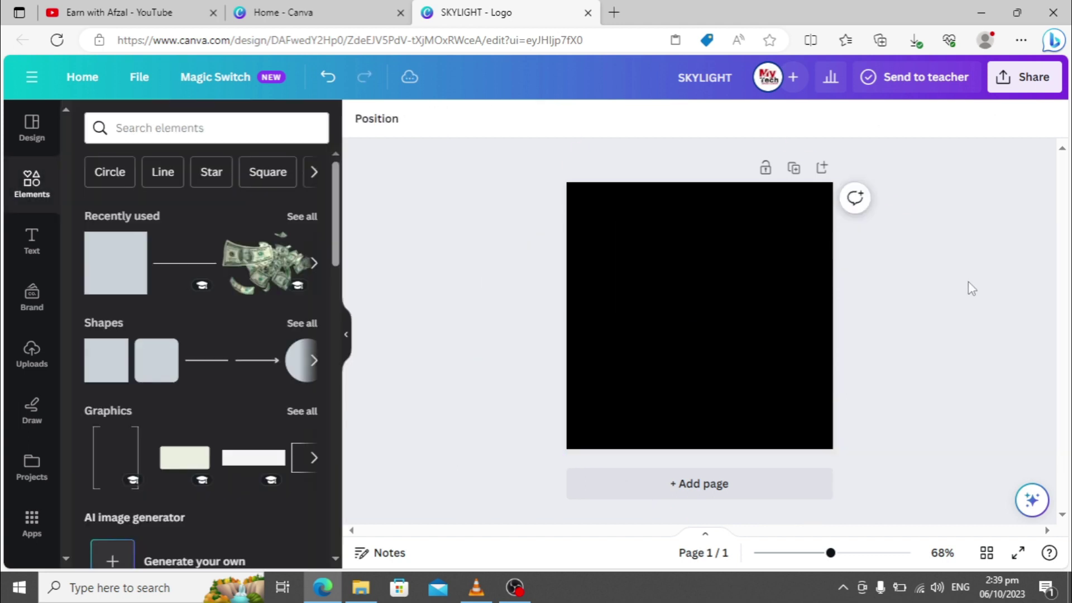
# Duplicate the page and delete the upper tilted rectangle from page 1
pyautogui.click(794, 168)
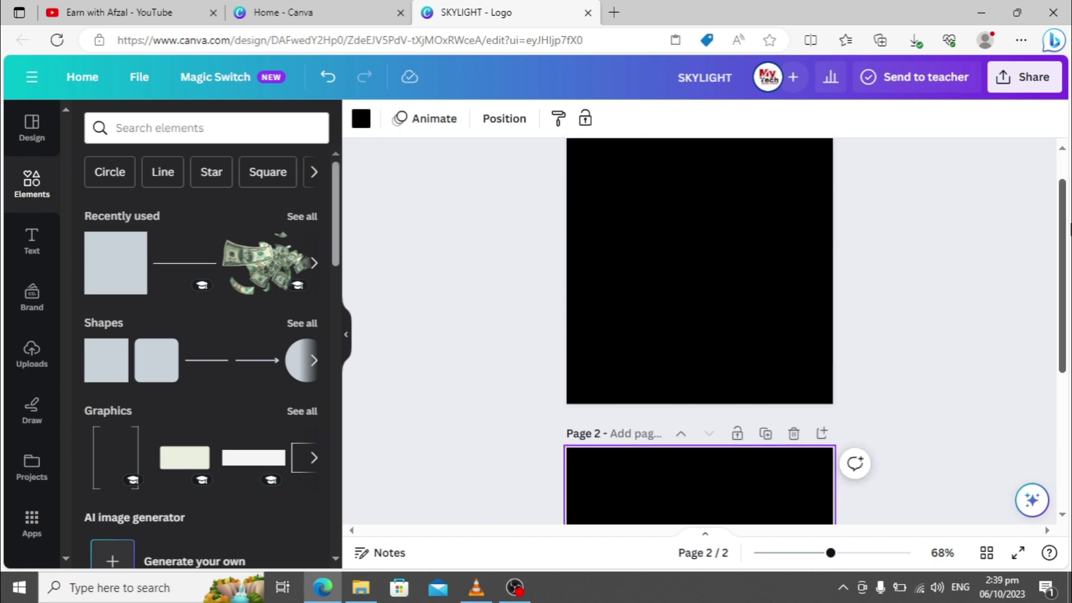
pyautogui.click(809, 201)
pyautogui.press('Delete')
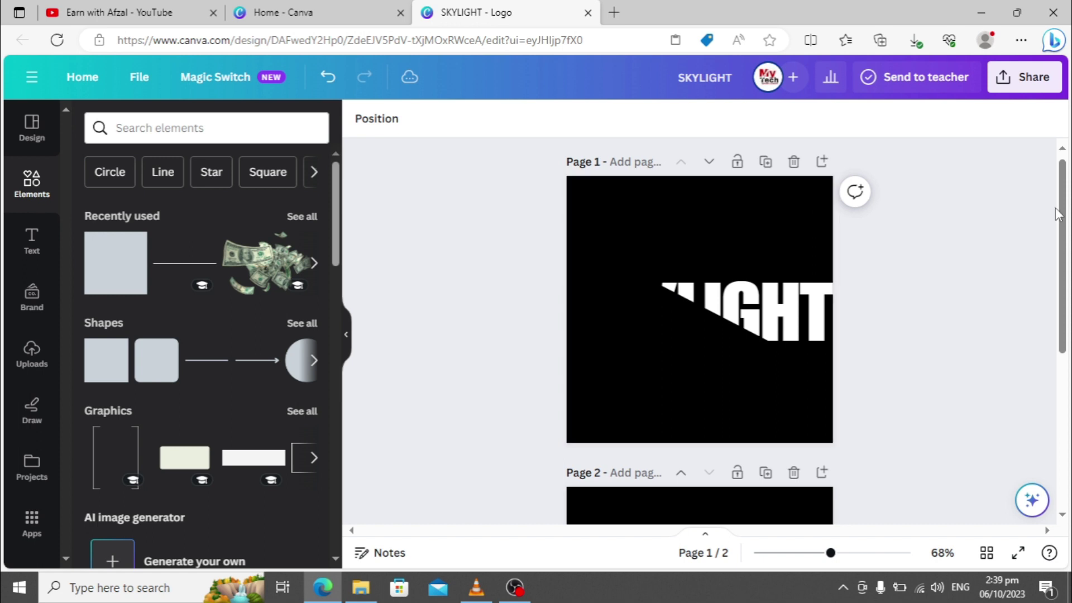
# Undo the mistaken deletion and remove the lower tilted rectangle from page 2
pyautogui.hotkey('ctrl', 'z')
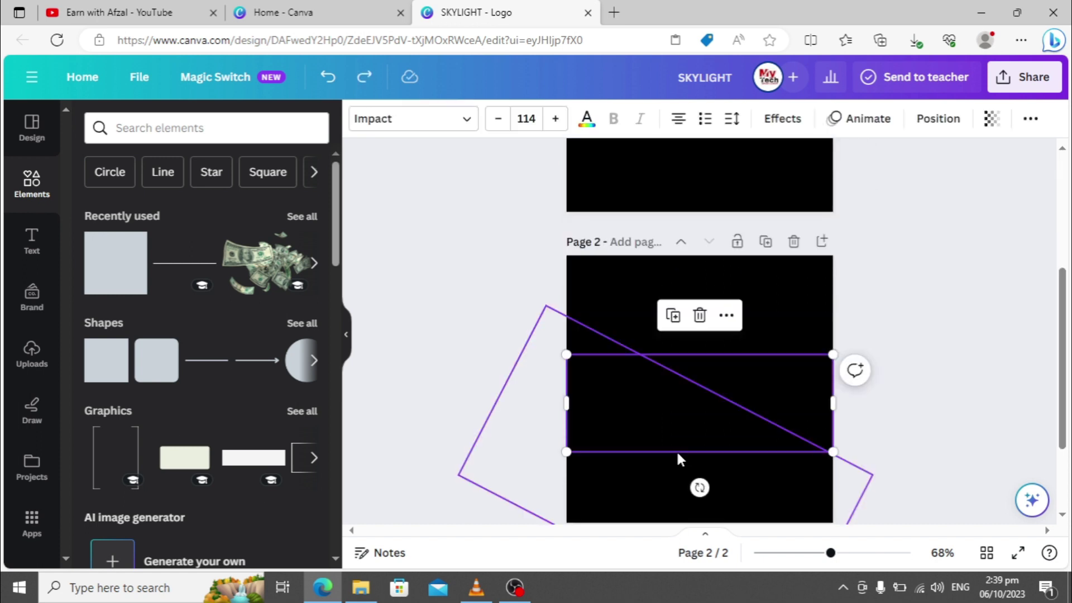
pyautogui.click(644, 461)
pyautogui.press('Delete')
pyautogui.moveTo(1066, 332)
pyautogui.mouseDown()
pyautogui.moveTo(1067, 245)
pyautogui.moveTo(1068, 327)
pyautogui.mouseUp()
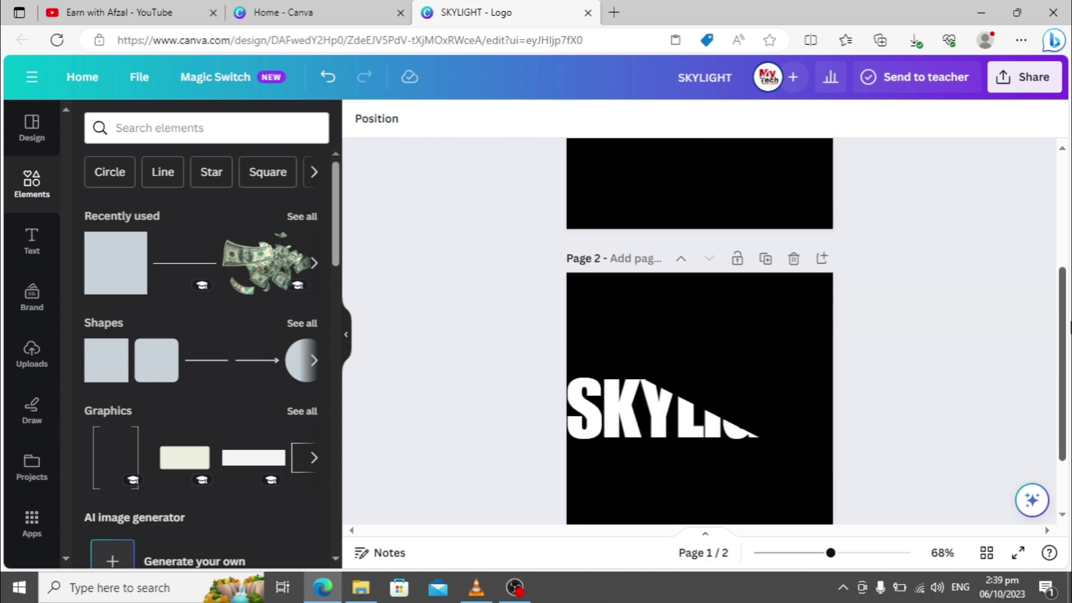
# Recolor the SKYLIGHT text on page 1 with the custom red #F60000
pyautogui.click(625, 408)
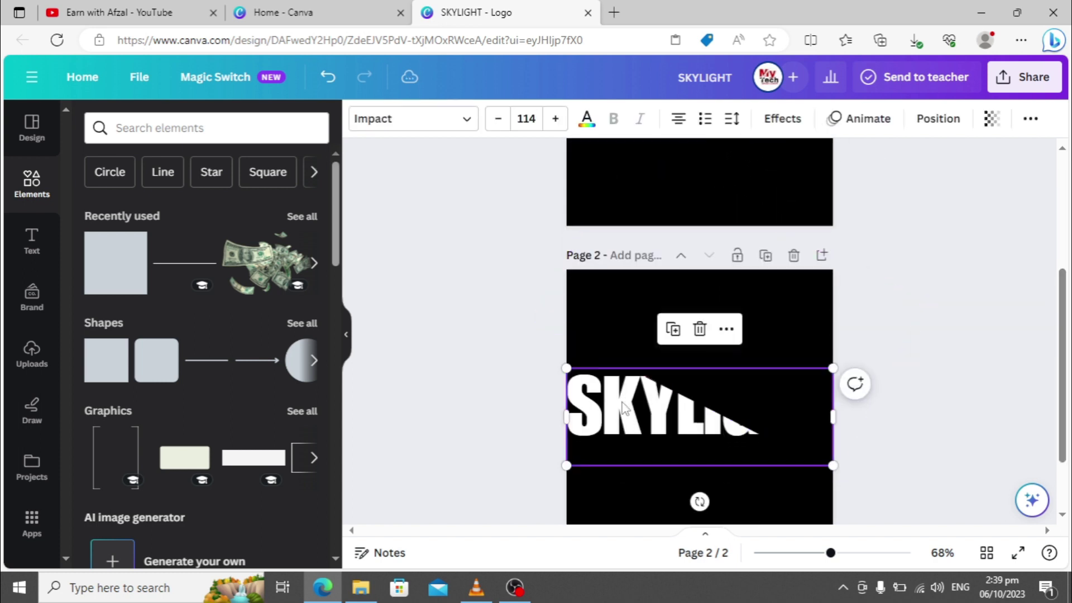
pyautogui.moveTo(1064, 360); pyautogui.dragTo(1064, 268)
pyautogui.click(776, 274)
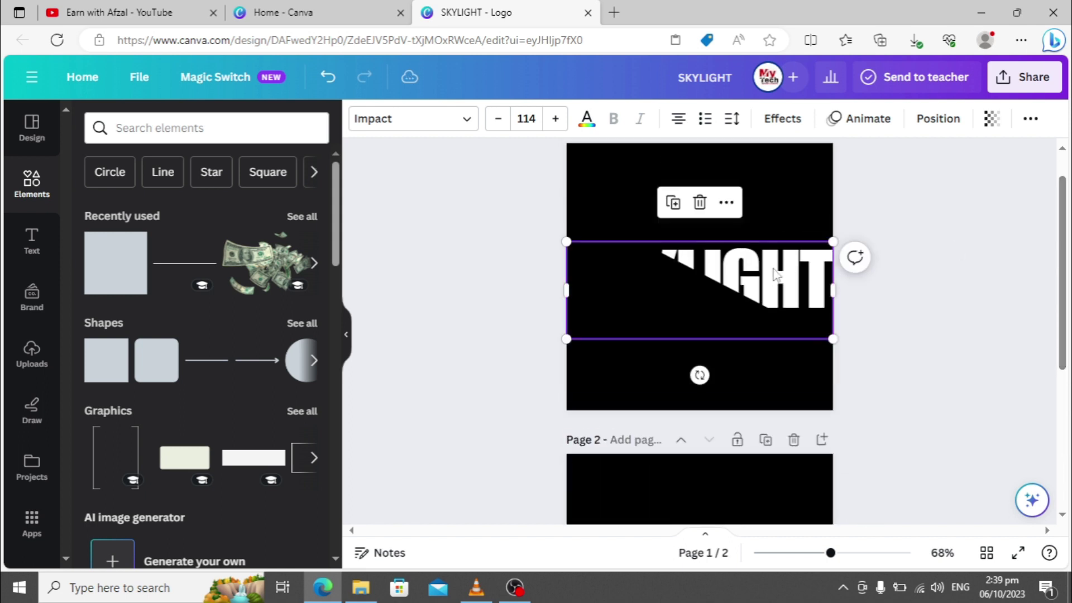
pyautogui.click(586, 120)
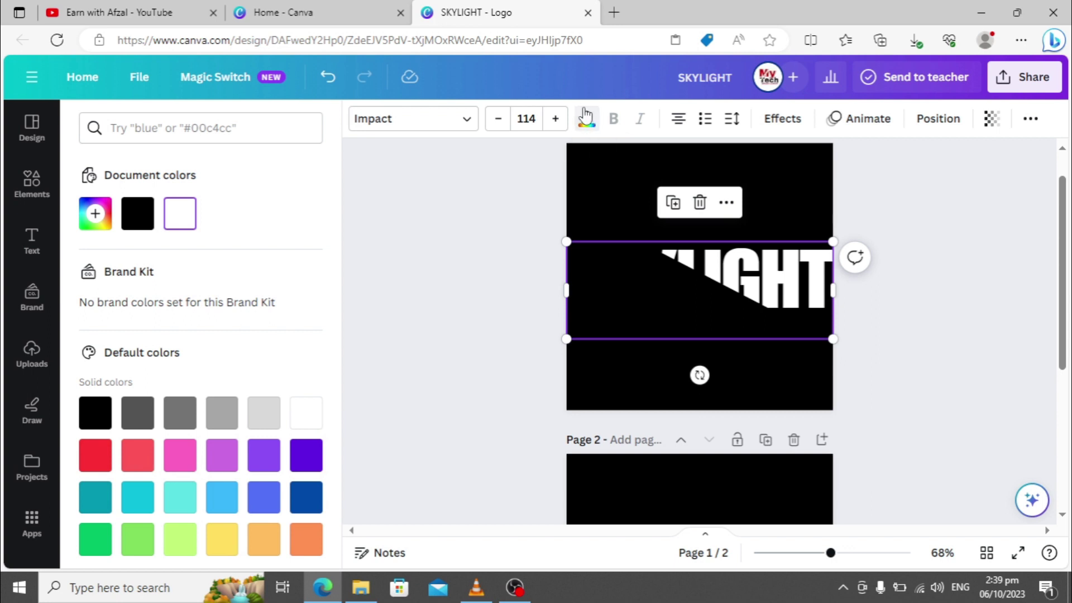
pyautogui.moveTo(338, 334); pyautogui.dragTo(340, 371)
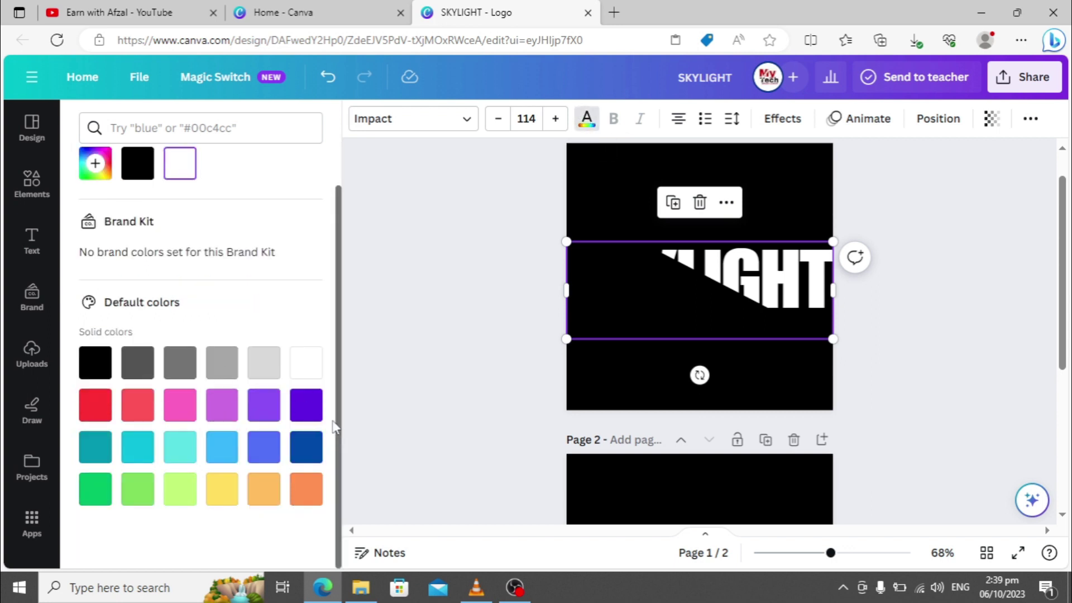
pyautogui.moveTo(342, 429); pyautogui.dragTo(342, 359)
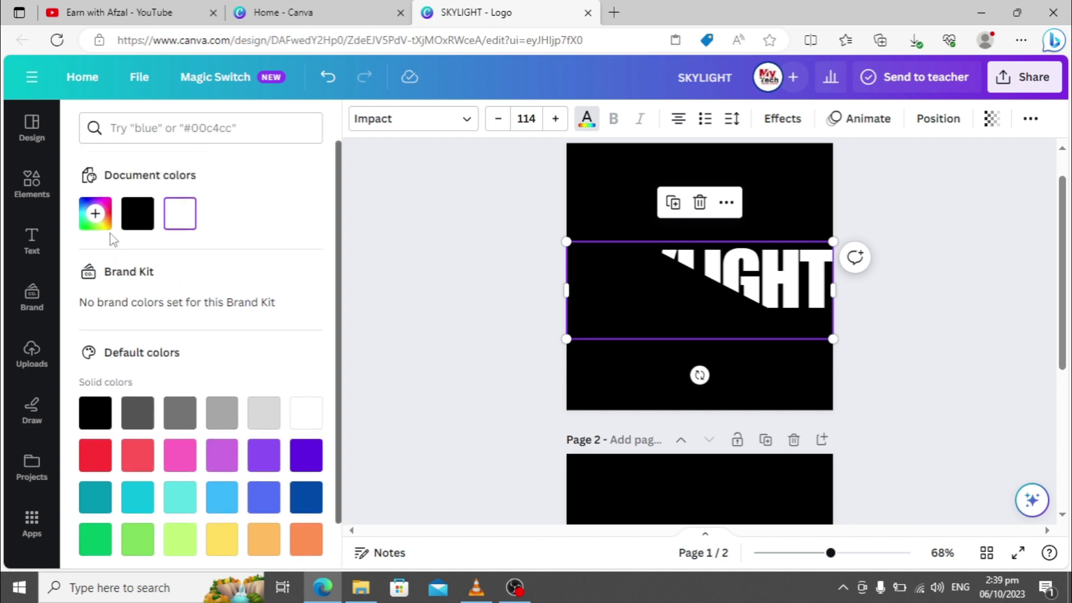
pyautogui.click(96, 215)
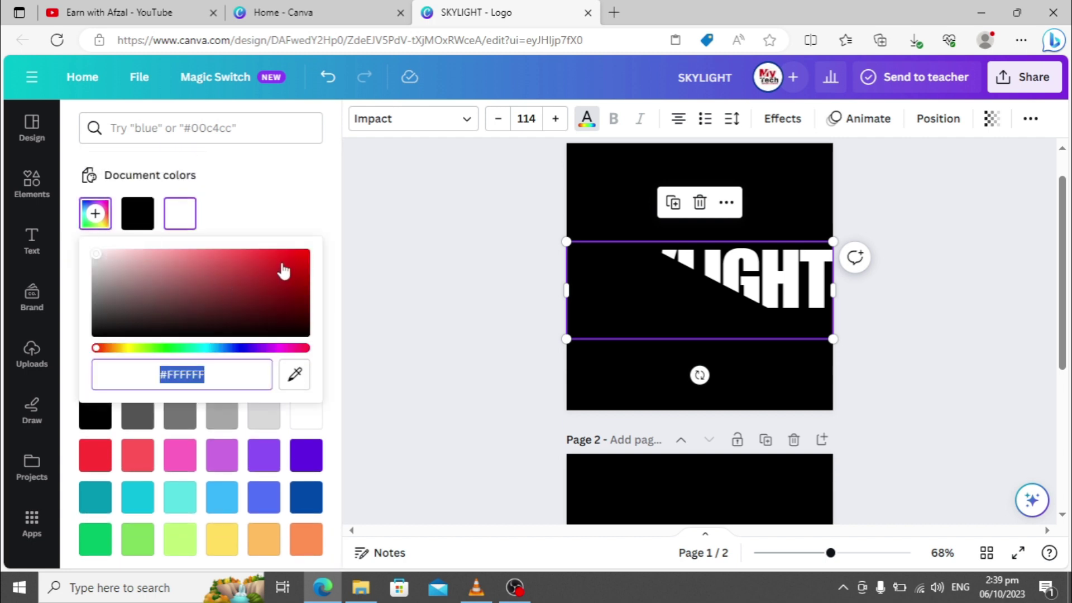
pyautogui.moveTo(301, 265); pyautogui.dragTo(305, 255)
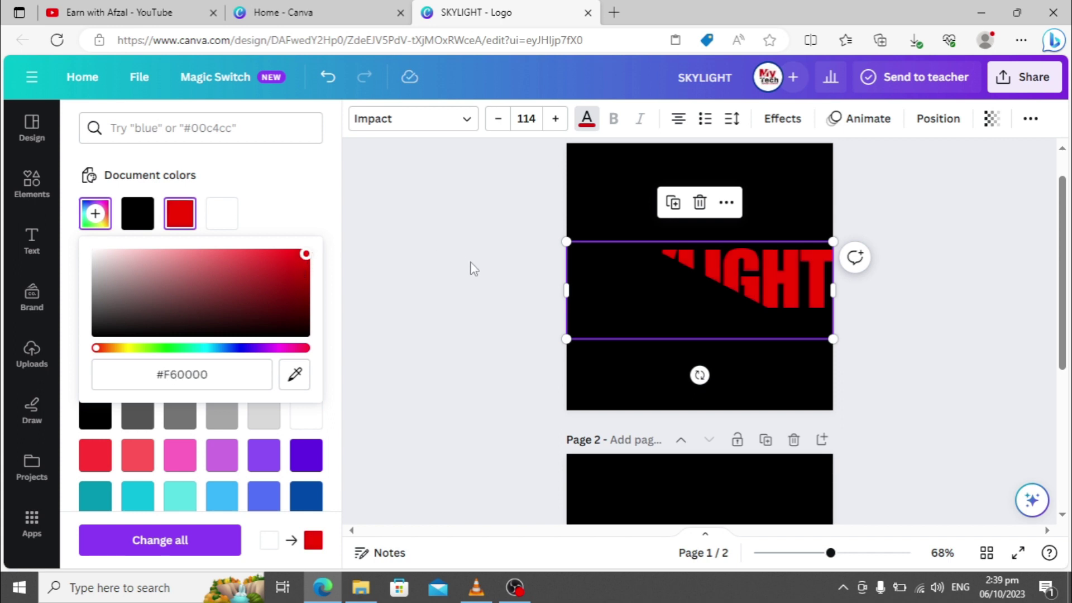
pyautogui.press('Escape')
pyautogui.press('Escape')
# Download both pages as PNG files with the size multiplier set to 2 (1,000 × 1,000 px)
pyautogui.scroll(-4, 1067, 263)
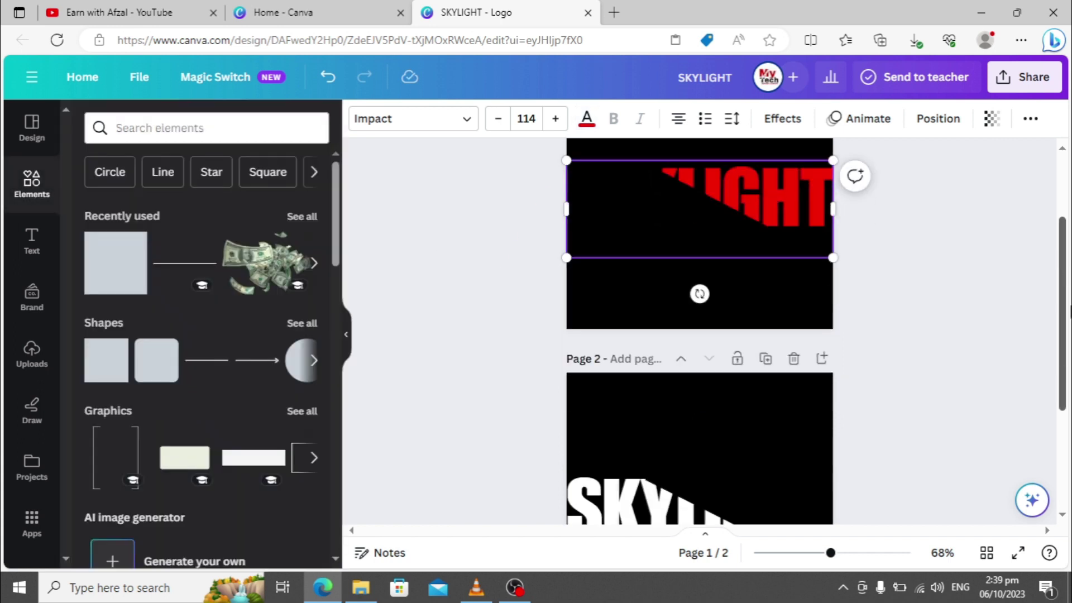
pyautogui.scroll(4, 1066, 262)
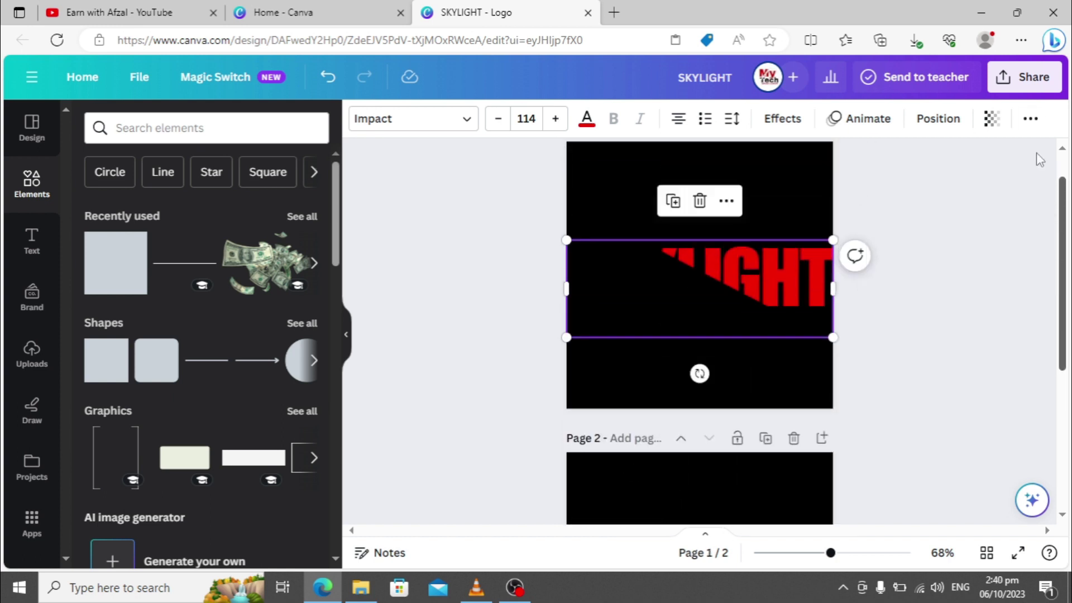
pyautogui.click(1036, 78)
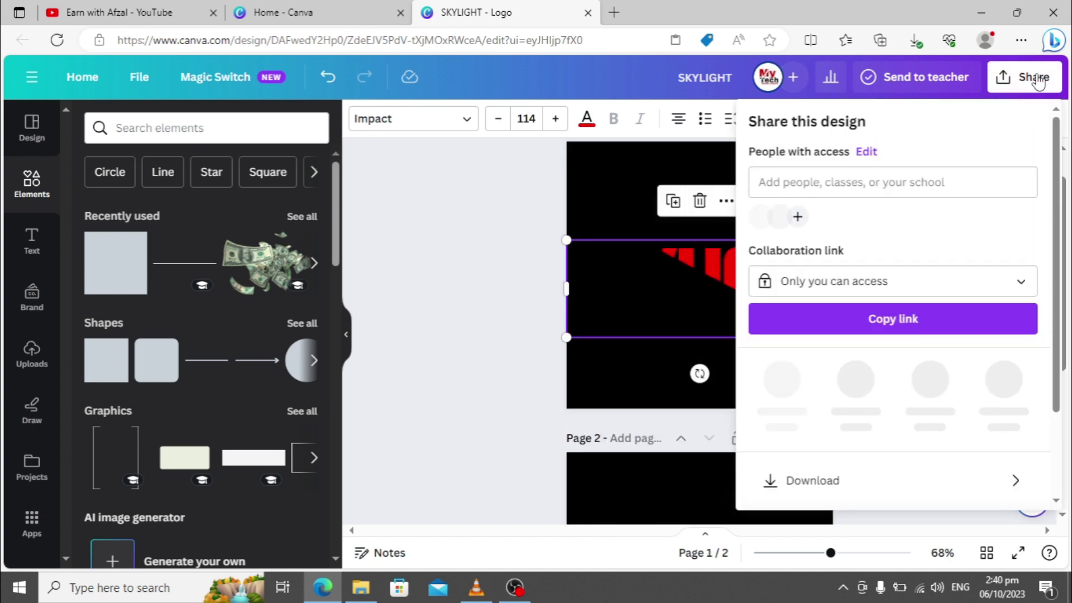
pyautogui.click(851, 481)
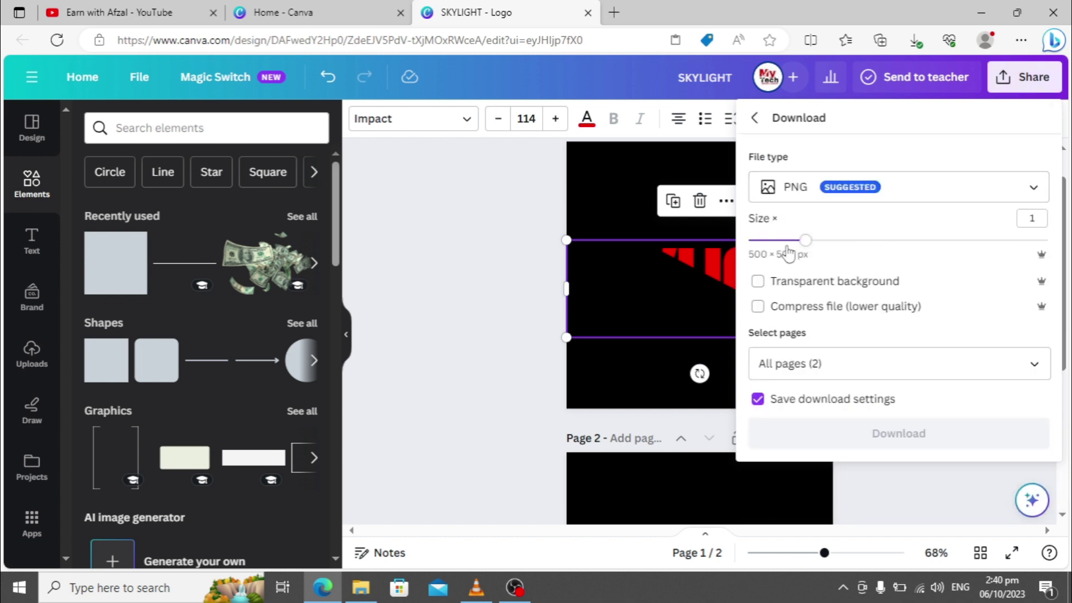
pyautogui.moveTo(813, 246); pyautogui.dragTo(924, 250)
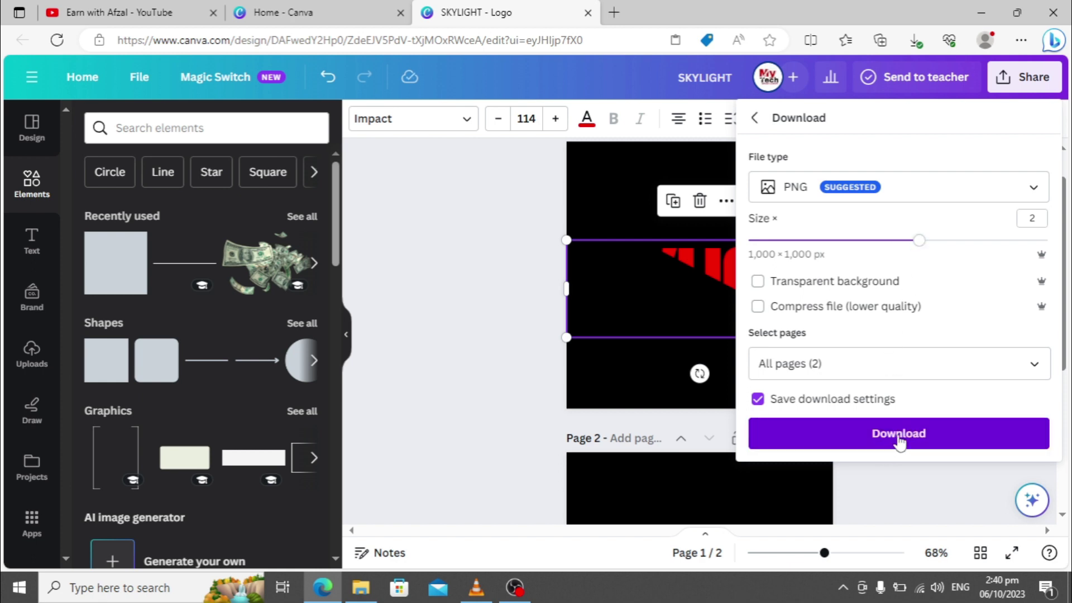
pyautogui.click(899, 435)
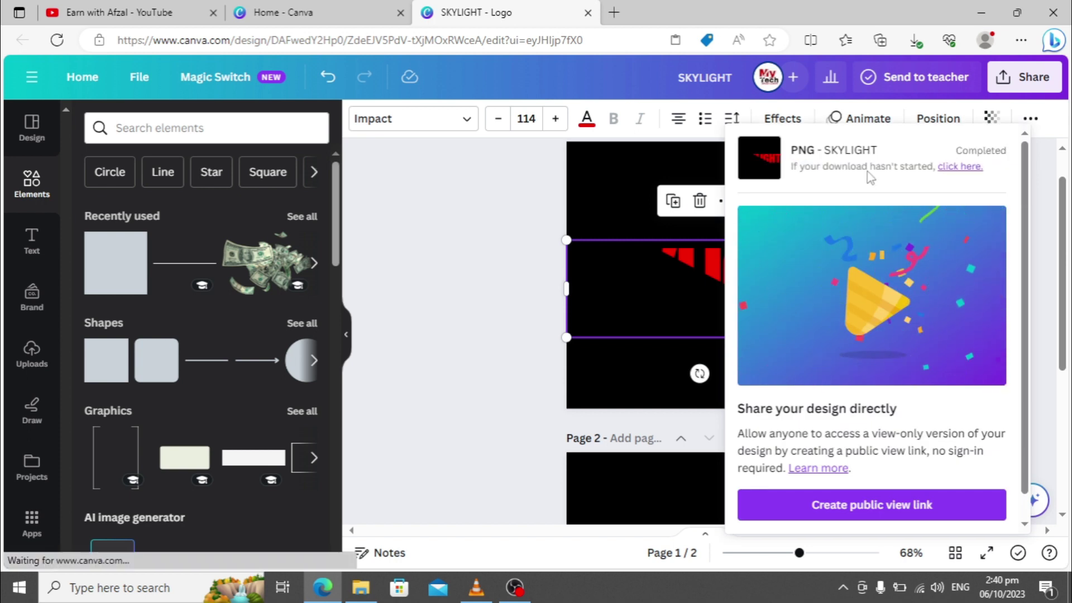
# Switch to File Explorer, extract the SKYLIGHT (3) archive into its own Downloads folder and look at the extracted images
pyautogui.click(361, 587)
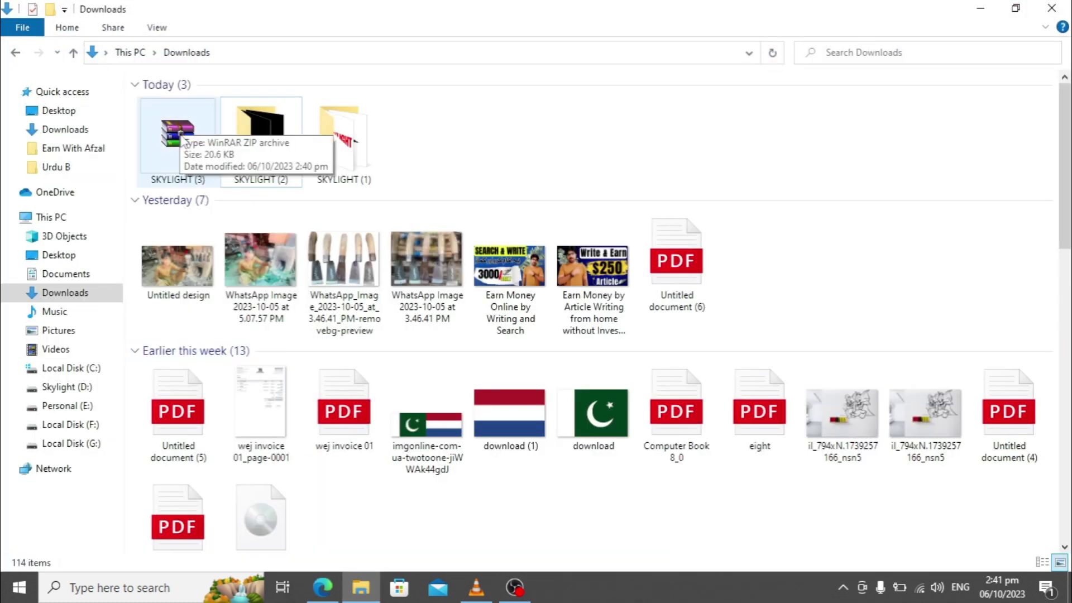
pyautogui.click(182, 139)
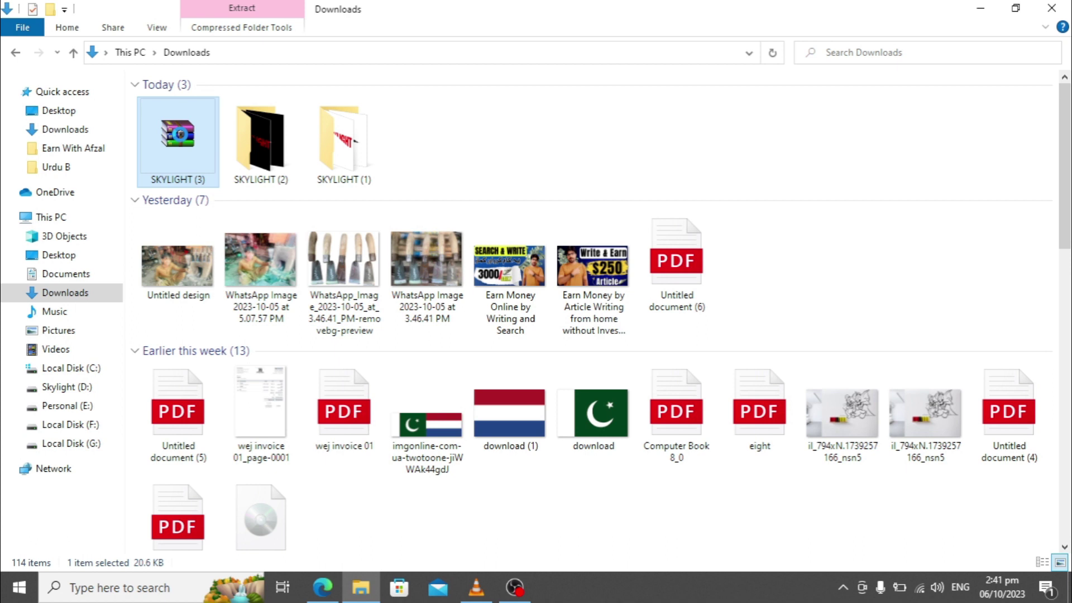
pyautogui.rightClick(182, 139)
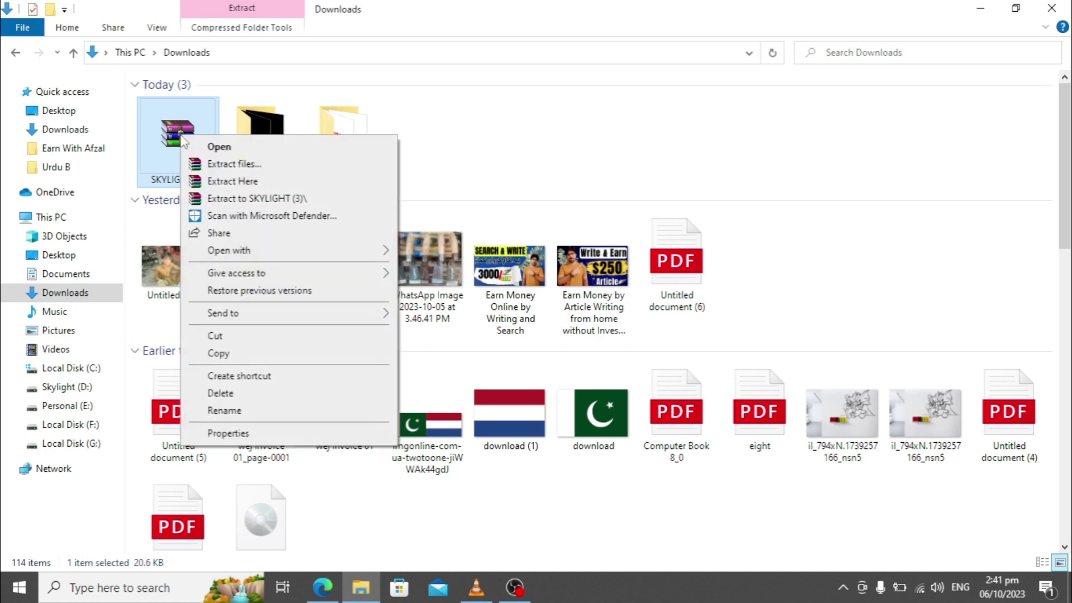
pyautogui.click(237, 165)
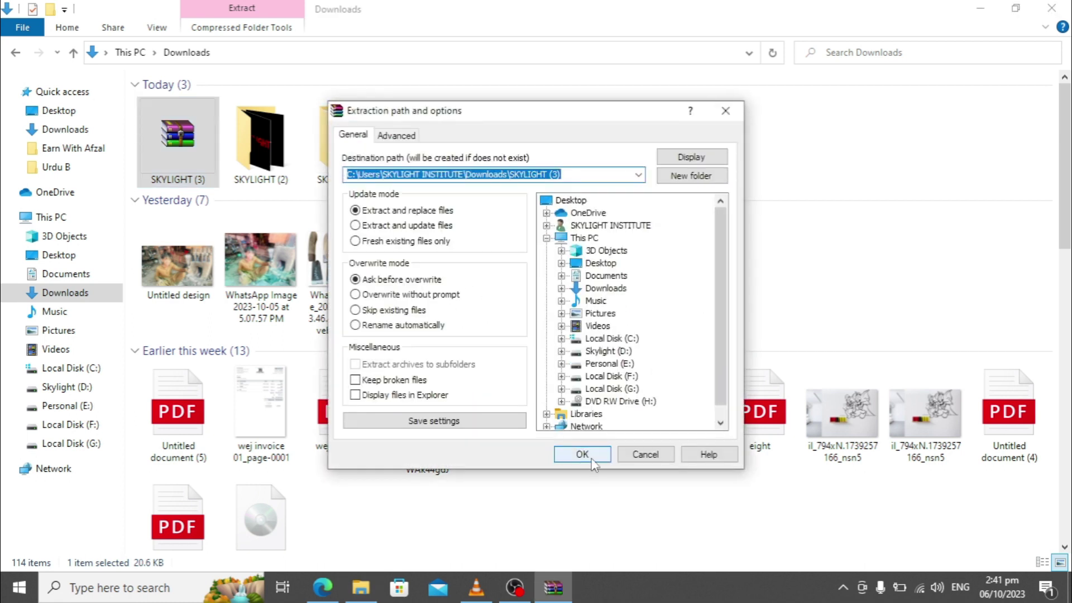
pyautogui.click(581, 454)
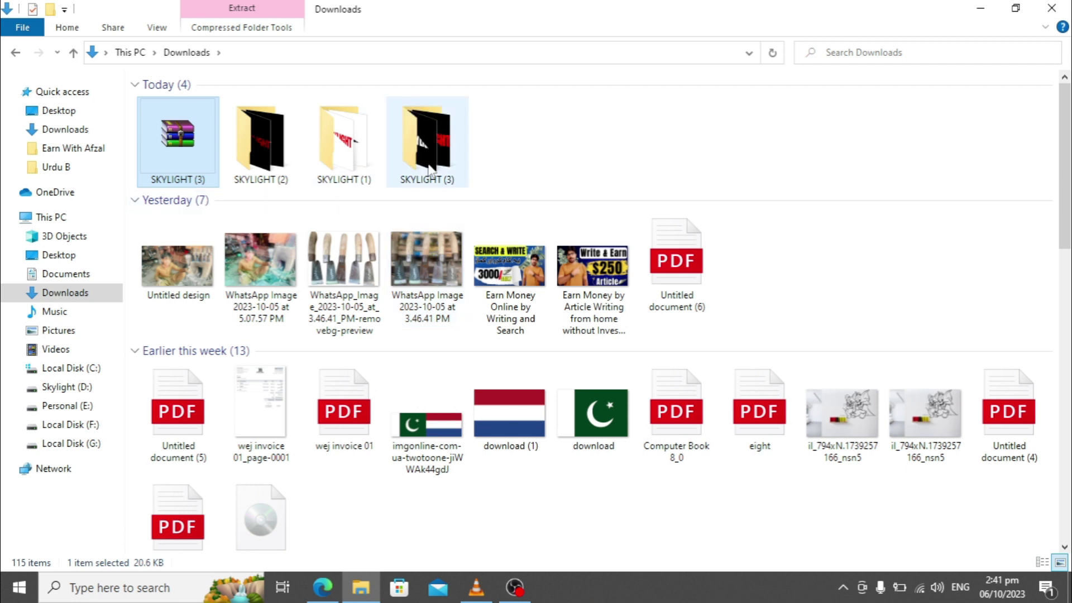
pyautogui.doubleClick(430, 167)
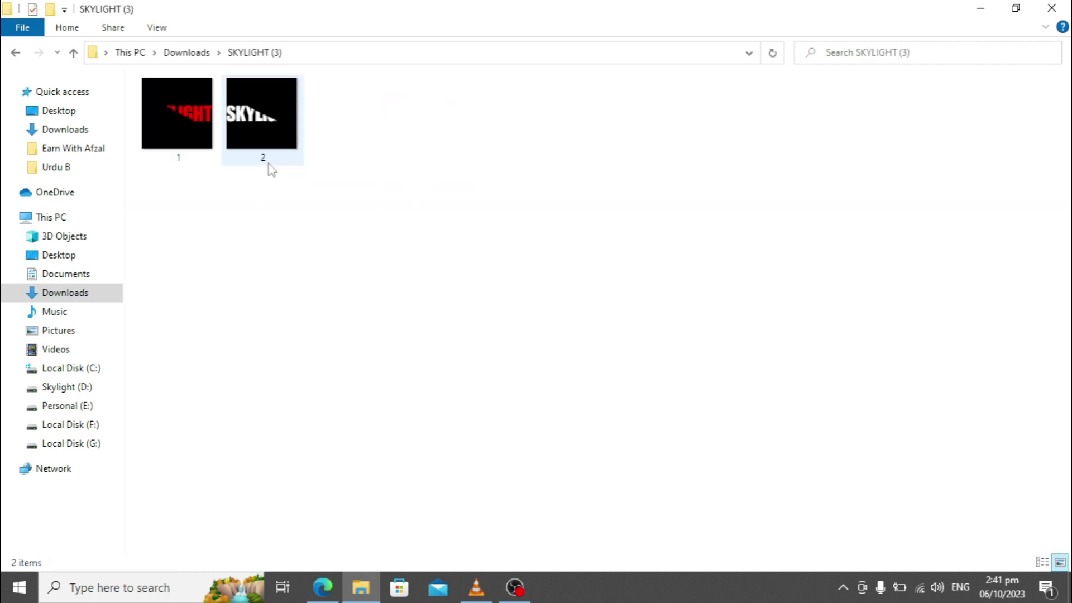
pyautogui.click(1052, 8)
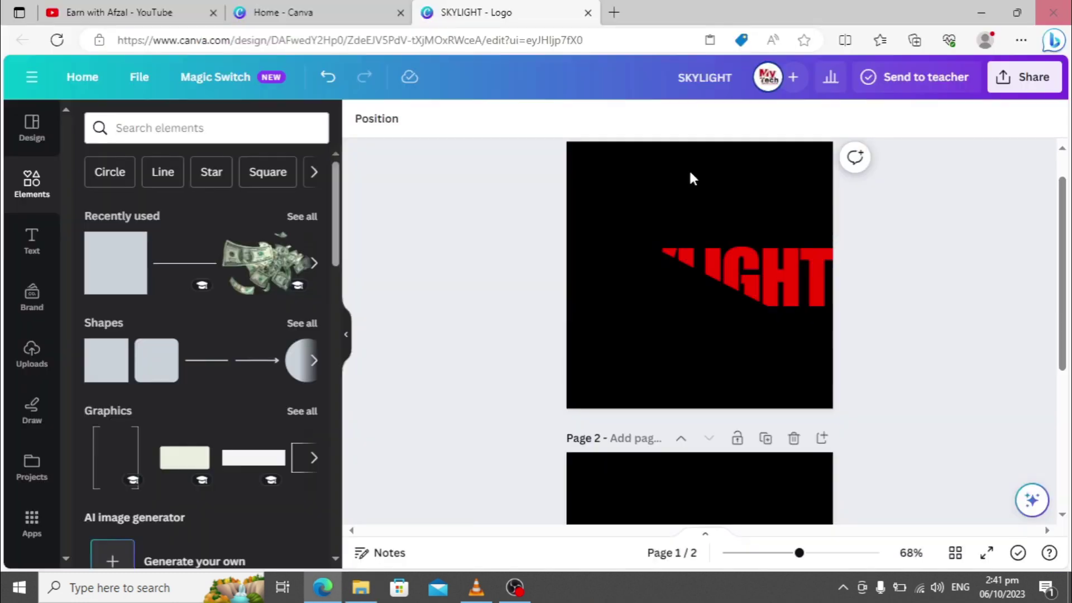
# Upload images 1 and 2 from the SKYLIGHT (3) folder to the design's uploads
pyautogui.click(32, 357)
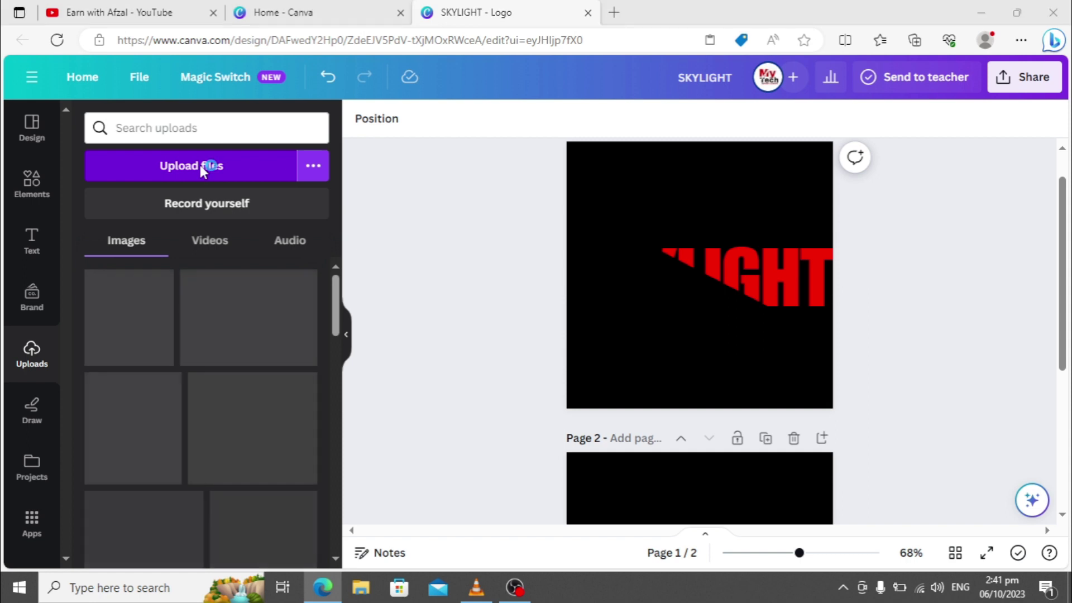
pyautogui.click(199, 165)
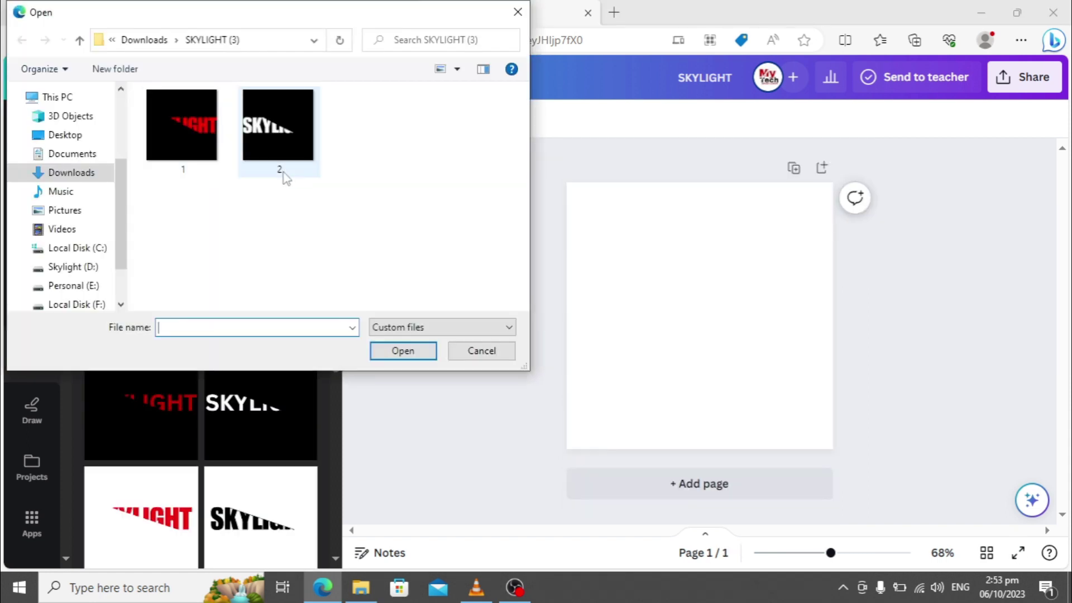
pyautogui.moveTo(330, 196); pyautogui.dragTo(192, 154)
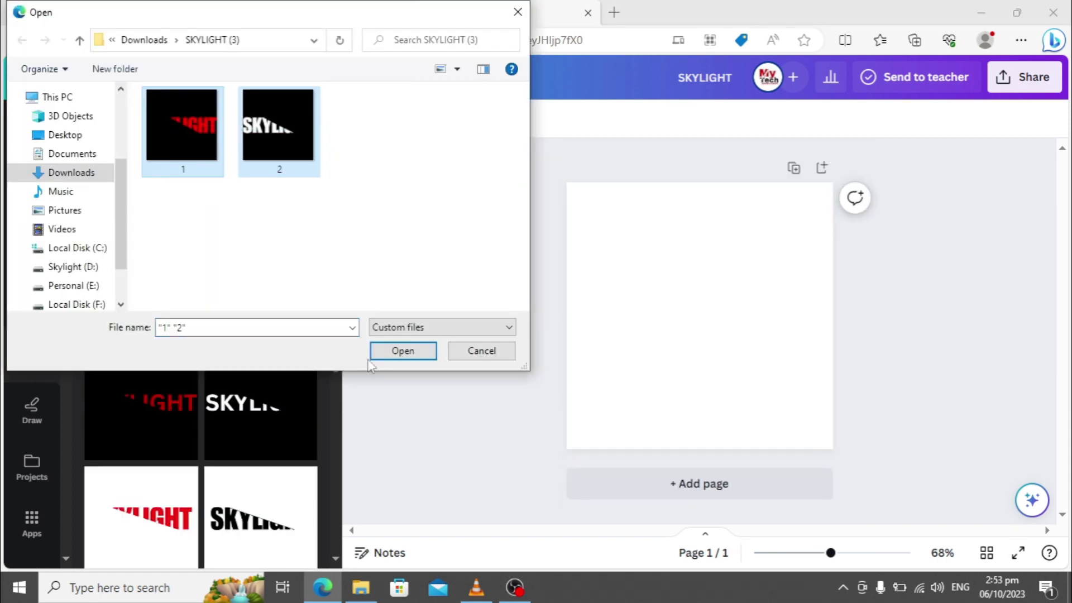
pyautogui.click(403, 351)
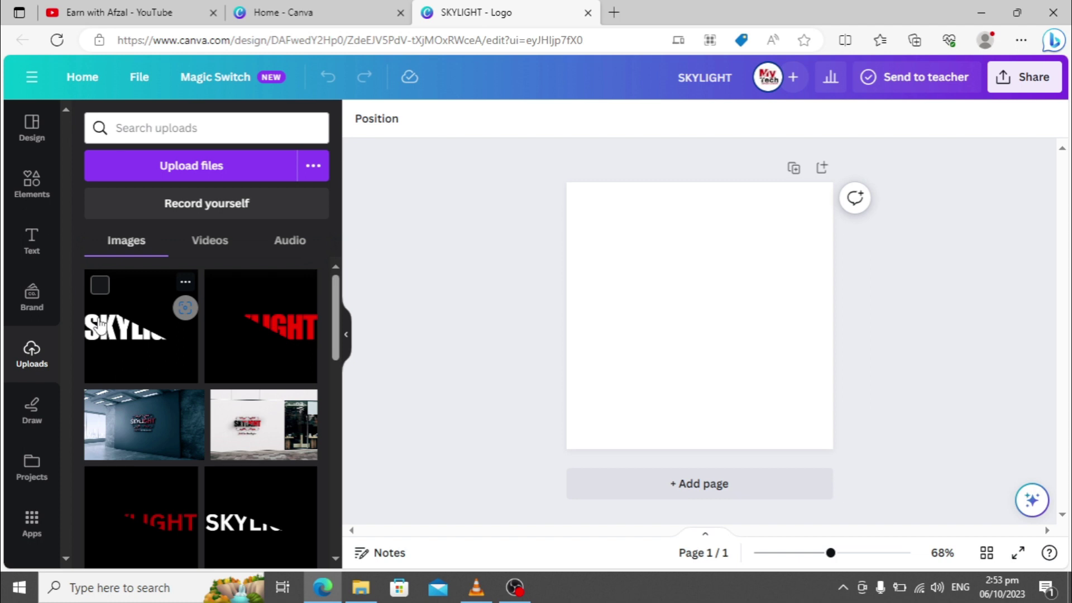
# Add the uploaded image with the white text half to the blank page and set it as the background
pyautogui.click(129, 327)
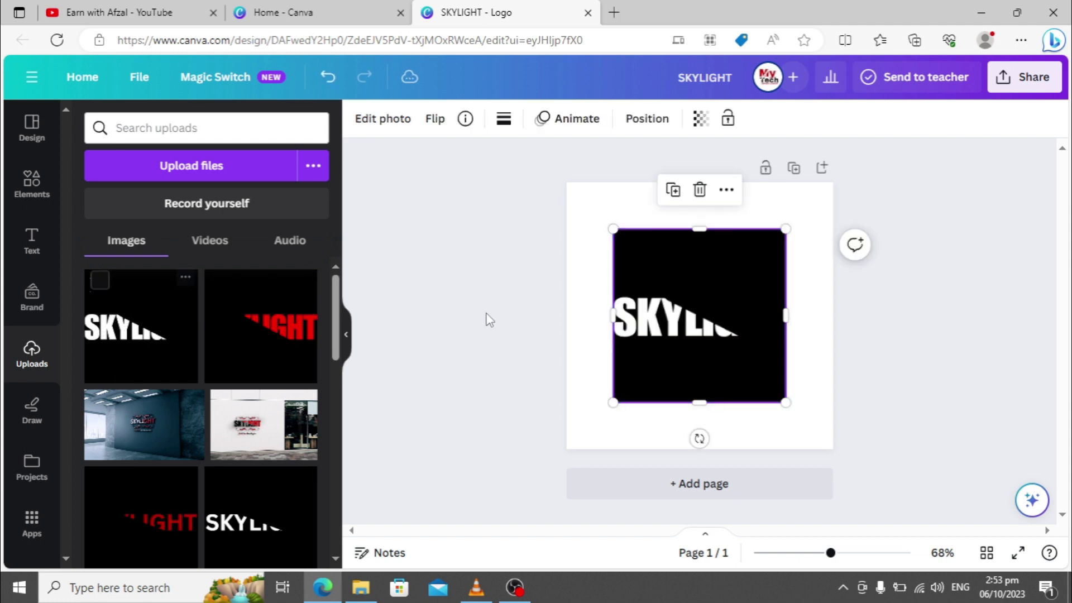
pyautogui.rightClick(681, 318)
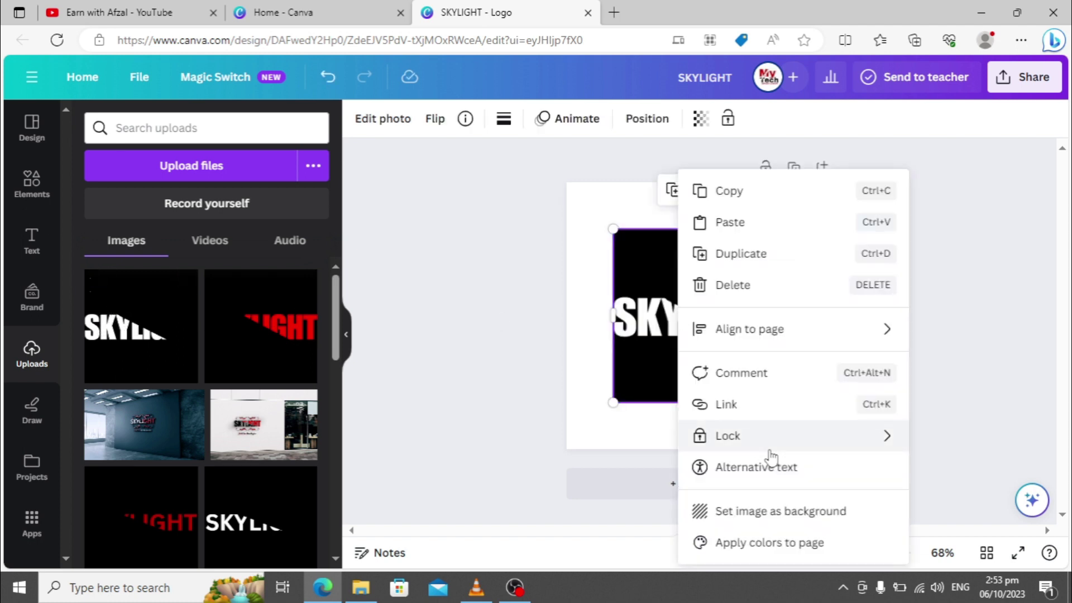
pyautogui.click(763, 511)
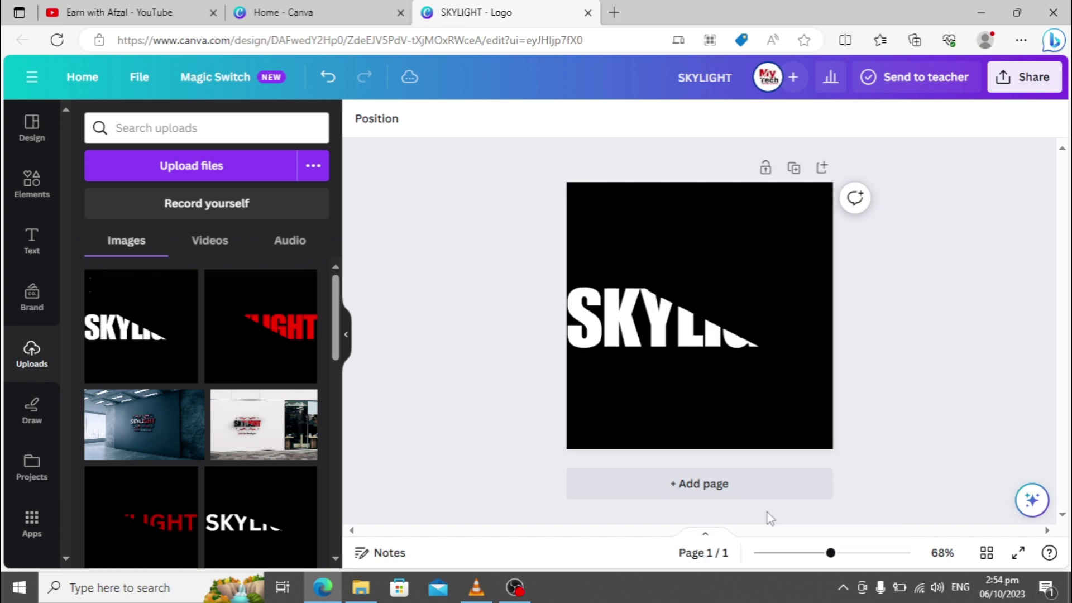
# Add the uploaded image with the red text half and enlarge it to cover the whole page
pyautogui.click(277, 341)
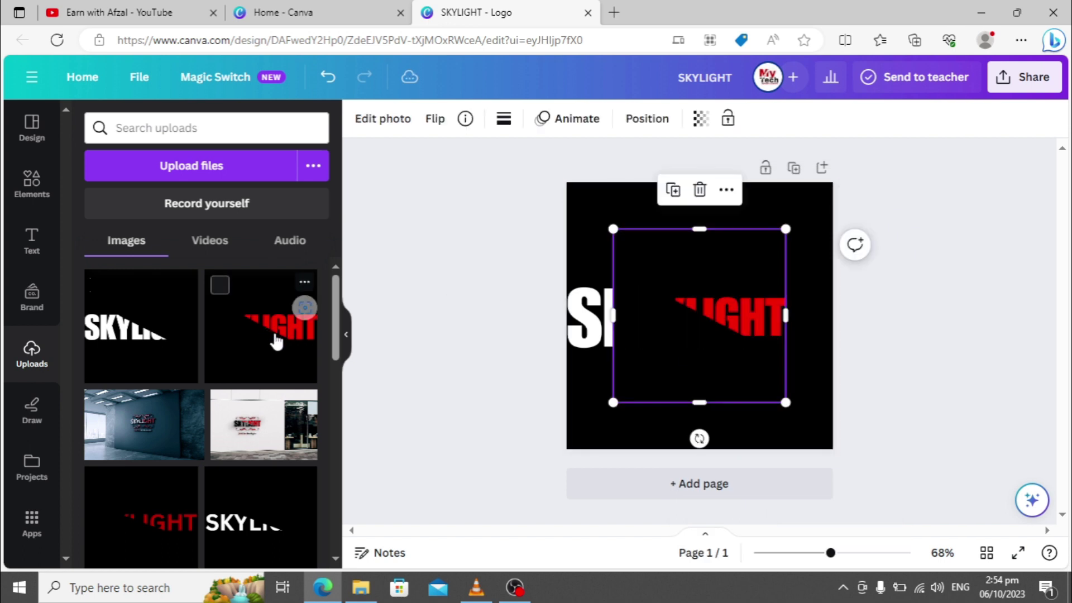
pyautogui.moveTo(614, 230); pyautogui.dragTo(567, 182)
pyautogui.moveTo(784, 400); pyautogui.dragTo(832, 449)
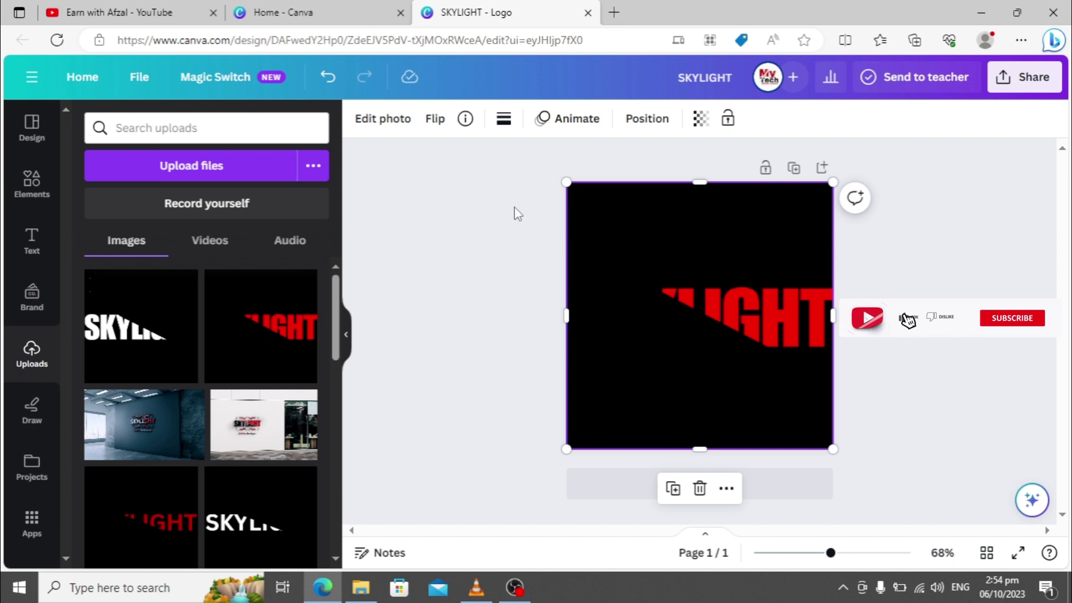
# Remove the background of the red text image with BG Remover
pyautogui.click(384, 119)
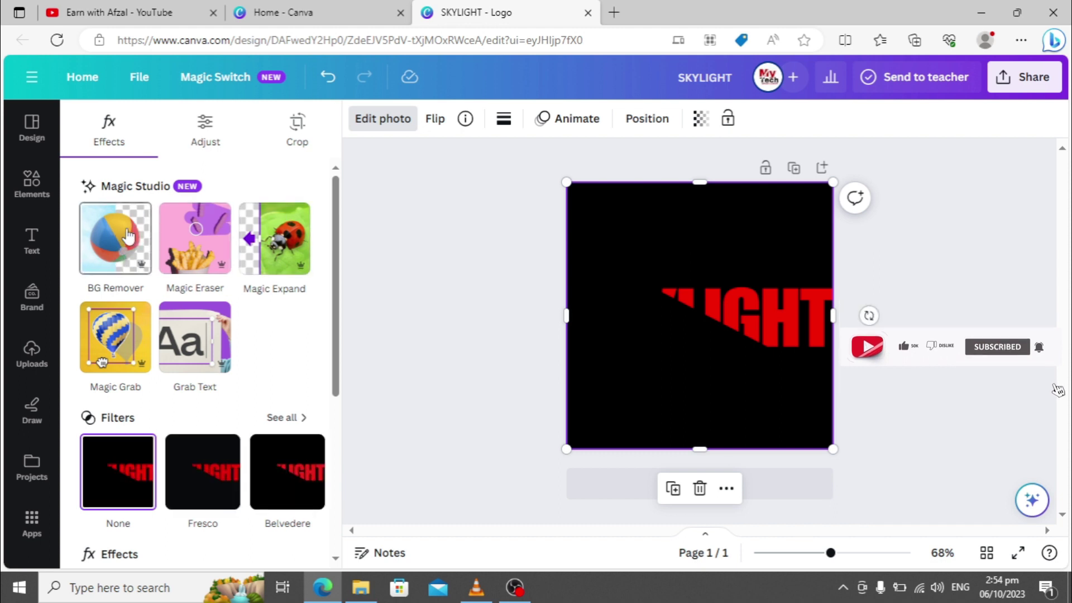
pyautogui.click(111, 237)
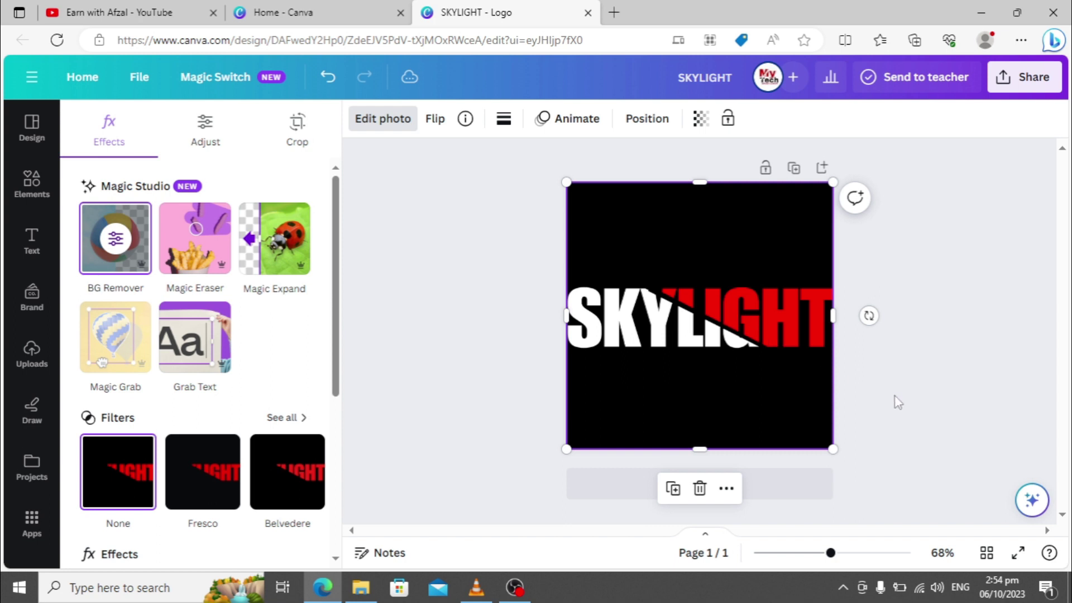
pyautogui.press('Escape')
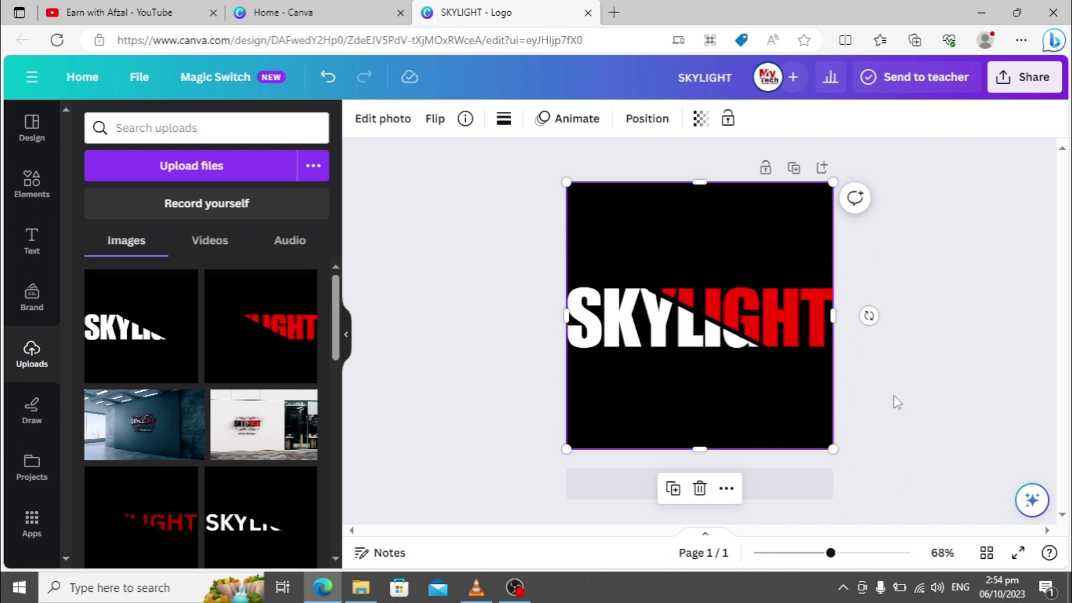
pyautogui.click(897, 402)
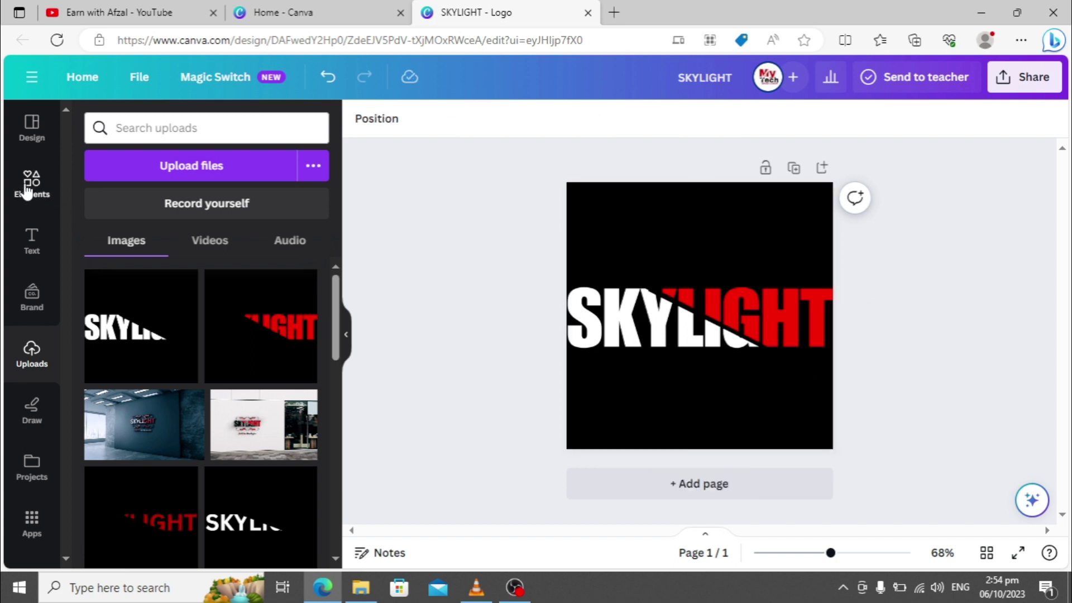
# Search the elements for LINE, limit the results to graphics, and place the leafy ornamental divider above the SKYLIGHT text
pyautogui.click(26, 192)
pyautogui.click(182, 127)
pyautogui.write('LINE')
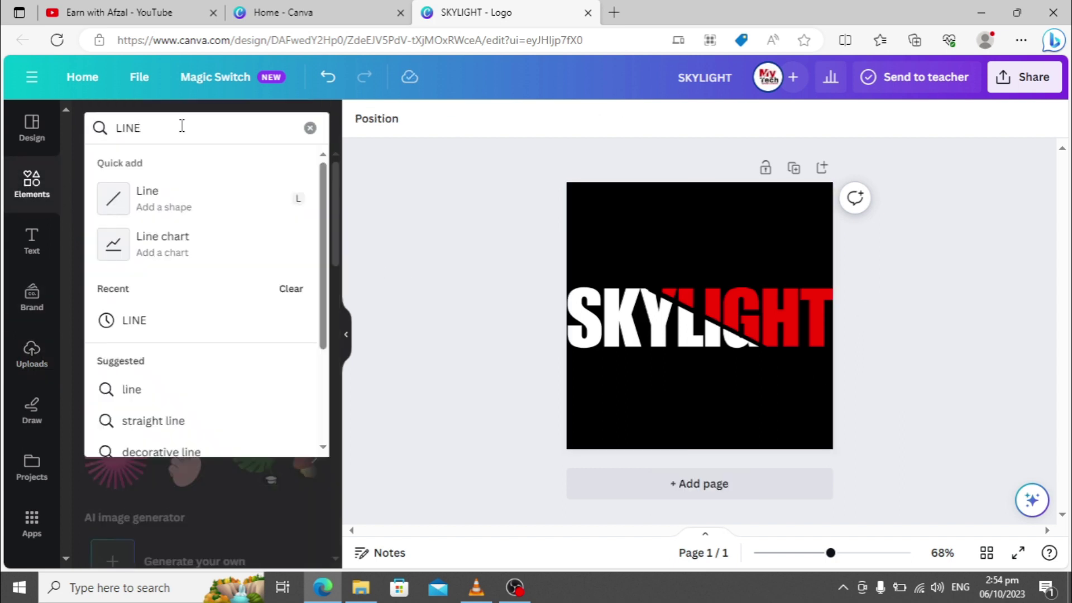
pyautogui.press('Return')
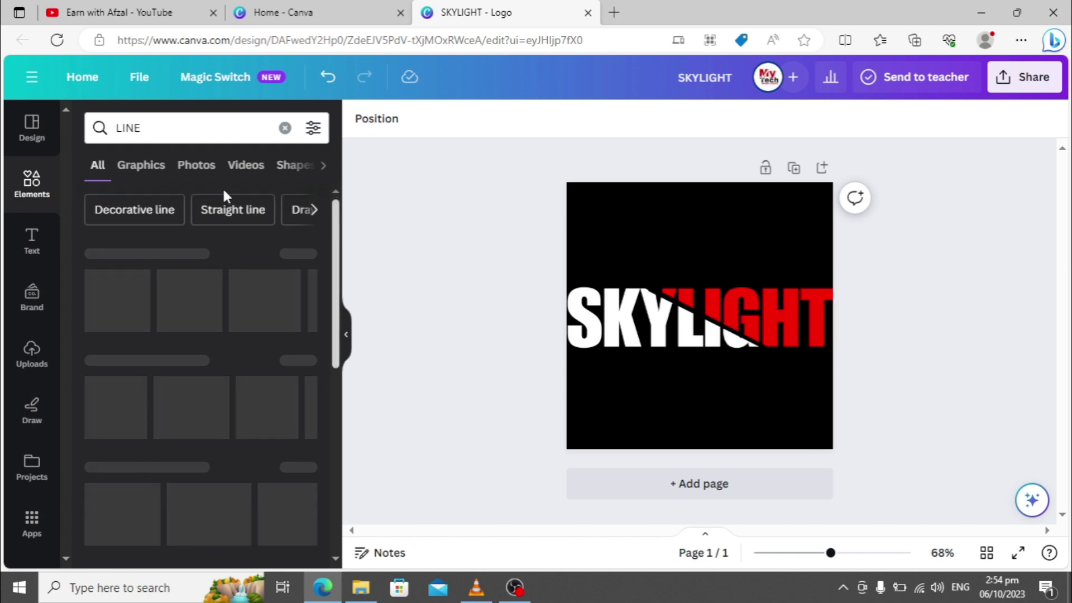
pyautogui.scroll(-3, 345, 293)
pyautogui.scroll(-2, 345, 293)
pyautogui.scroll(5, 345, 293)
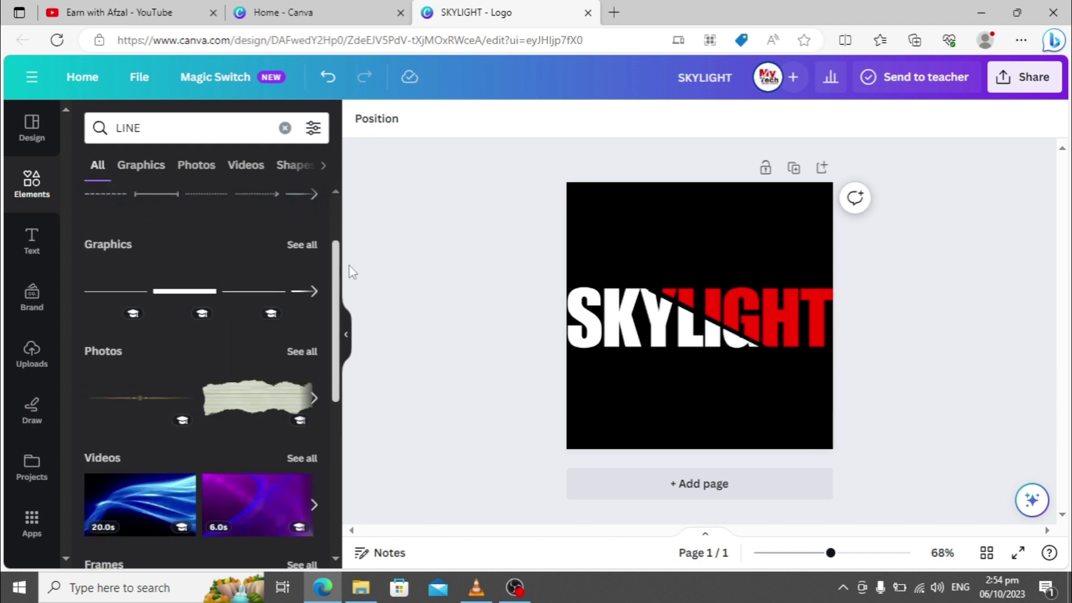
pyautogui.click(144, 169)
pyautogui.moveTo(340, 310)
pyautogui.mouseDown()
pyautogui.moveTo(340, 282)
pyautogui.moveTo(342, 427)
pyautogui.moveTo(342, 289)
pyautogui.mouseUp()
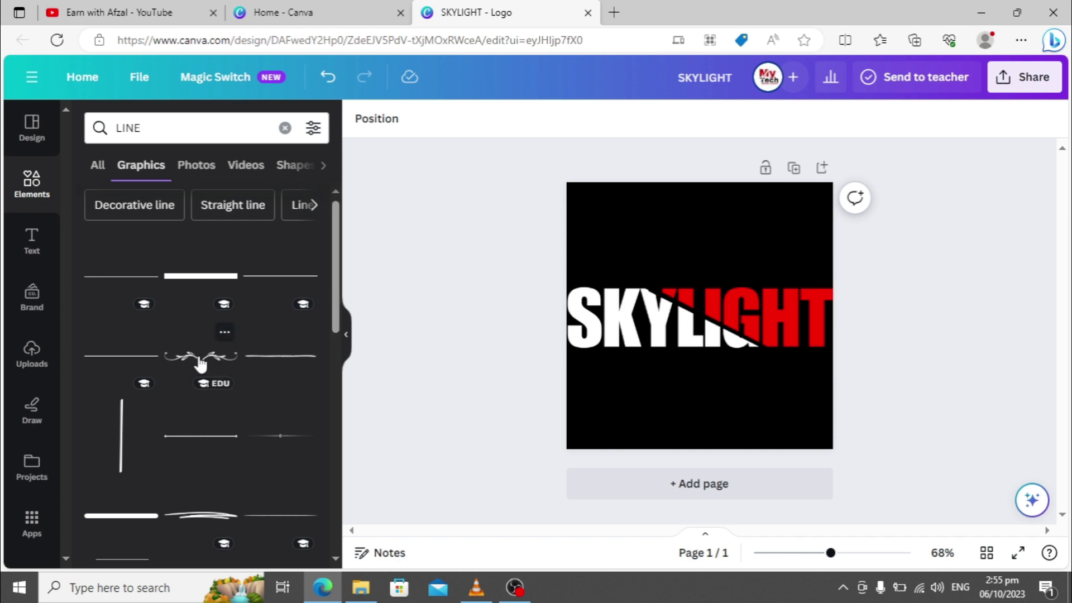
pyautogui.moveTo(201, 365); pyautogui.dragTo(713, 280)
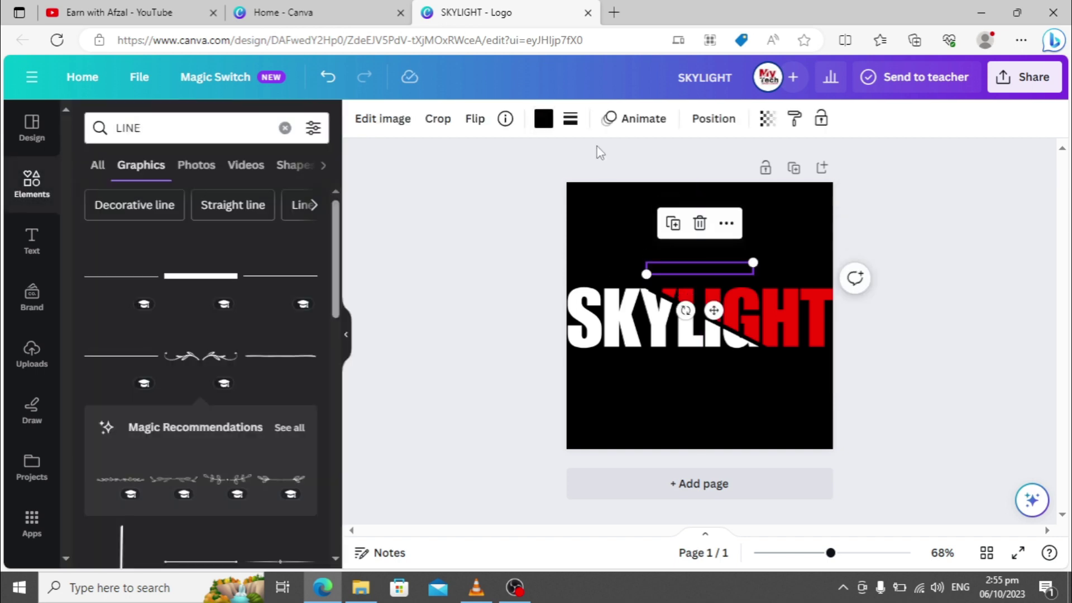
# Recolor the ornamental divider with the red photo color, enlarge it to nearly the page width, and center it below the SKYLIGHT text
pyautogui.click(543, 123)
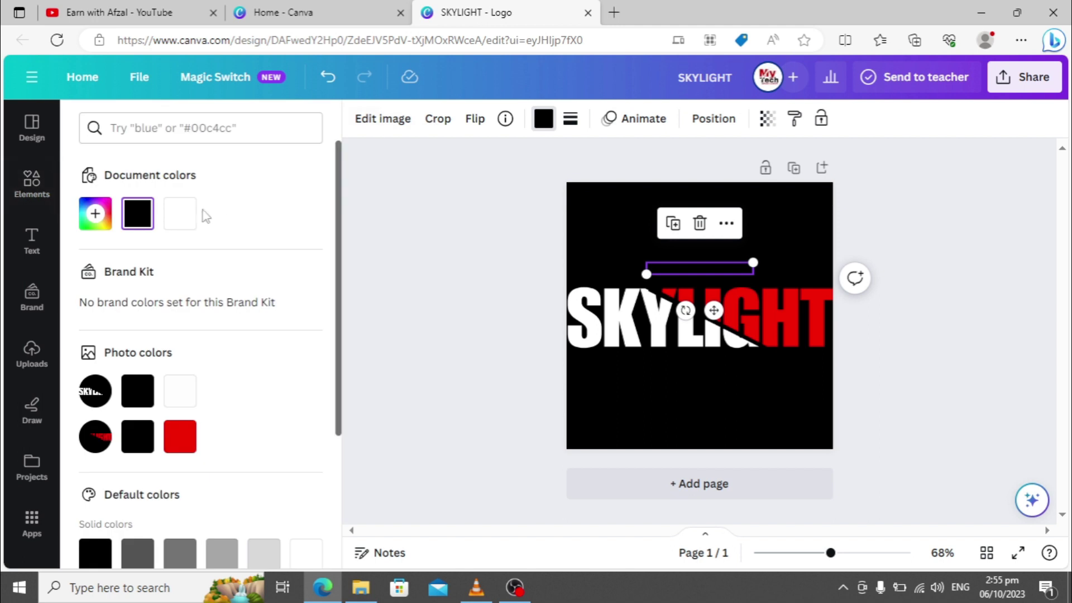
pyautogui.click(180, 436)
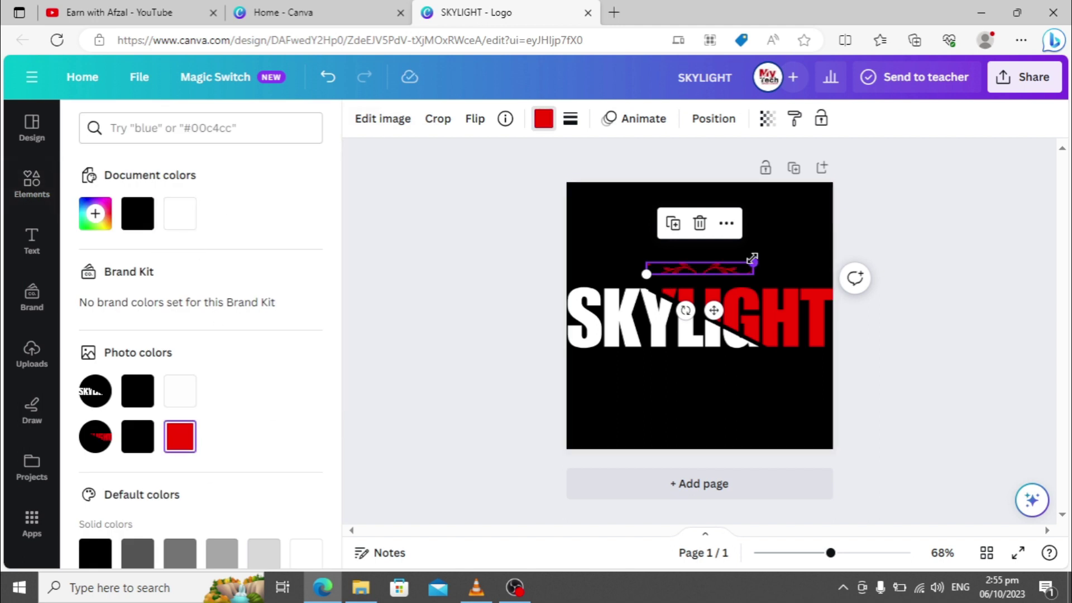
pyautogui.moveTo(706, 269); pyautogui.dragTo(859, 306)
pyautogui.moveTo(752, 361); pyautogui.dragTo(699, 378)
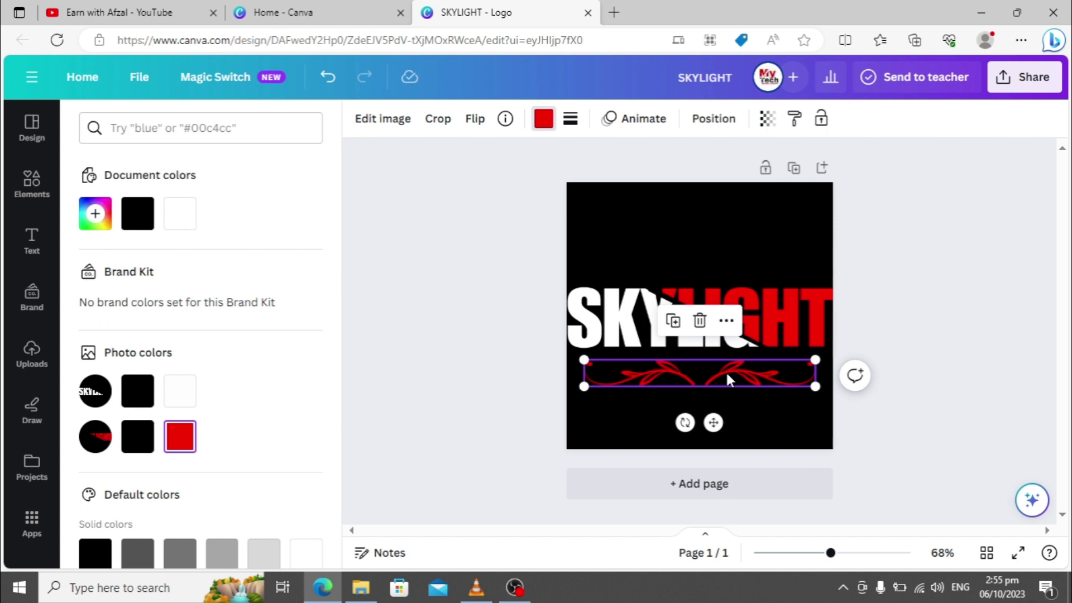
# Duplicate the red ornament, move the copy above the SKYLIGHT text, and rotate it 180 degrees to mirror the lower one
pyautogui.hotkey('ctrl', 'd')
pyautogui.moveTo(718, 372); pyautogui.dragTo(710, 257)
pyautogui.moveTo(687, 312); pyautogui.dragTo(712, 212)
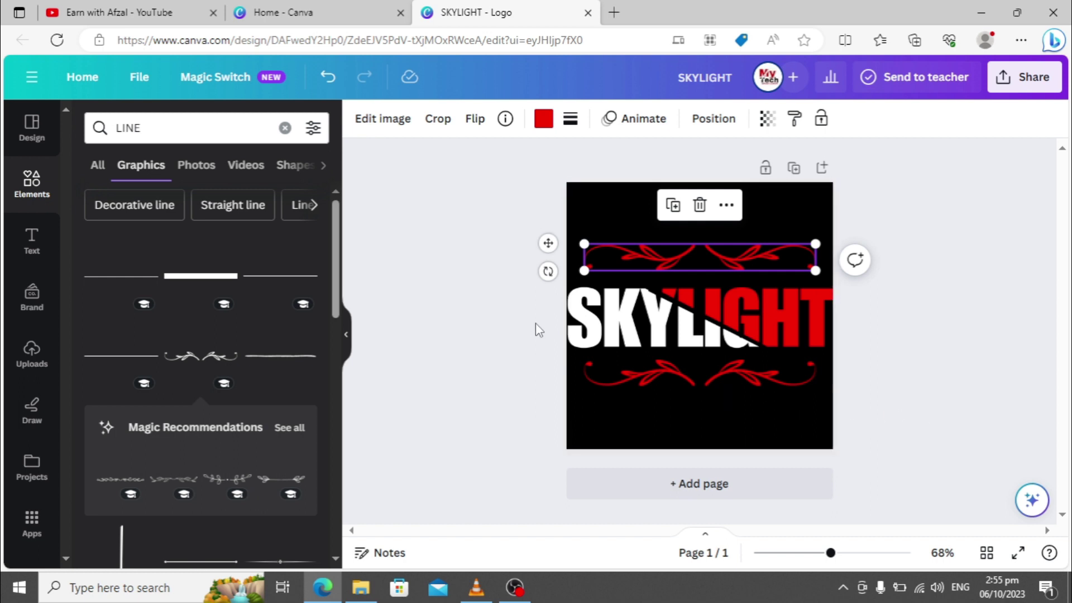
# Add a subheading below the lower ornament reading "BUILD YOUR OWN KINGDOM"
pyautogui.click(32, 241)
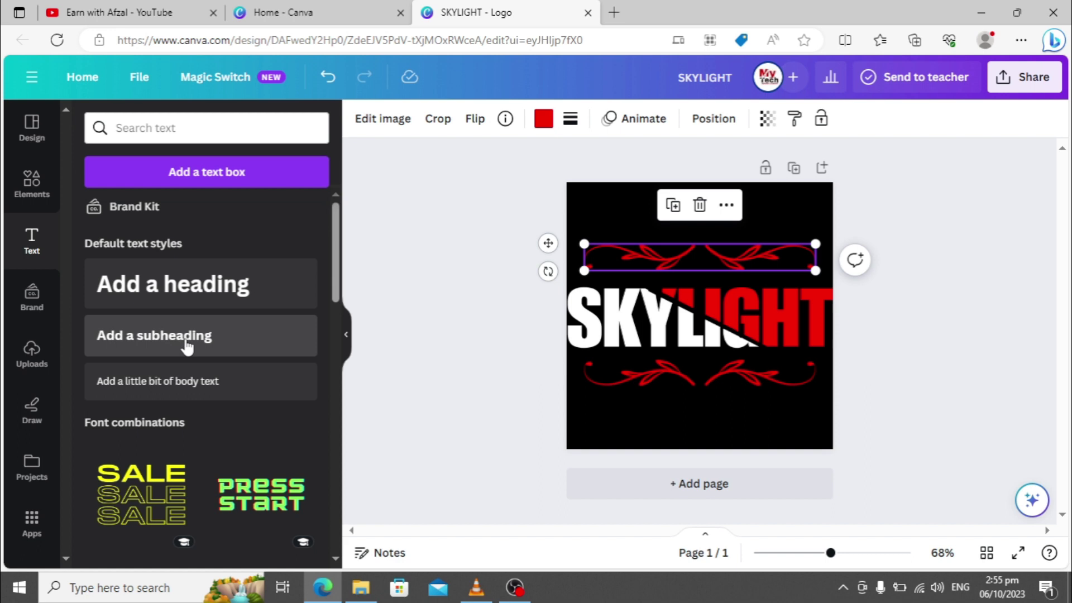
pyautogui.click(187, 340)
pyautogui.moveTo(725, 269); pyautogui.dragTo(727, 398)
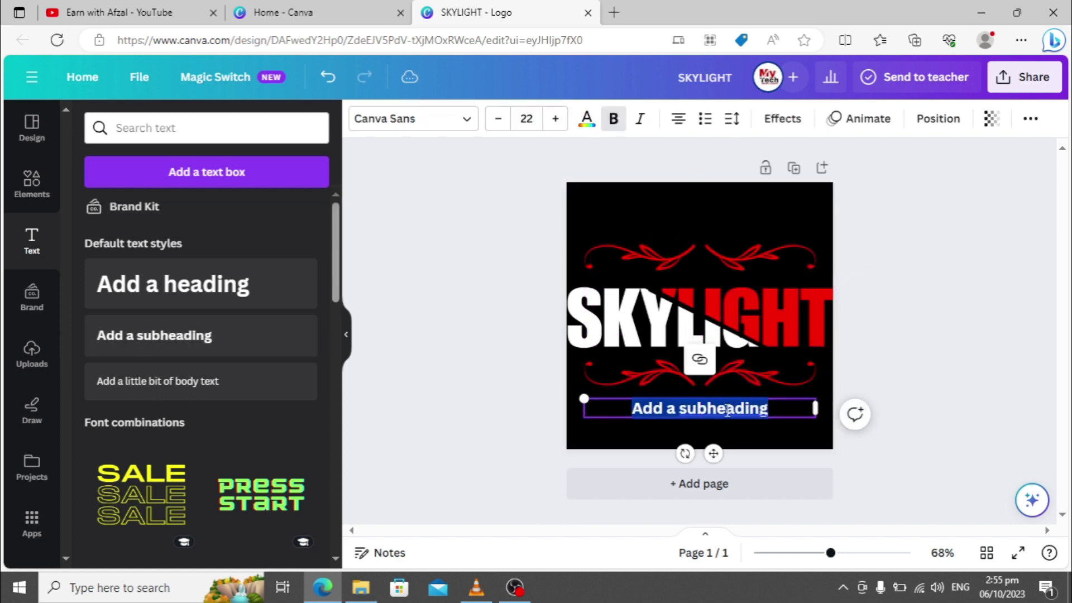
pyautogui.write('BUILD YOUR KINGDOM')
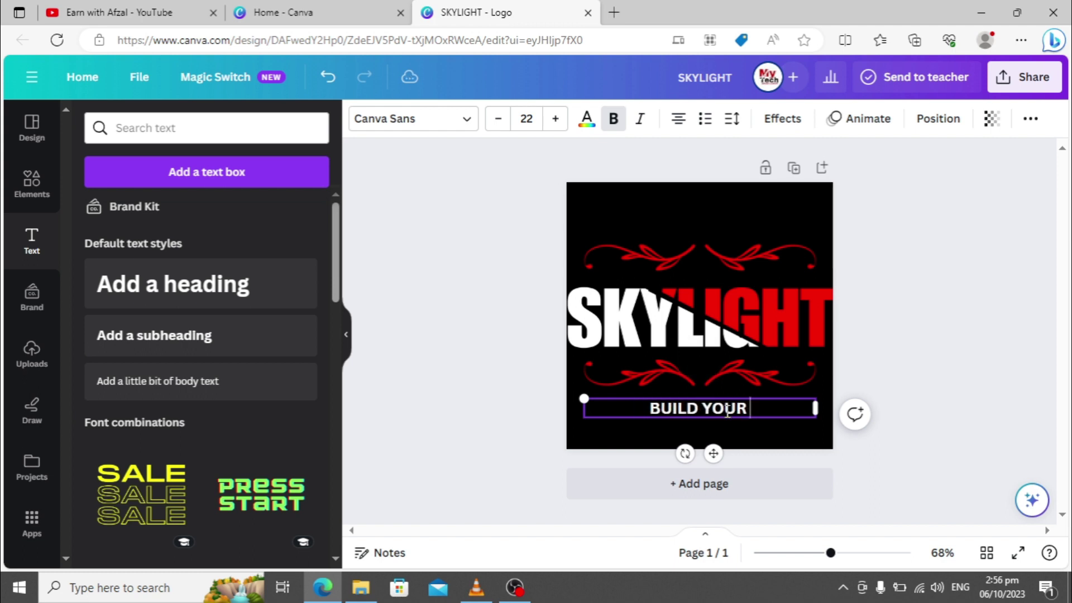
pyautogui.press('BackSpace')
pyautogui.press('BackSpace')
pyautogui.press('BackSpace')
pyautogui.press('BackSpace')
pyautogui.press('BackSpace')
pyautogui.press('BackSpace')
pyautogui.press('BackSpace')
pyautogui.press('BackSpace')
pyautogui.write('OWN KINGDOM')
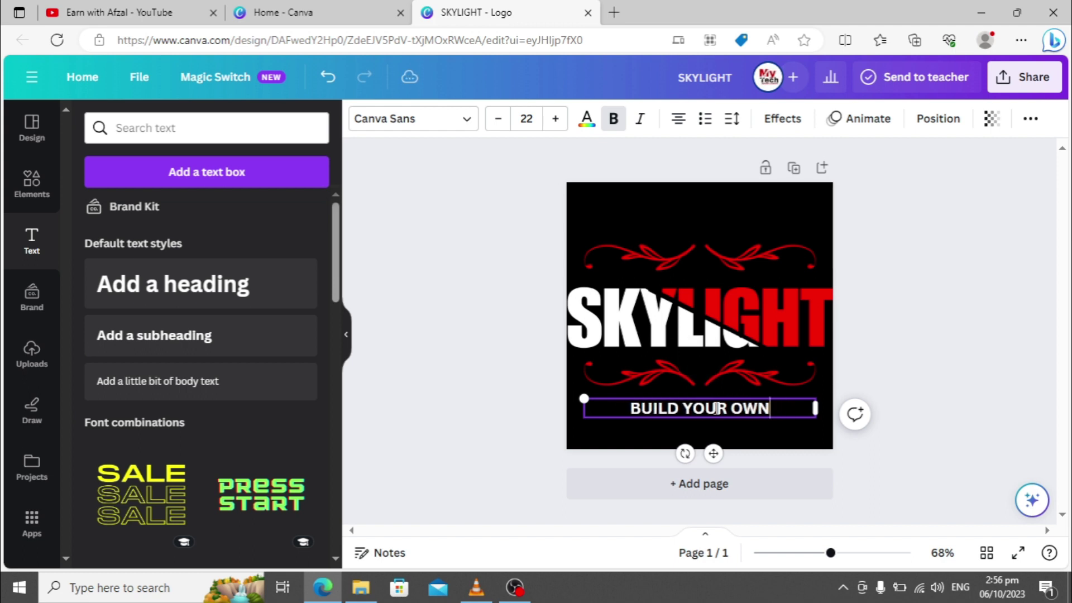
pyautogui.click(892, 367)
# Reduce the tagline's font size to 20
pyautogui.click(768, 409)
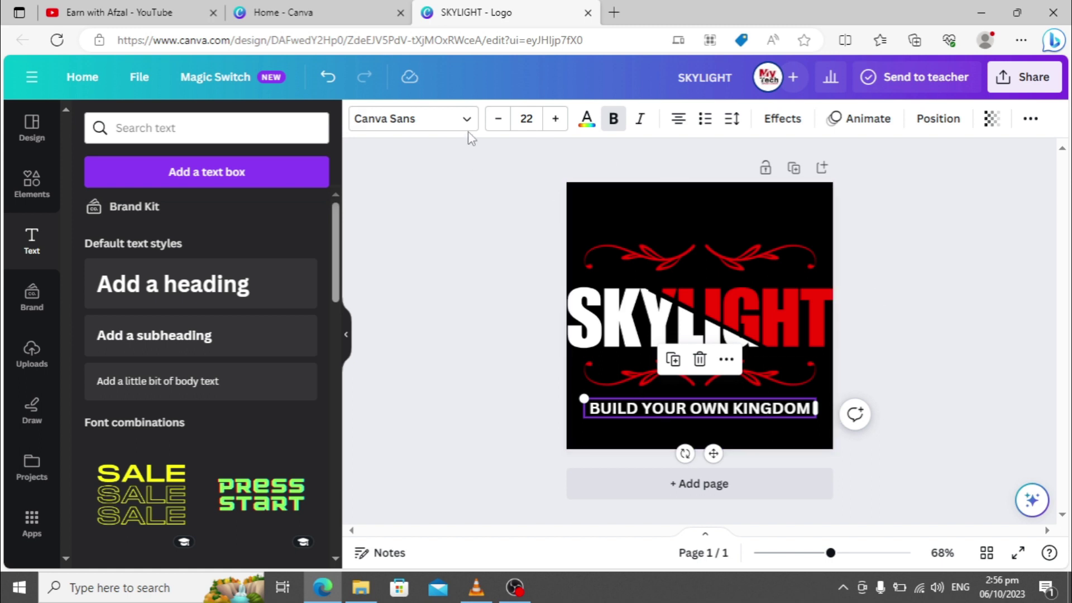
pyautogui.click(500, 125)
pyautogui.click(501, 126)
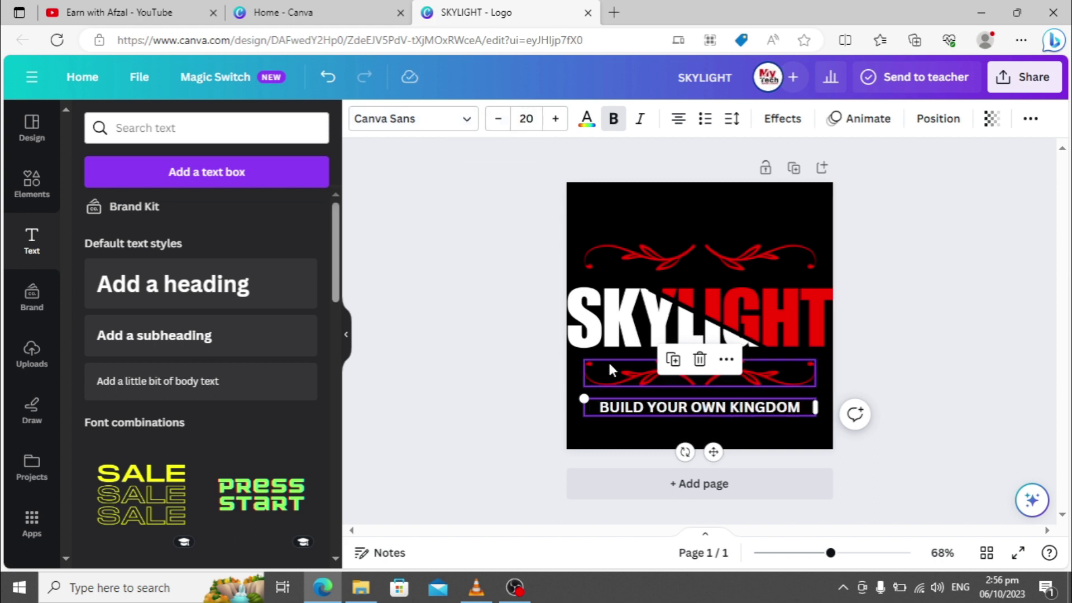
# Color the words "BUILD YOUR" in the tagline with the red document color
pyautogui.click(647, 413)
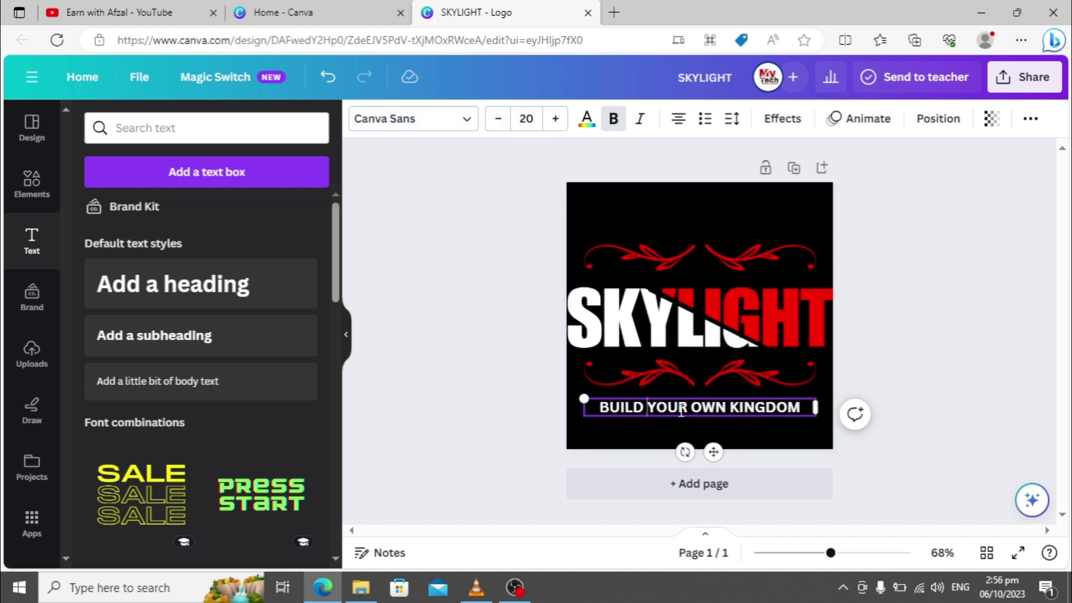
pyautogui.moveTo(690, 409); pyautogui.dragTo(611, 410)
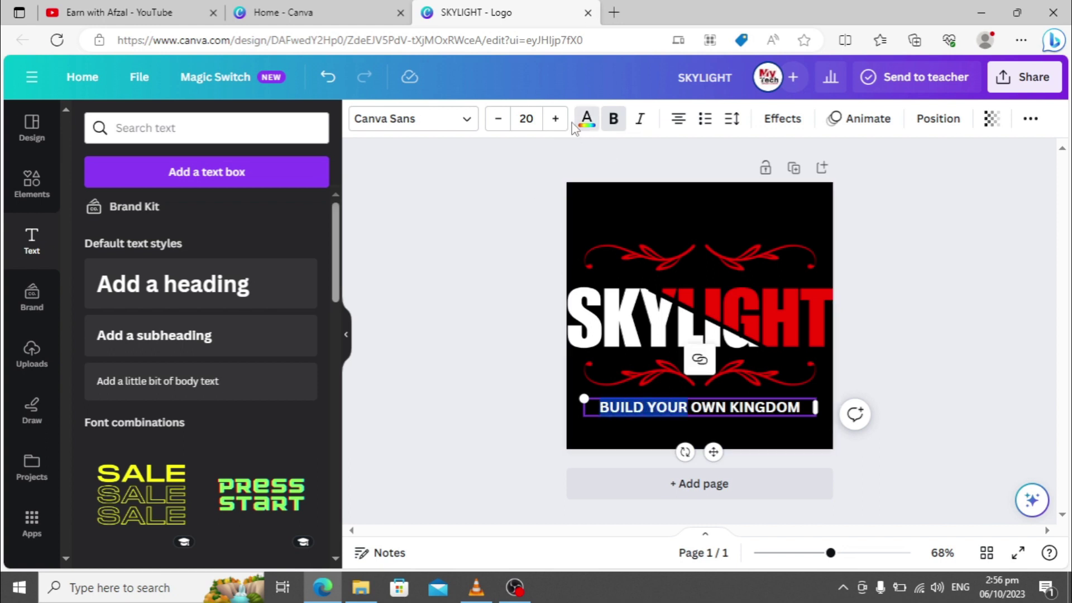
pyautogui.click(587, 119)
pyautogui.click(137, 214)
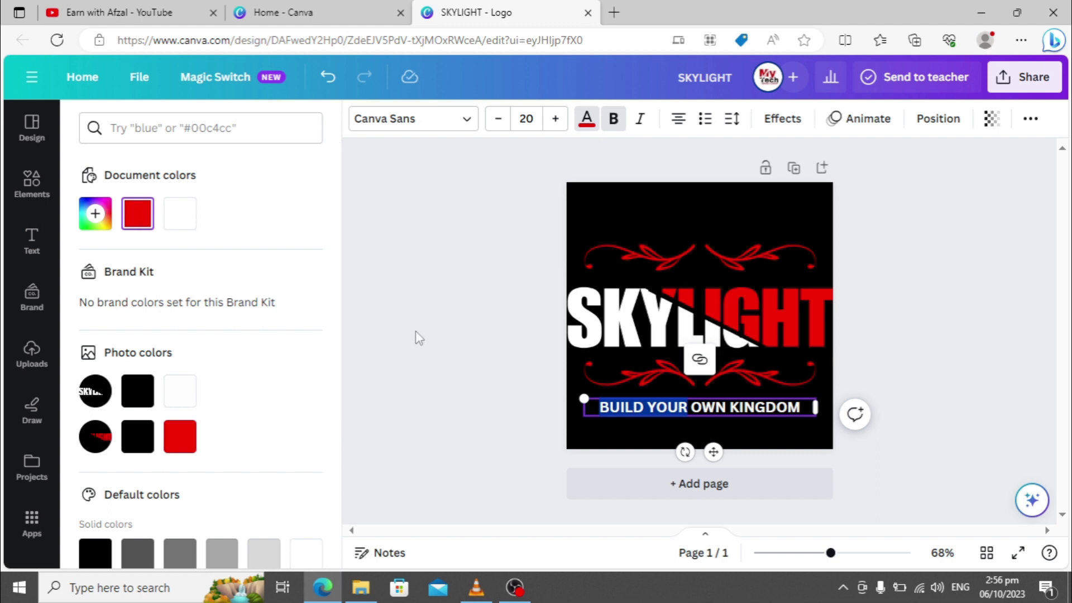
pyautogui.press('Escape')
pyautogui.click(913, 383)
# Try the Buffalo font on the tagline and undo the font change
pyautogui.click(698, 411)
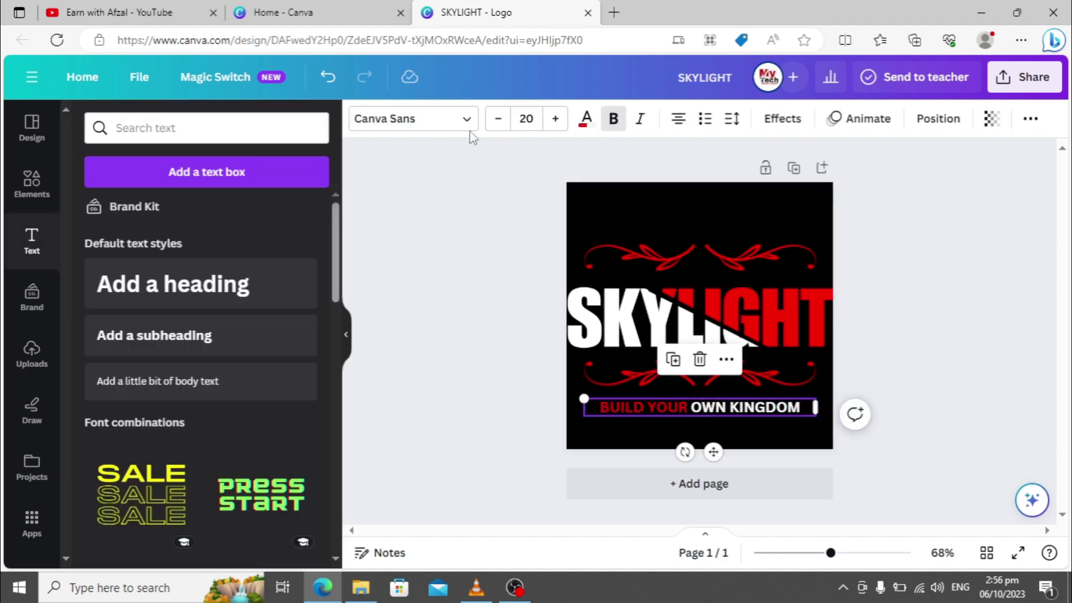
pyautogui.click(467, 125)
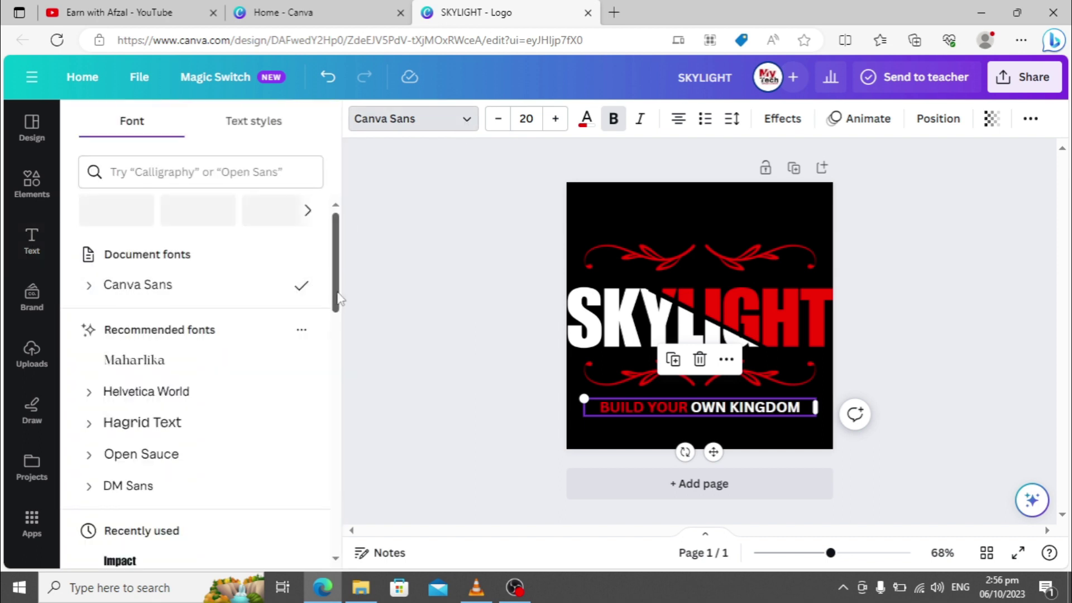
pyautogui.moveTo(339, 294); pyautogui.dragTo(342, 369)
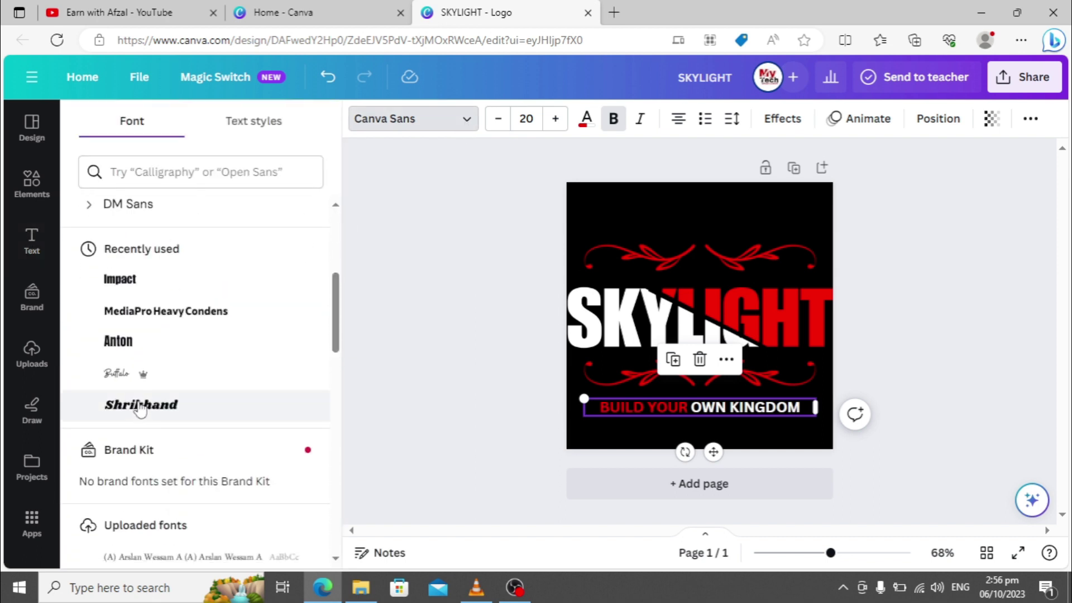
pyautogui.click(123, 377)
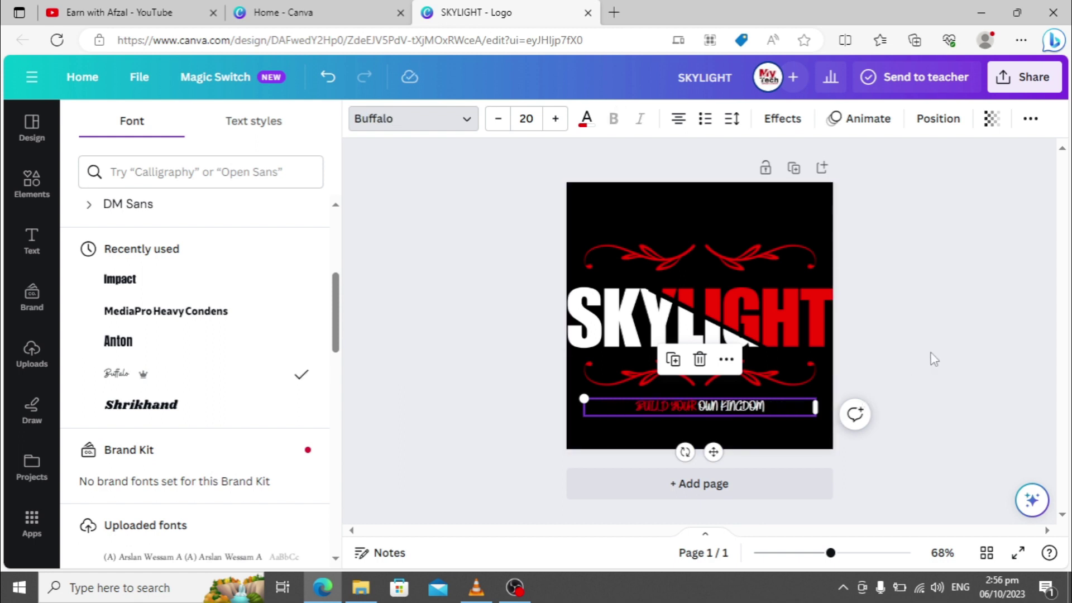
pyautogui.hotkey('ctrl', 'z')
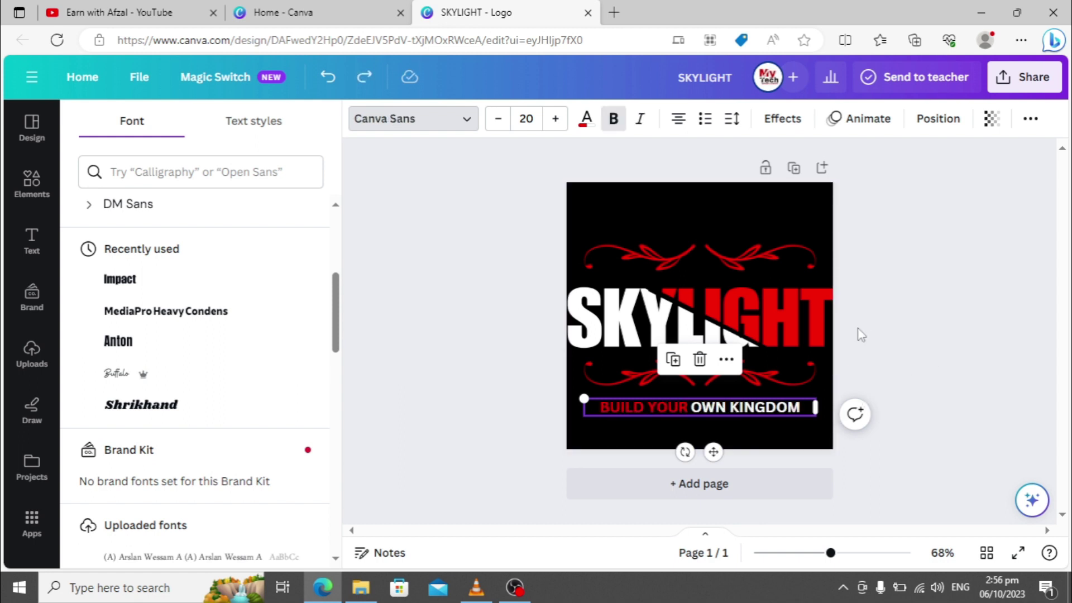
pyautogui.press('Escape')
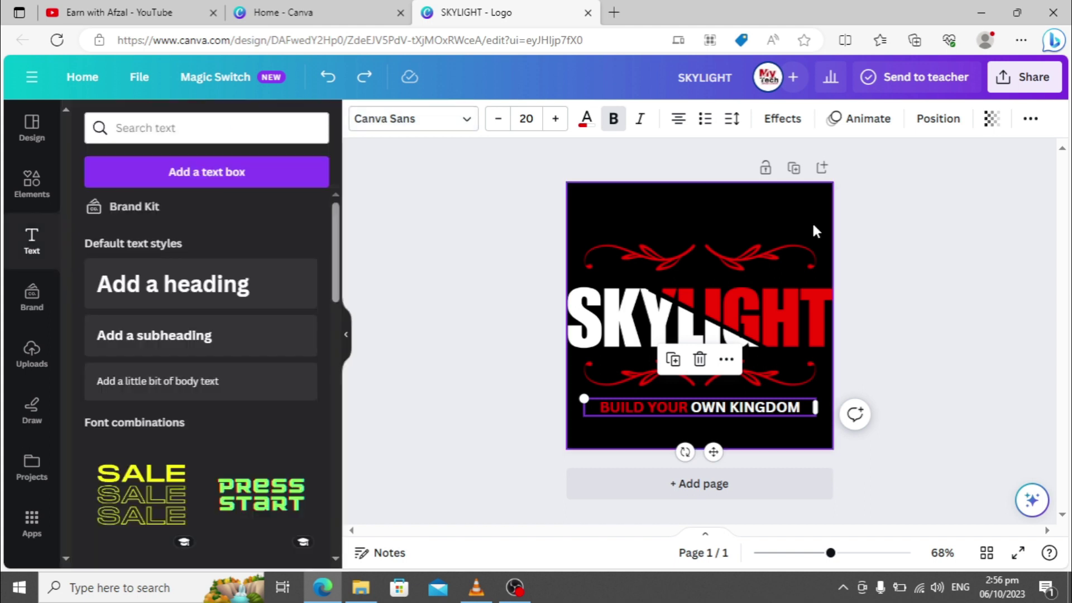
# Download the design as a PNG with the size multiplier set to 2.125 (1,063 × 1,063 px) and a transparent background
pyautogui.click(906, 270)
pyautogui.click(1034, 81)
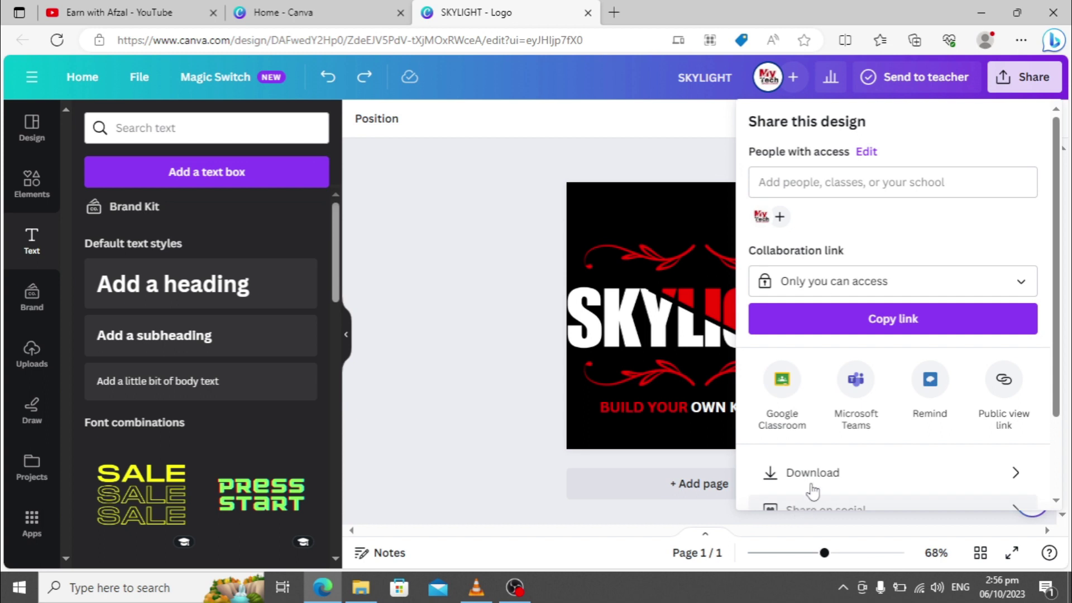
pyautogui.click(816, 474)
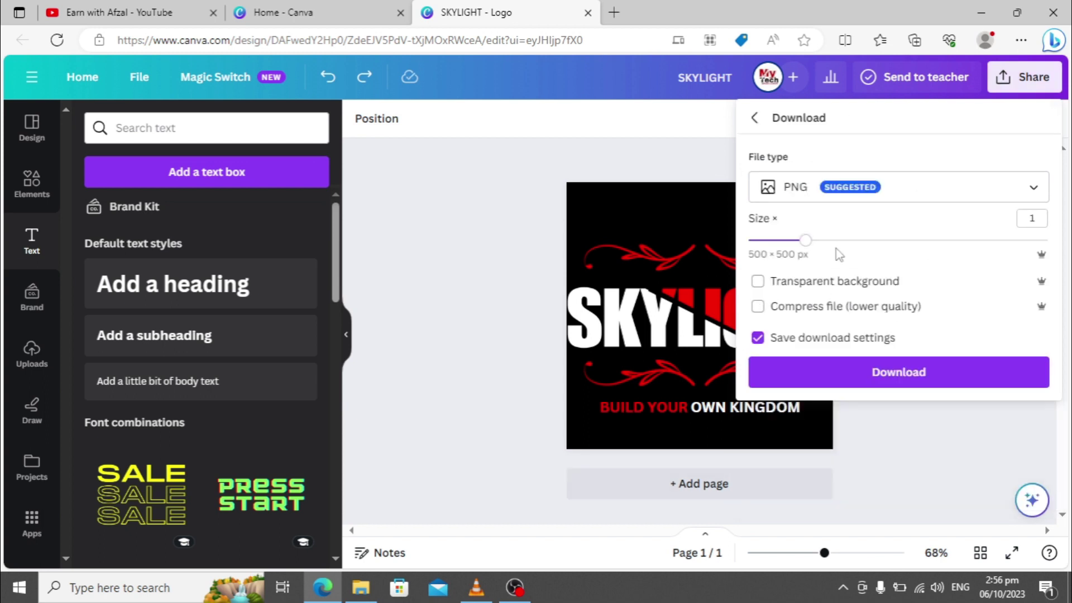
pyautogui.moveTo(806, 246); pyautogui.dragTo(933, 241)
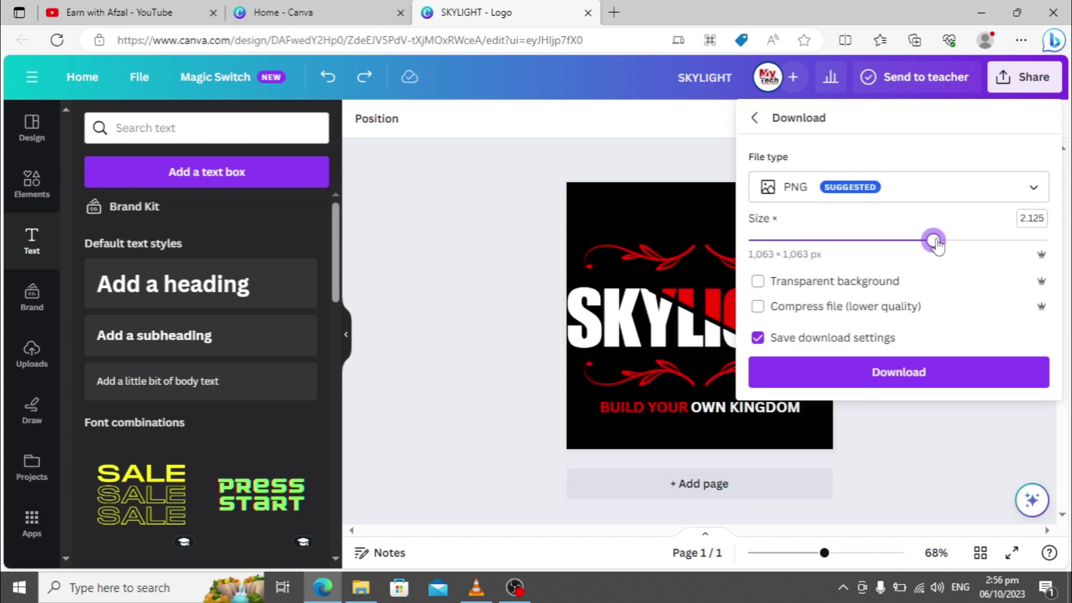
pyautogui.click(761, 284)
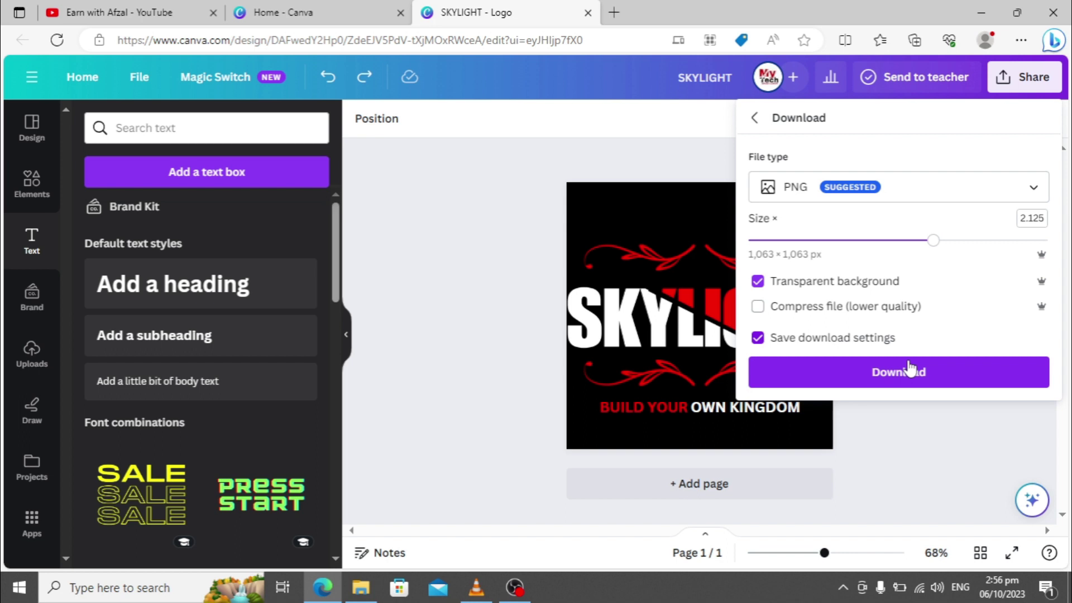
pyautogui.click(915, 377)
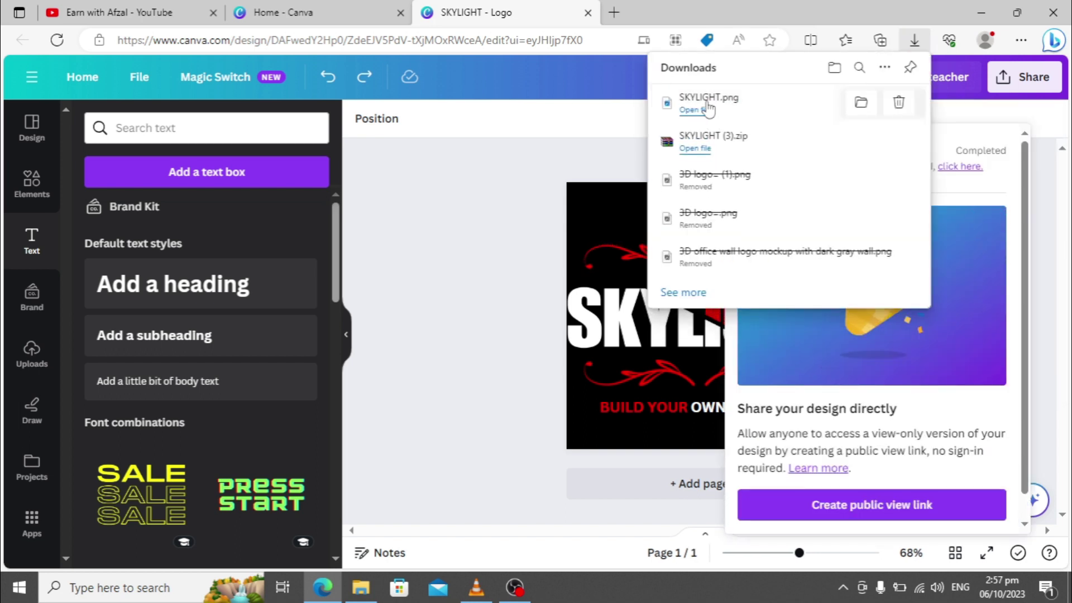
# Open the background-removed SKYLIGHT logo PNG from the Downloads folder to inspect it
pyautogui.click(361, 589)
pyautogui.click(535, 160)
pyautogui.click(596, 160)
pyautogui.doubleClick(514, 161)
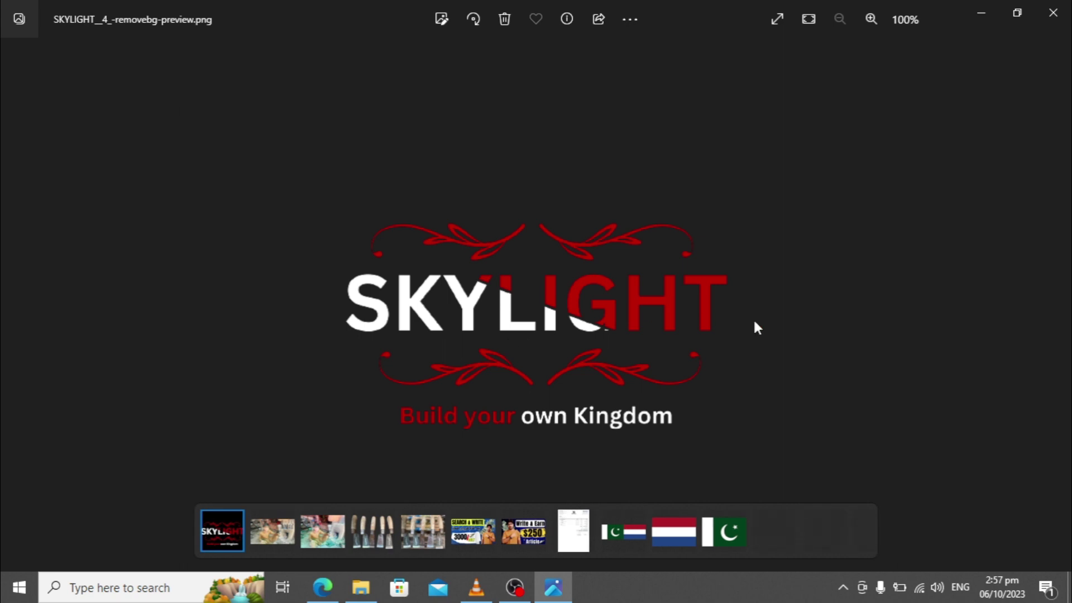
# Return to the browser, search the web for "photopea" in a new tab, and open Photopea's template gallery
pyautogui.click(337, 588)
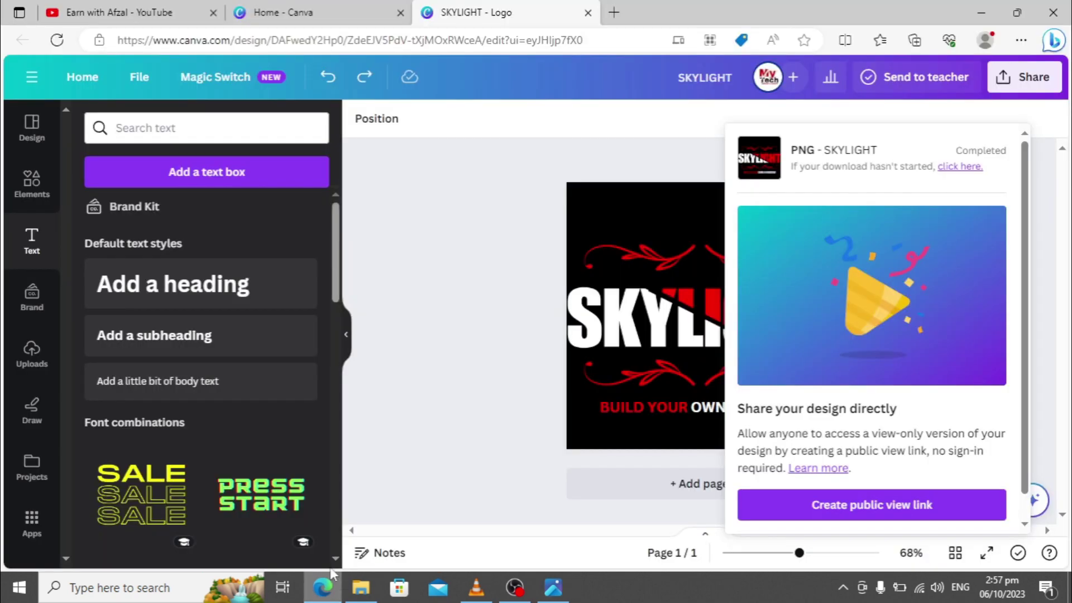
pyautogui.click(615, 11)
pyautogui.write('photopea')
pyautogui.press('Return')
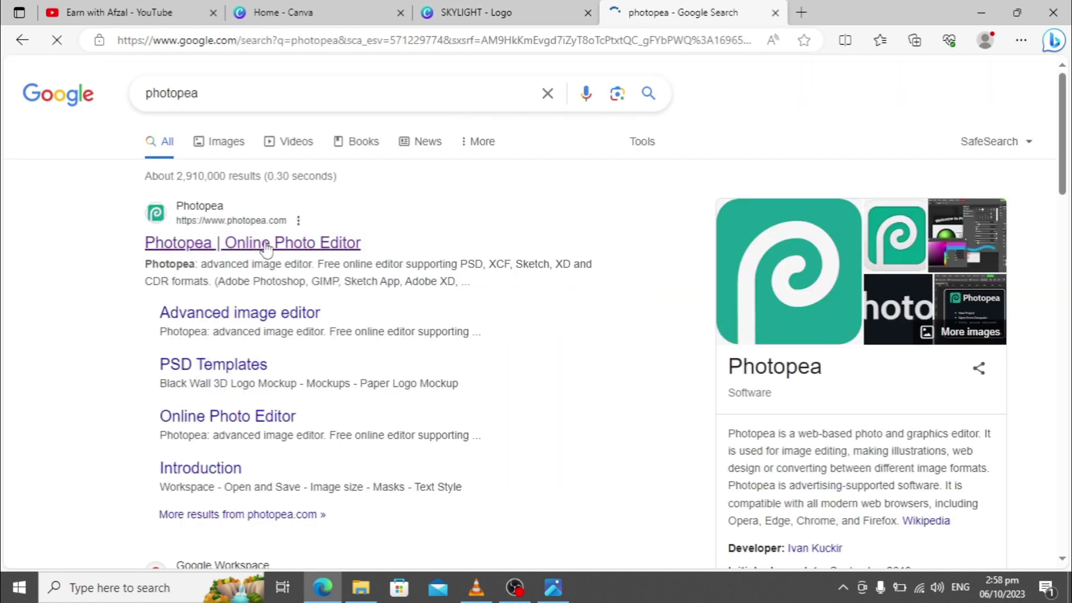
pyautogui.click(268, 244)
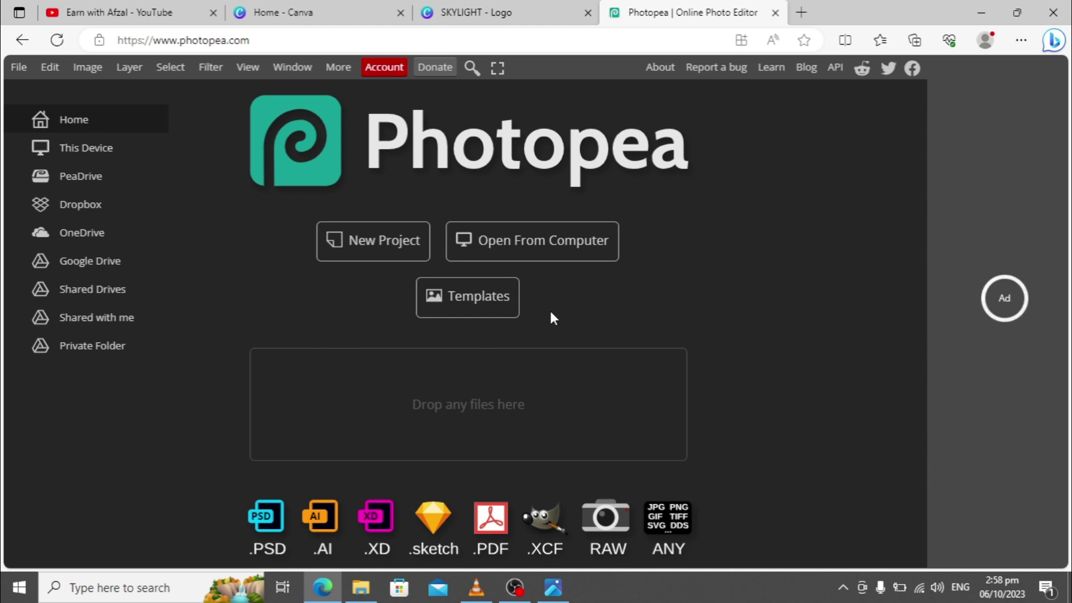
pyautogui.click(459, 306)
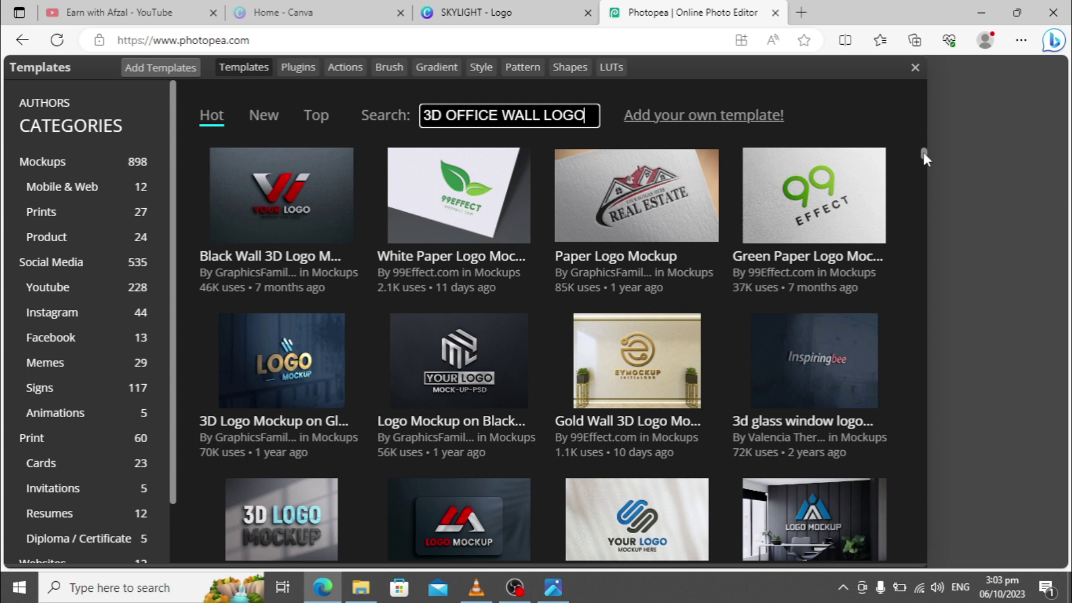
# Find the "3D Office Wall Logo Mockup" in the template gallery and open it for editing
pyautogui.scroll(-1, 923, 153)
pyautogui.moveTo(922, 152); pyautogui.dragTo(924, 161)
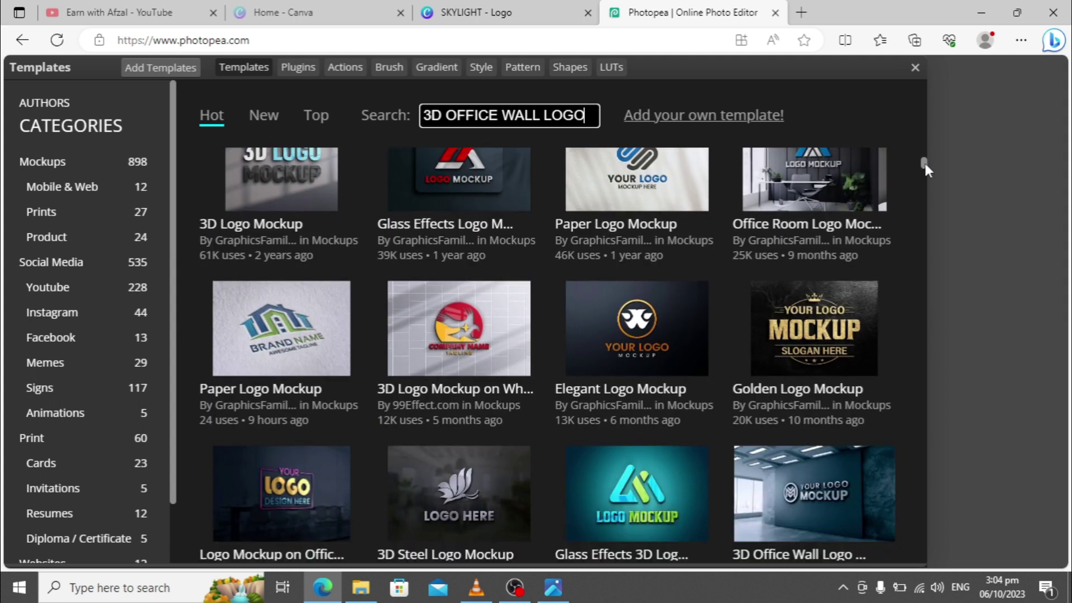
pyautogui.scroll(-3, 816, 402)
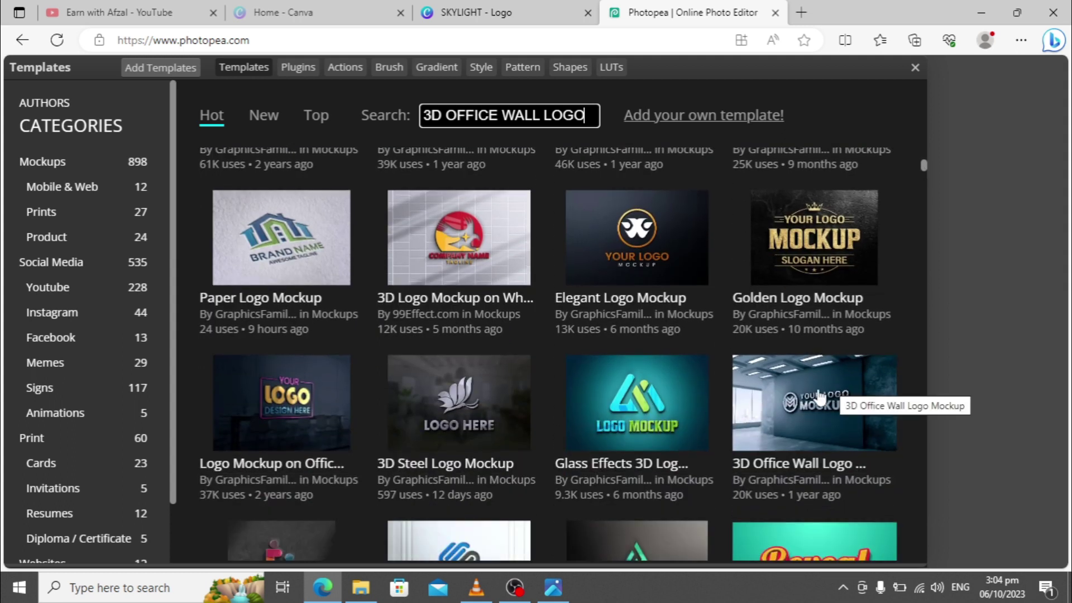
pyautogui.click(813, 410)
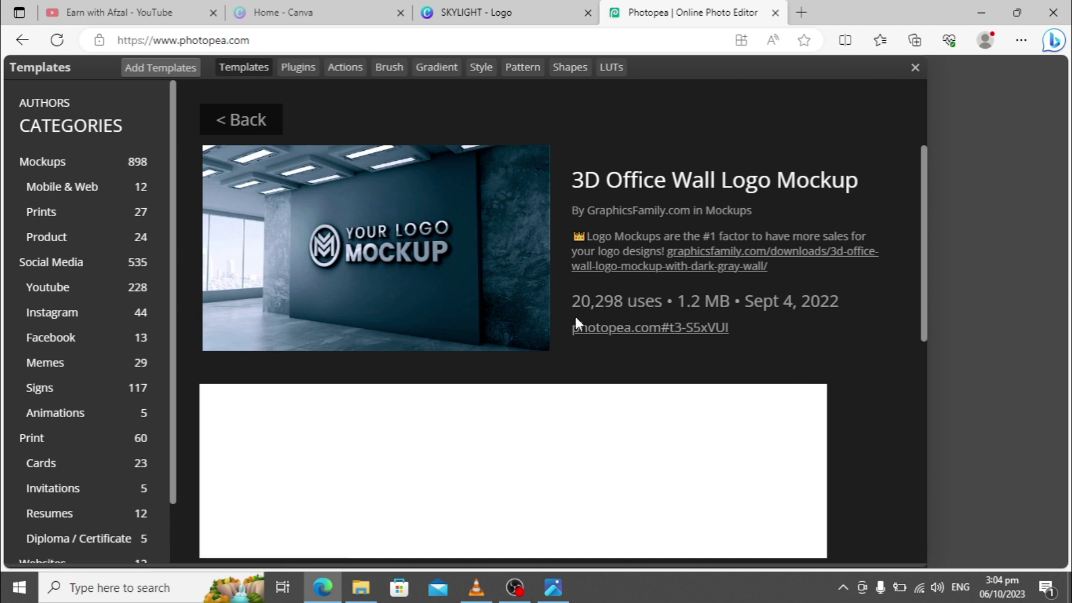
pyautogui.click(652, 330)
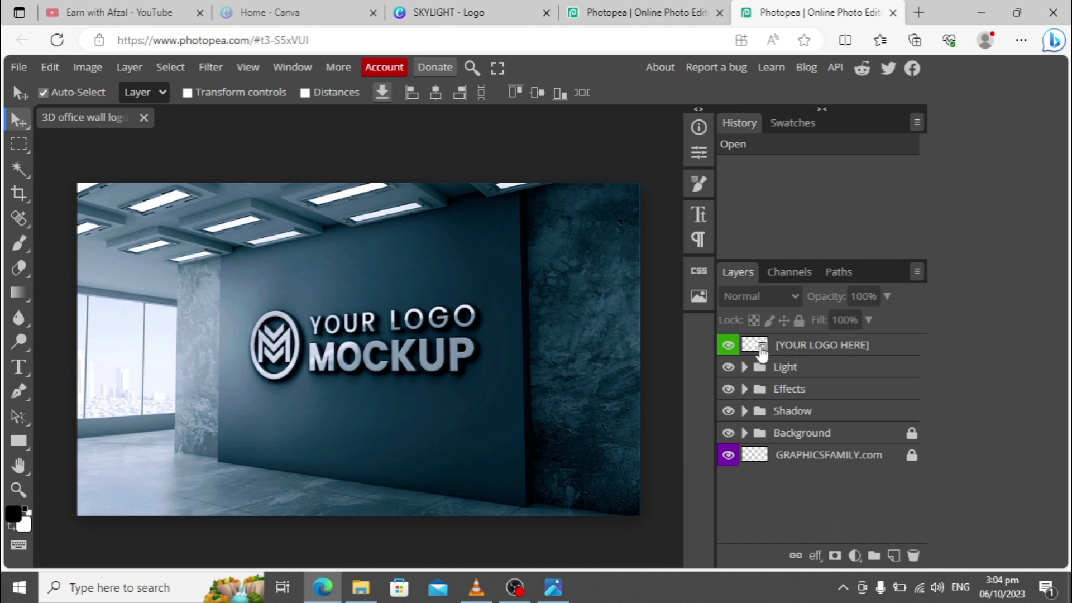
# Place the background-removed SKYLIGHT logo from Downloads into the [YOUR LOGO HERE] smart object, scaled to 184.20% and centered
pyautogui.doubleClick(760, 345)
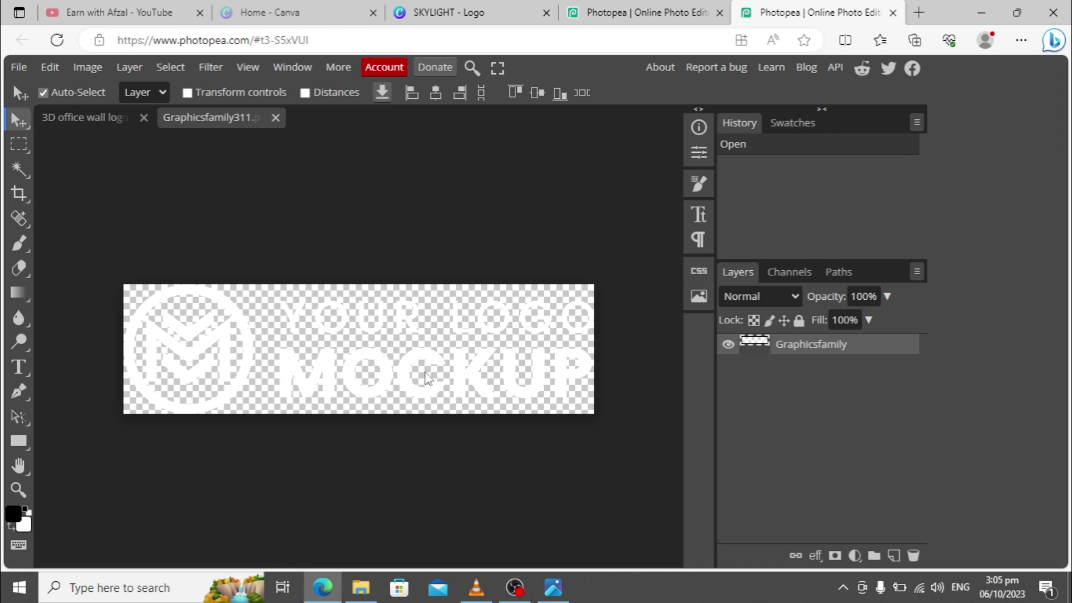
pyautogui.click(360, 588)
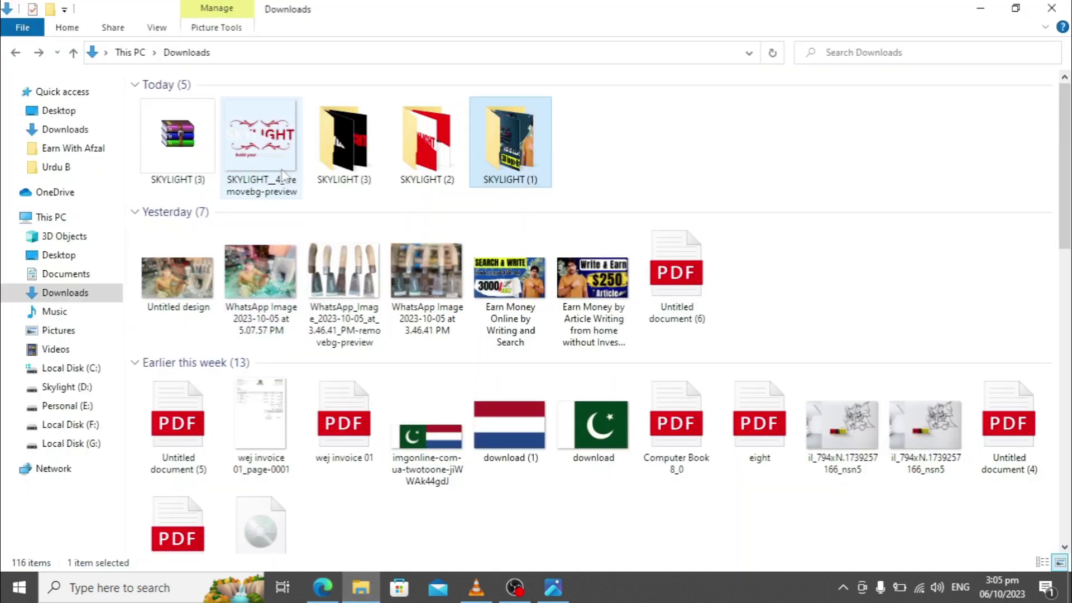
pyautogui.moveTo(282, 175); pyautogui.dragTo(479, 431)
pyautogui.moveTo(334, 338); pyautogui.dragTo(238, 218)
pyautogui.moveTo(383, 377)
pyautogui.mouseDown()
pyautogui.moveTo(393, 377)
pyautogui.moveTo(383, 377)
pyautogui.mouseUp()
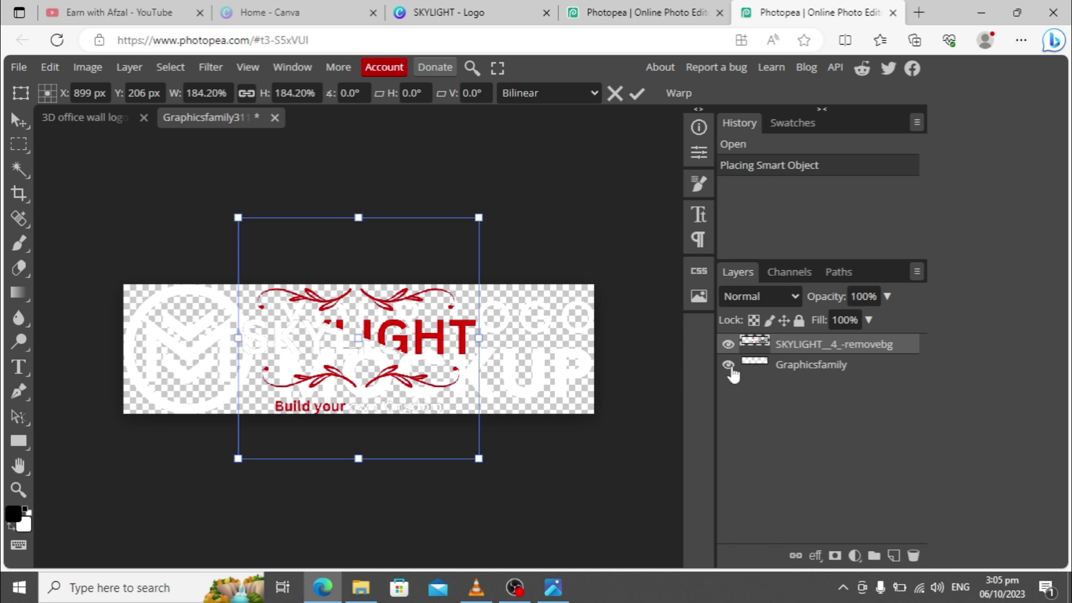
# Hide the Graphicsfamily placeholder layer and save the smart object to update the office wall mockup
pyautogui.click(729, 366)
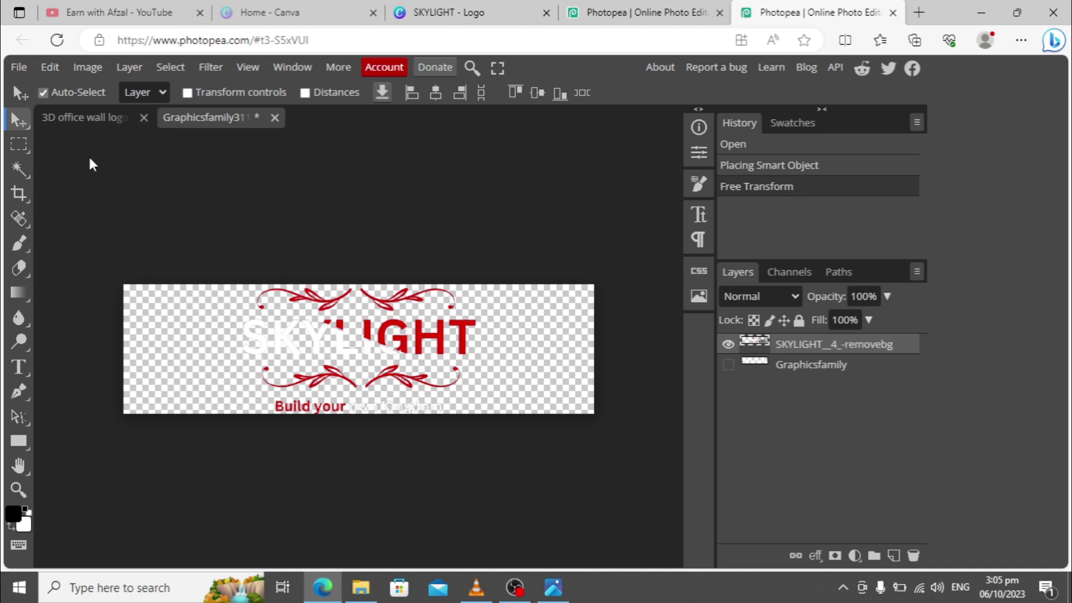
pyautogui.click(21, 68)
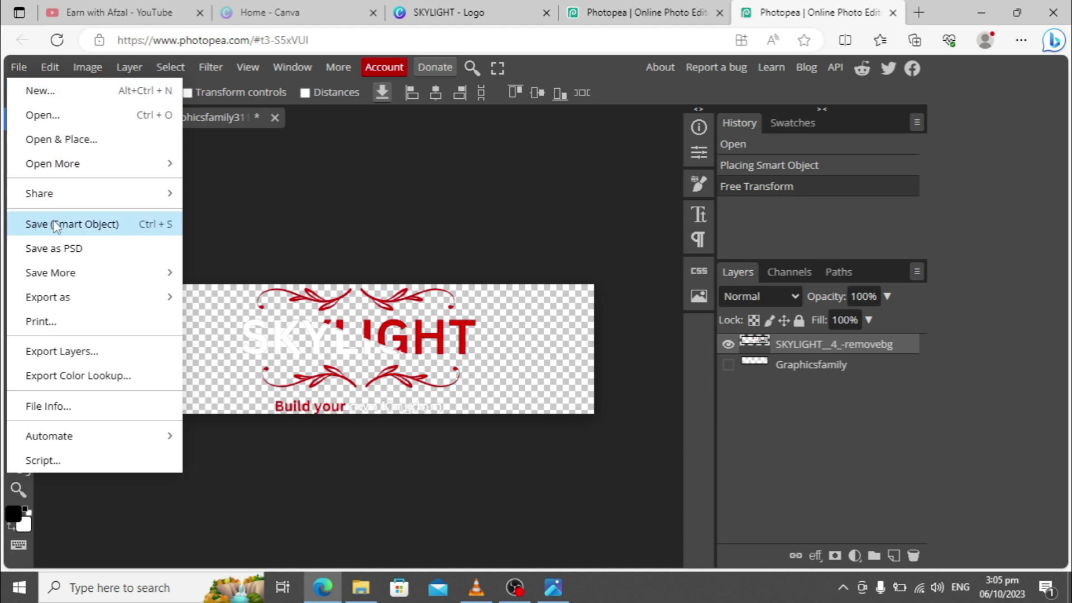
pyautogui.click(85, 229)
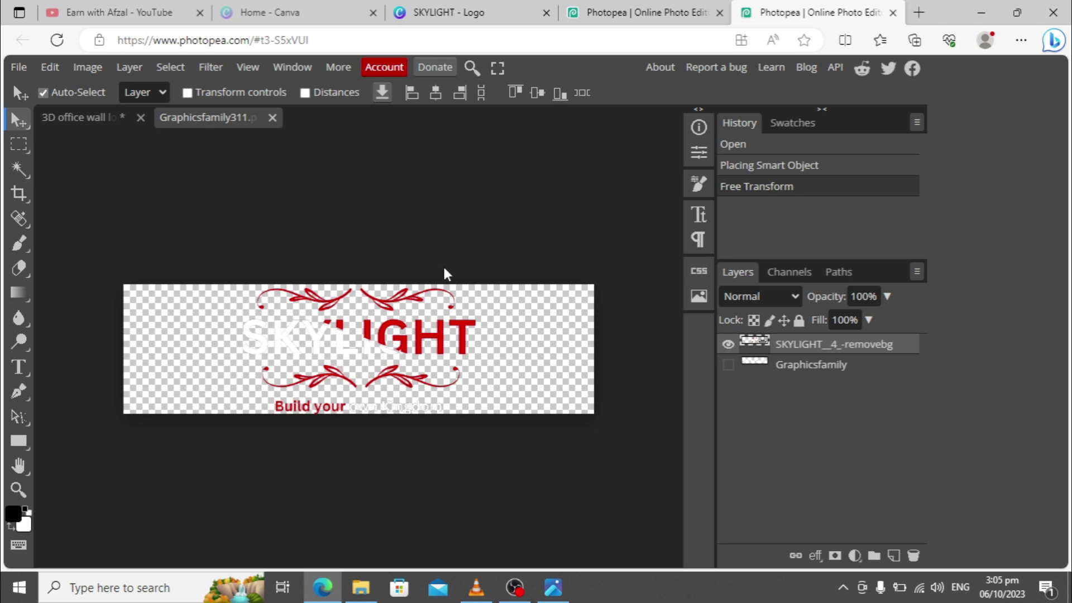
pyautogui.click(80, 118)
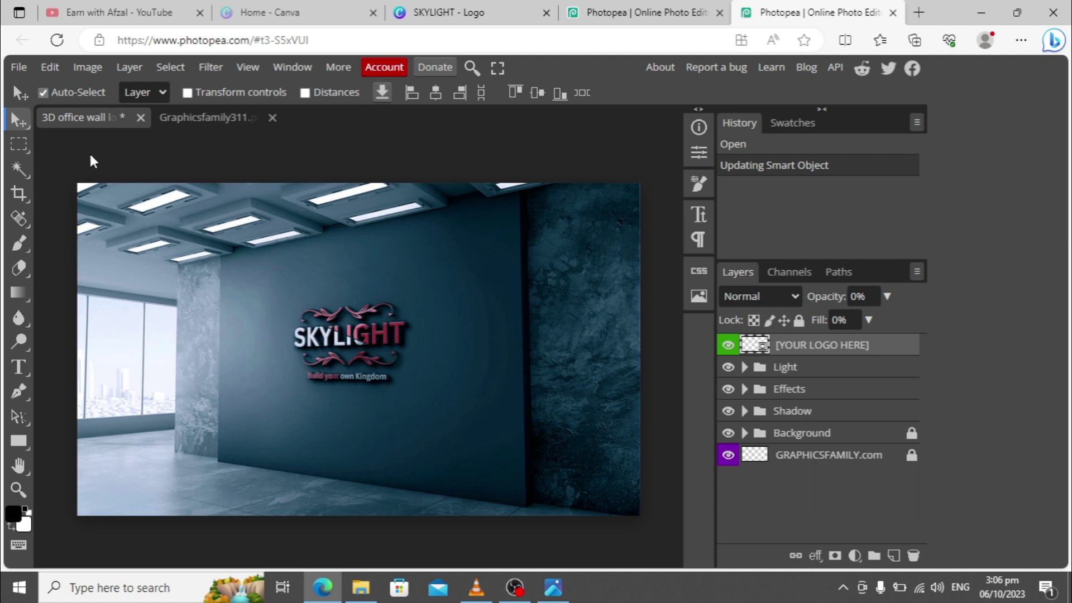
# Export the office wall mockup as a PNG at 1436 × 848 px and 100% quality, and open the downloaded file
pyautogui.click(20, 70)
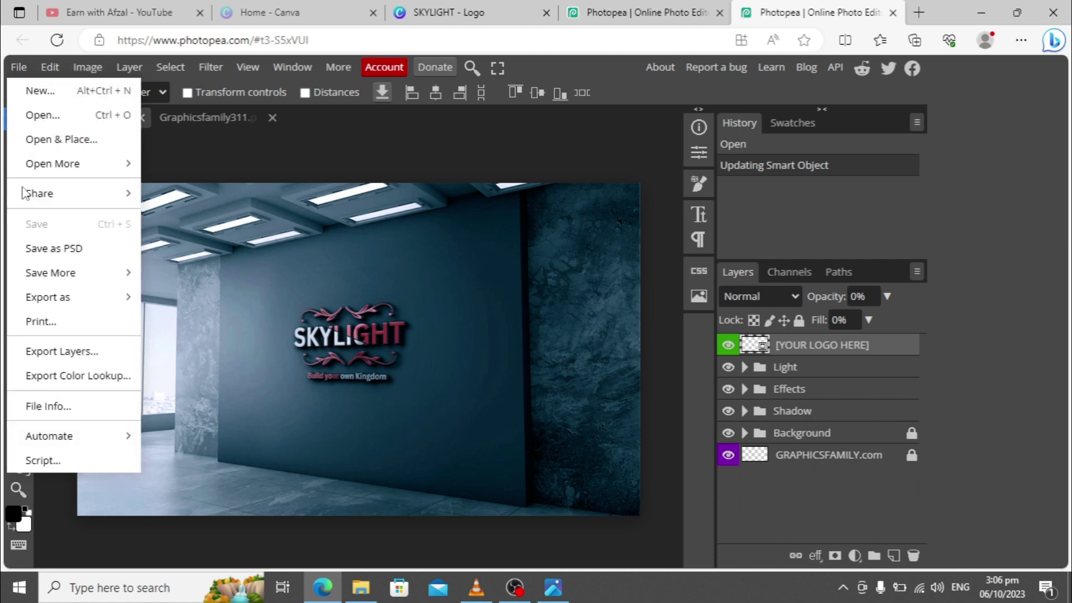
pyautogui.moveTo(68, 304)
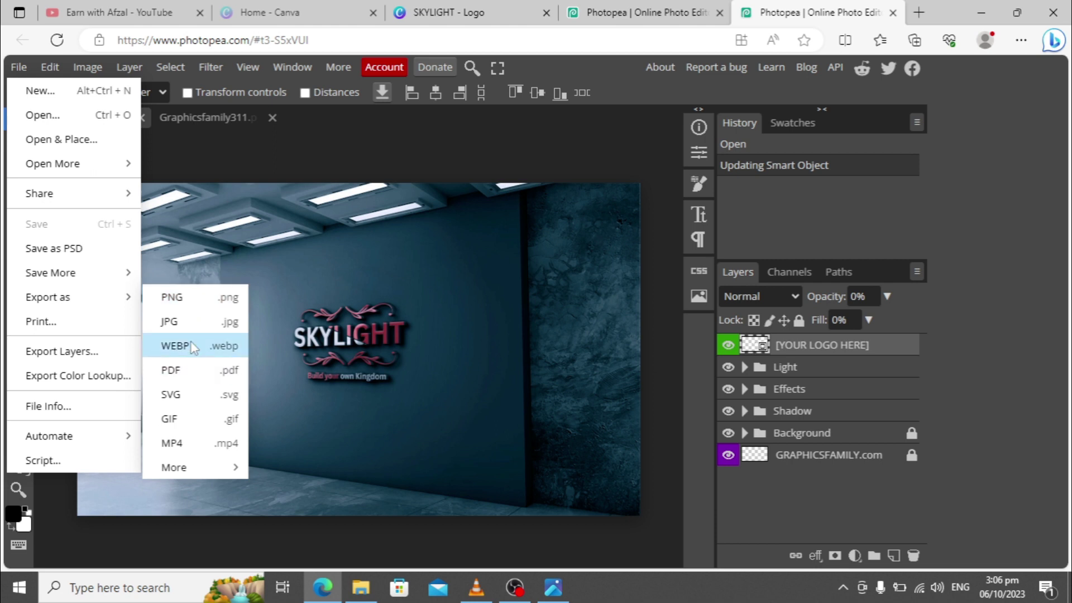
pyautogui.click(199, 303)
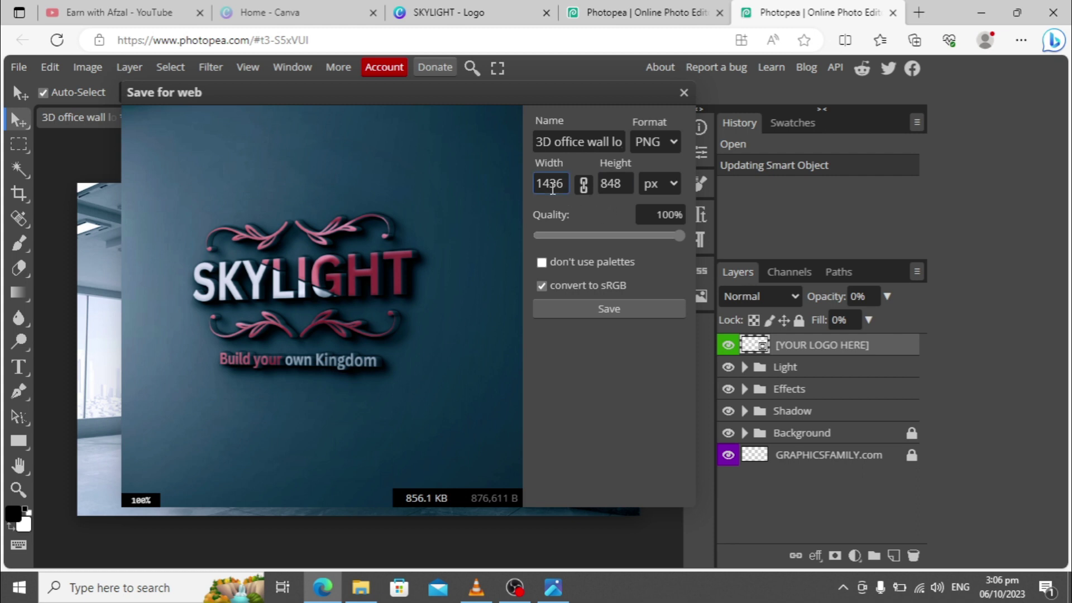
pyautogui.click(620, 186)
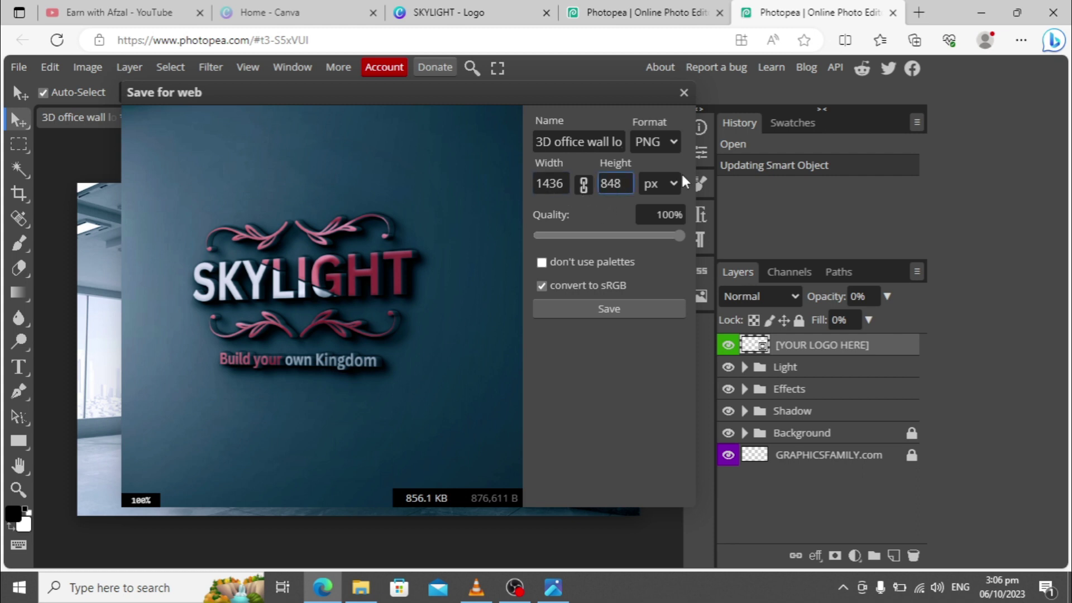
pyautogui.click(676, 144)
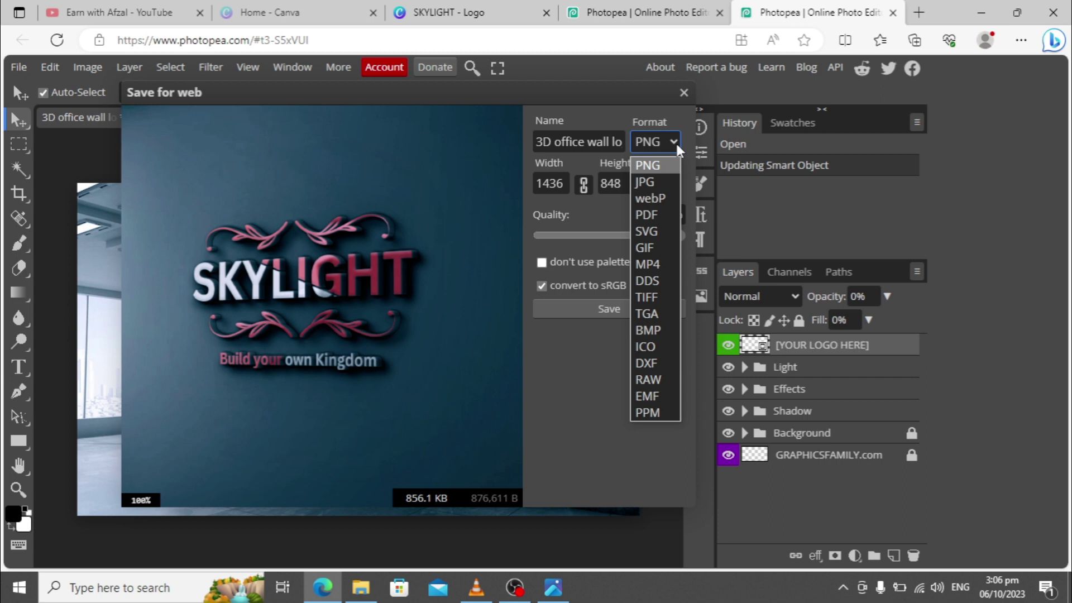
pyautogui.click(676, 146)
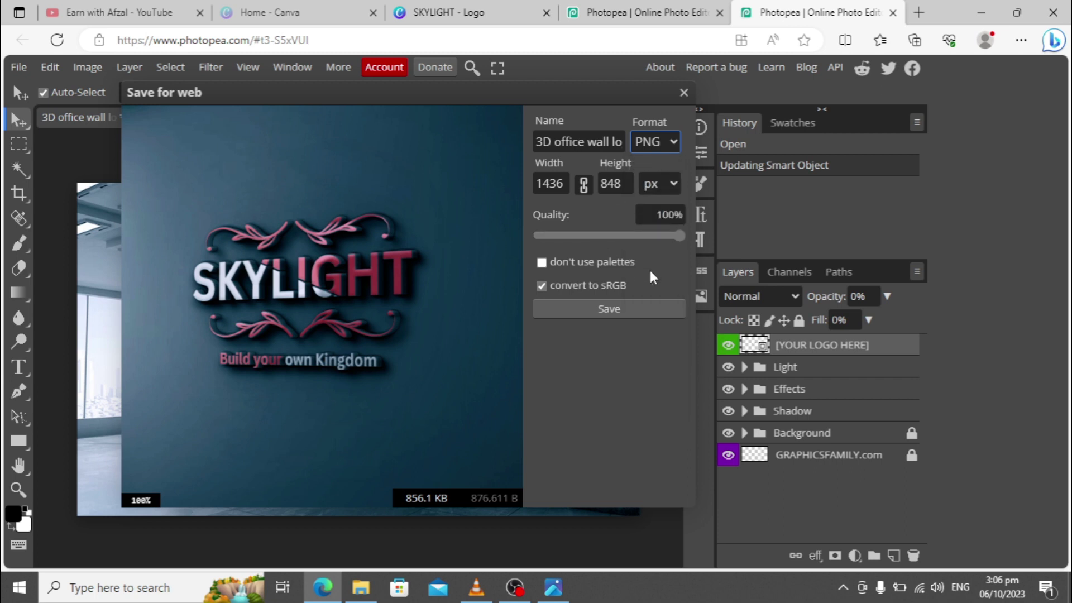
pyautogui.click(621, 310)
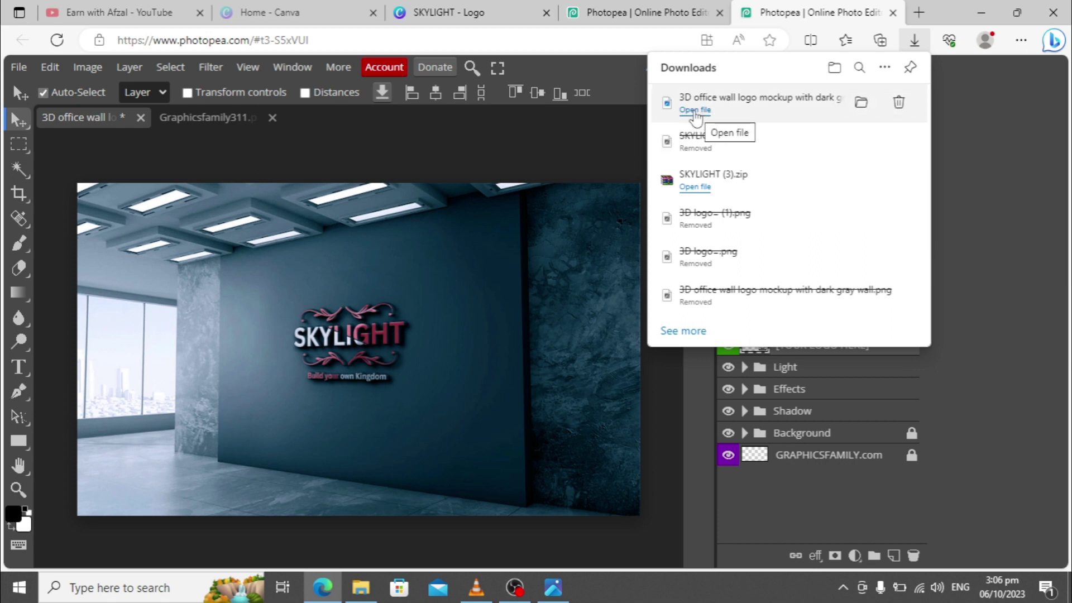
pyautogui.click(695, 111)
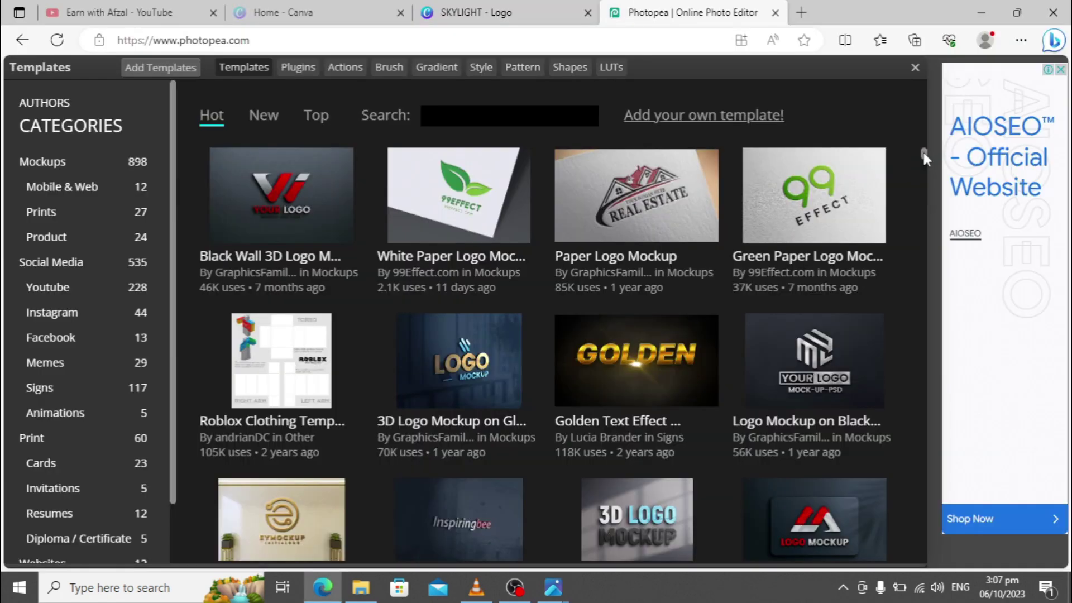
# Find the "Glass Effects Logo Mockup" in the template gallery and open it for editing
pyautogui.scroll(-3, 924, 153)
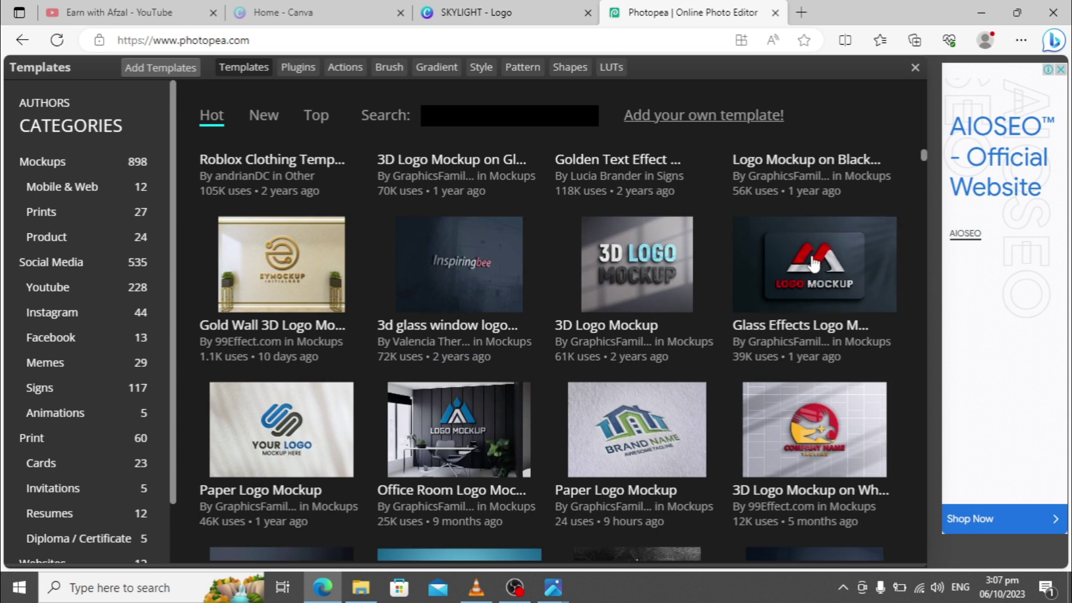
pyautogui.click(812, 263)
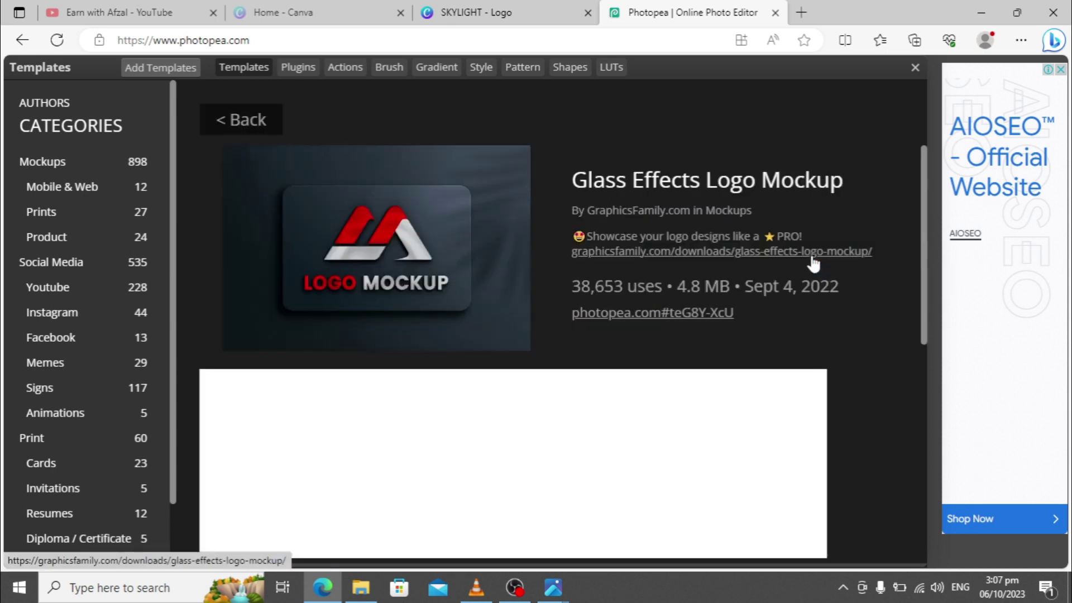
pyautogui.click(655, 314)
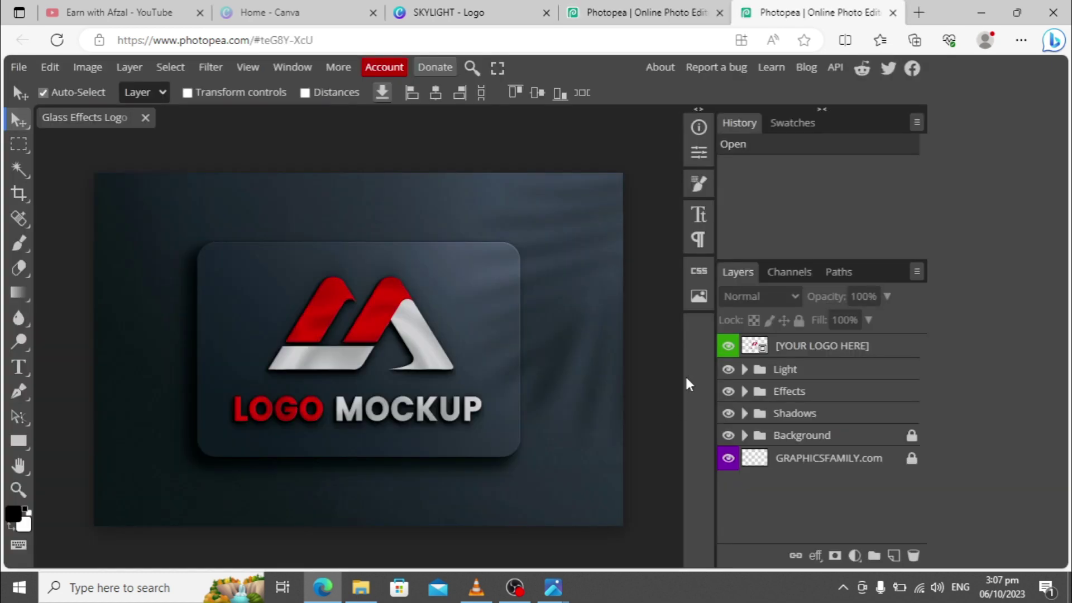
# Place the background-removed SKYLIGHT logo into the glass mockup's [YOUR LOGO HERE] smart object, enlarged to 267% to span the canvas
pyautogui.doubleClick(755, 347)
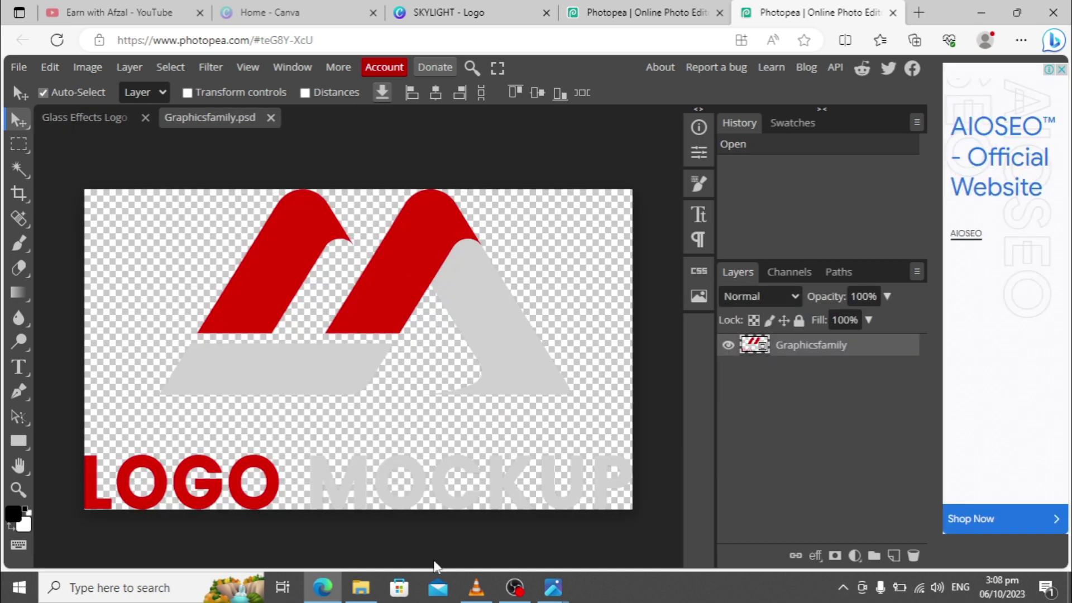
pyautogui.click(361, 587)
pyautogui.moveTo(263, 155); pyautogui.dragTo(604, 545)
pyautogui.moveTo(410, 368); pyautogui.dragTo(370, 215)
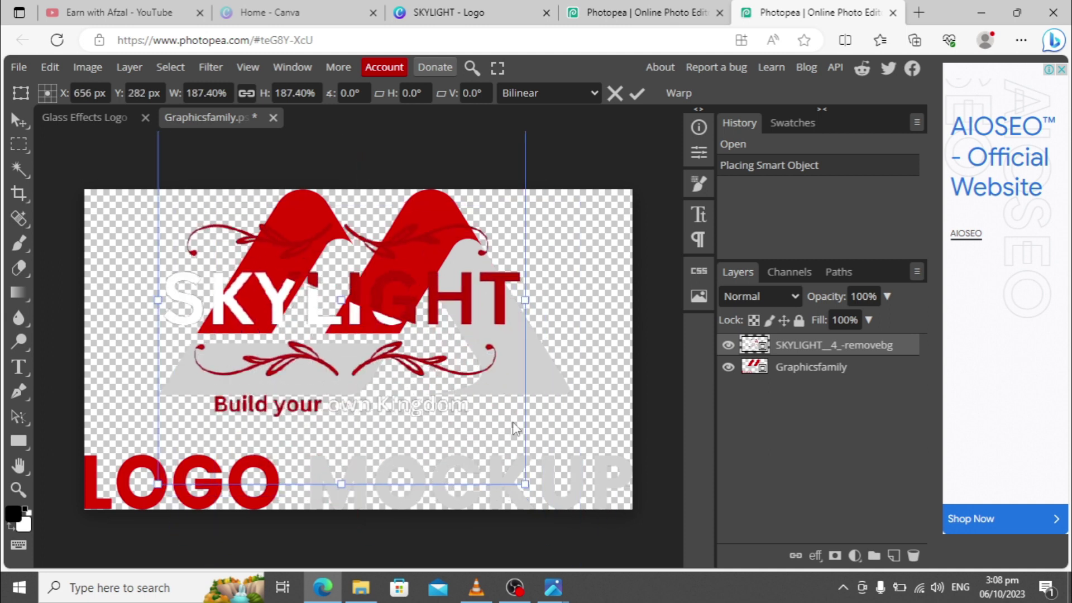
pyautogui.moveTo(513, 421); pyautogui.dragTo(617, 584)
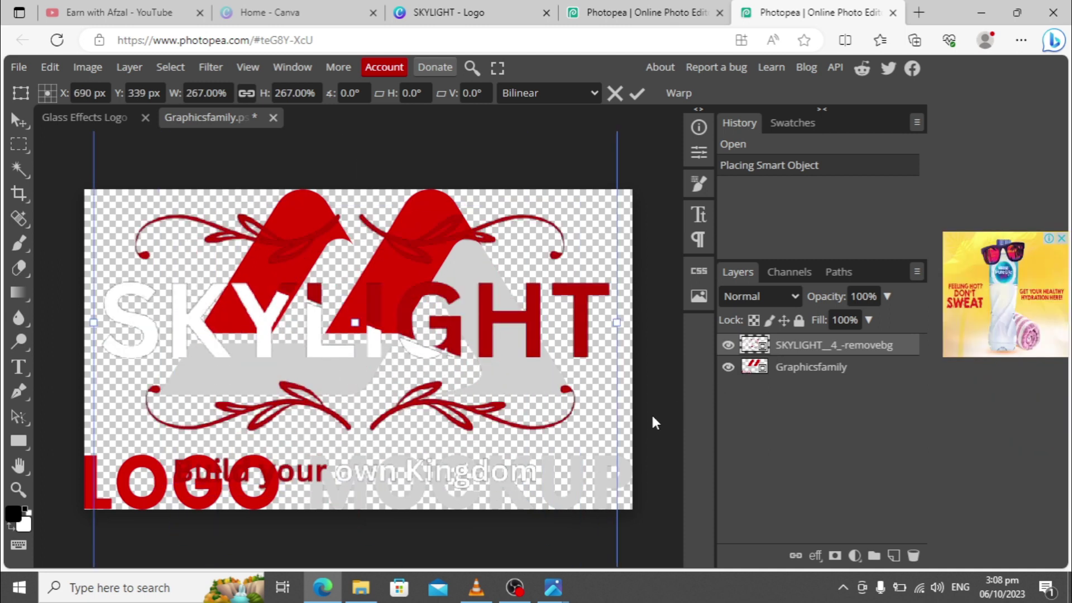
# Hide the original Graphicsfamily artwork and save the smart object to update the Glass Effects mockup
pyautogui.click(729, 368)
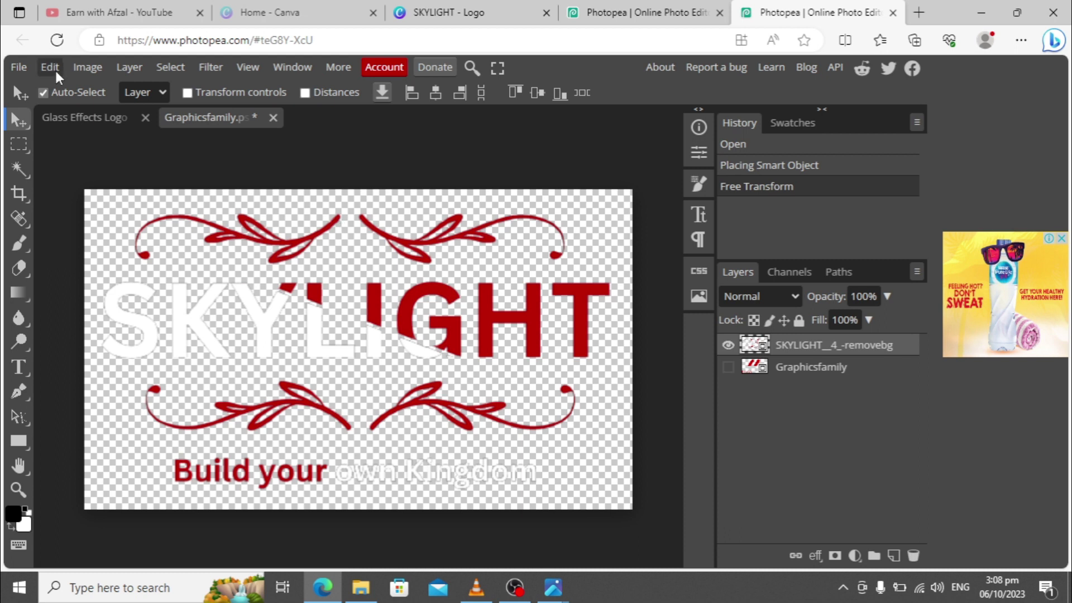
pyautogui.click(24, 70)
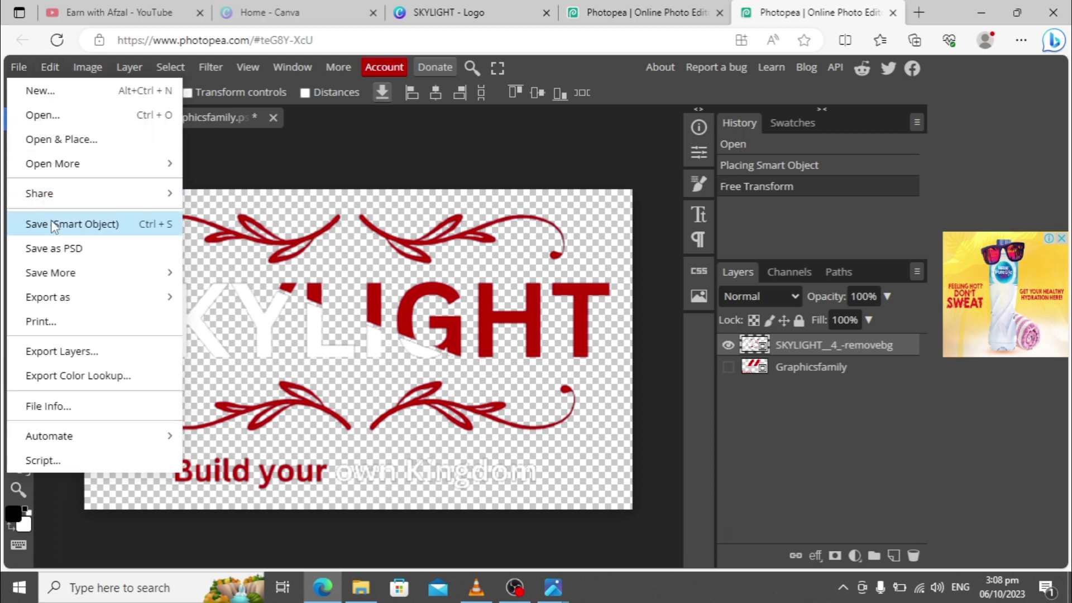
pyautogui.click(100, 229)
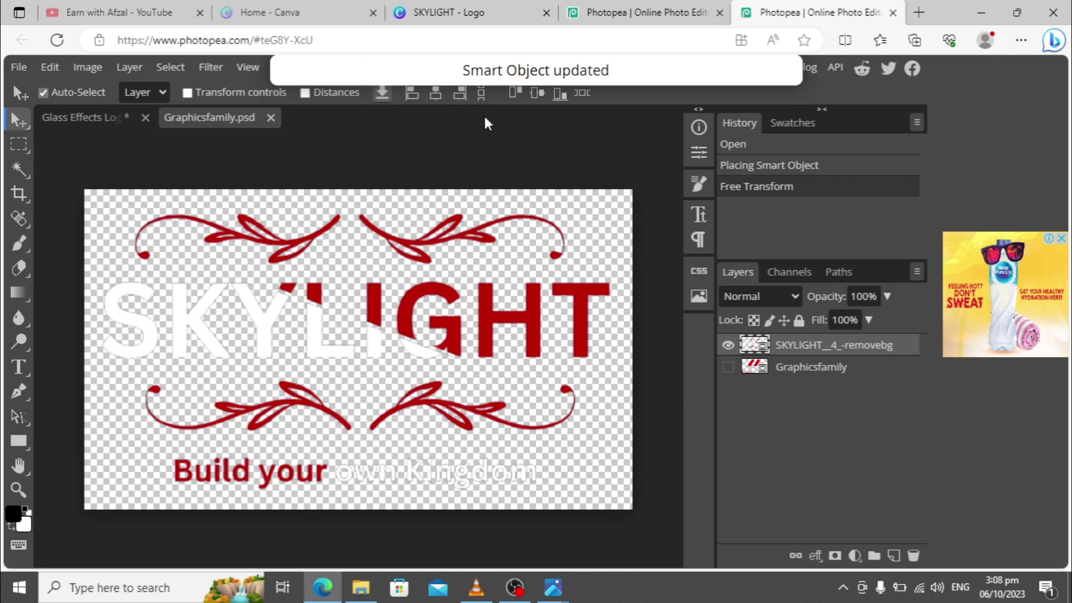
pyautogui.click(87, 119)
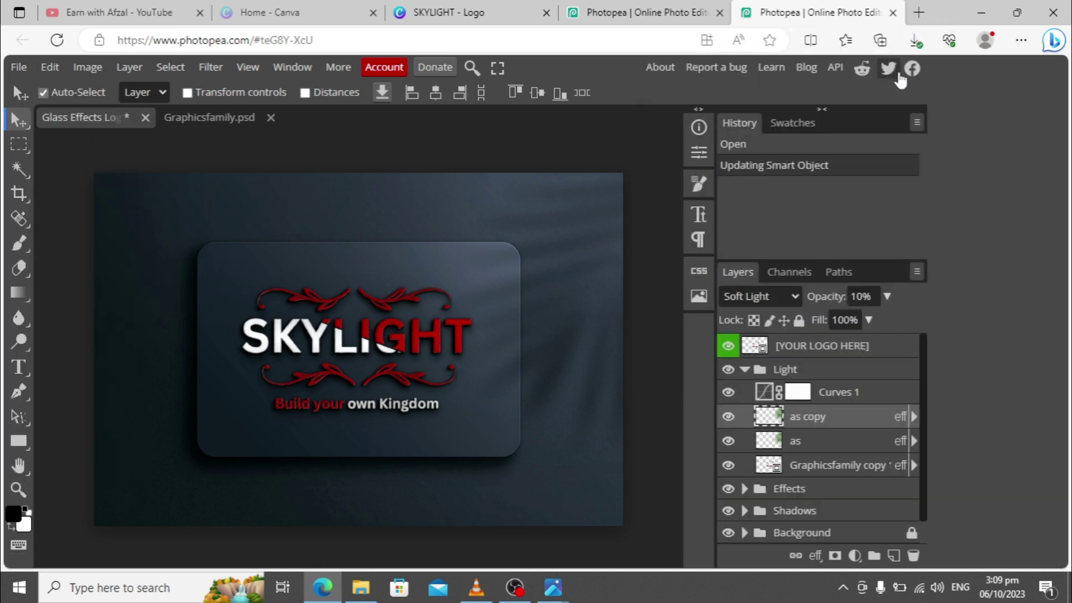
# Switch to the image viewer and look through the exported SKYLIGHT mockups, starting from the 3D office wall image
pyautogui.click(987, 12)
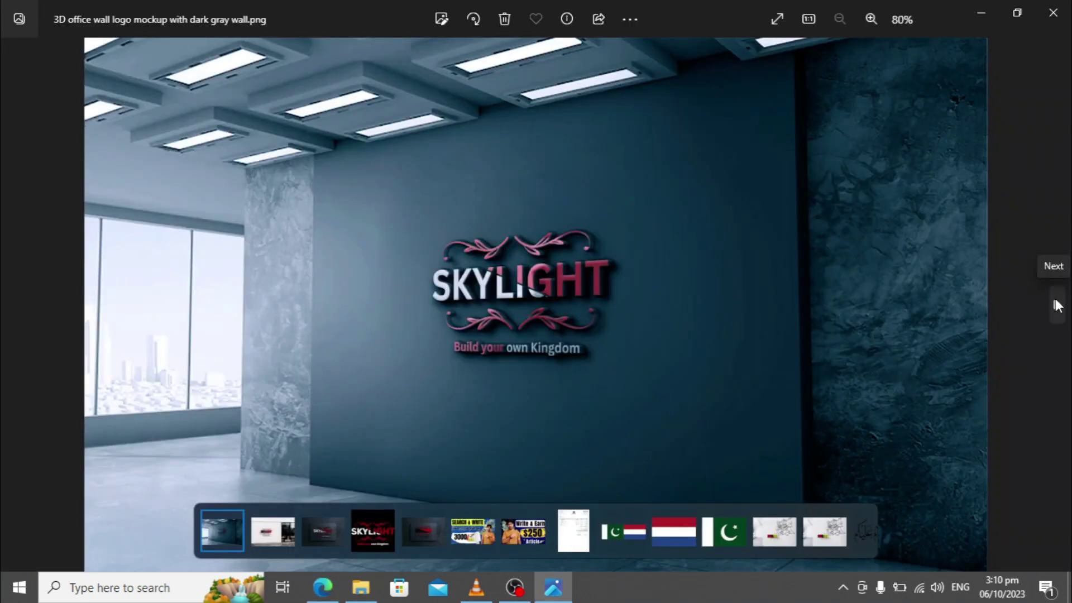
pyautogui.click(1057, 306)
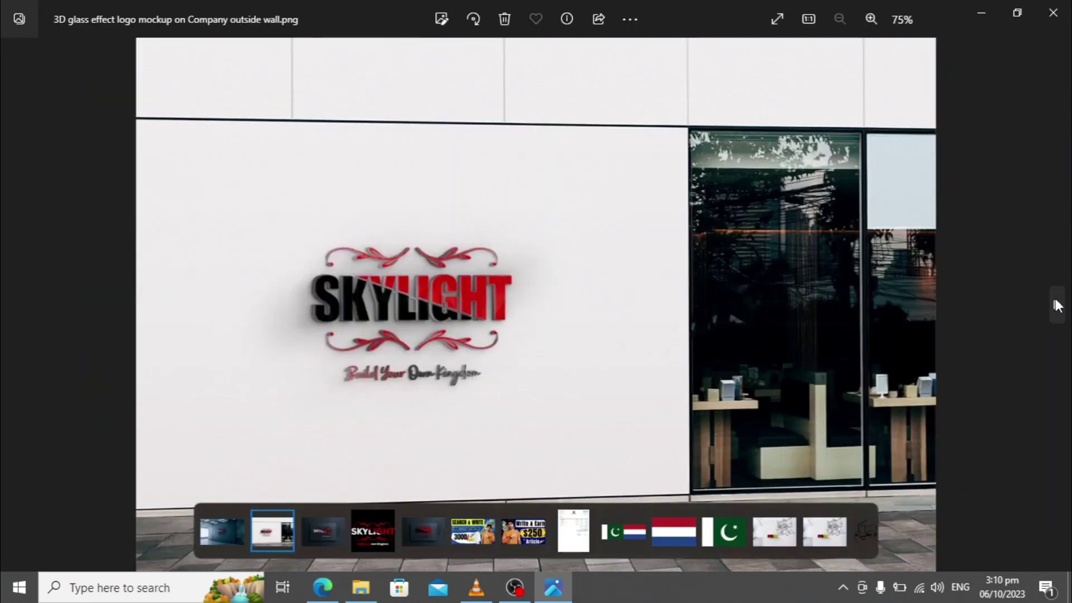
pyautogui.click(1057, 305)
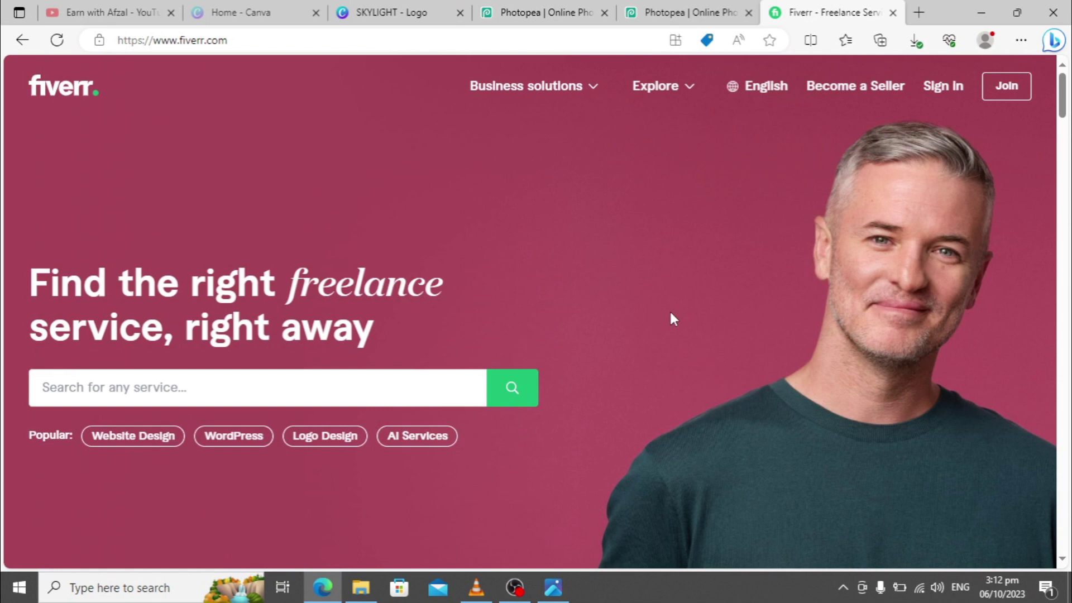
# On Fiverr, search for "3d logo design" services and examine the listed gigs' sample logos, ratings and starting prices
pyautogui.click(273, 385)
pyautogui.write('3D LOGO')
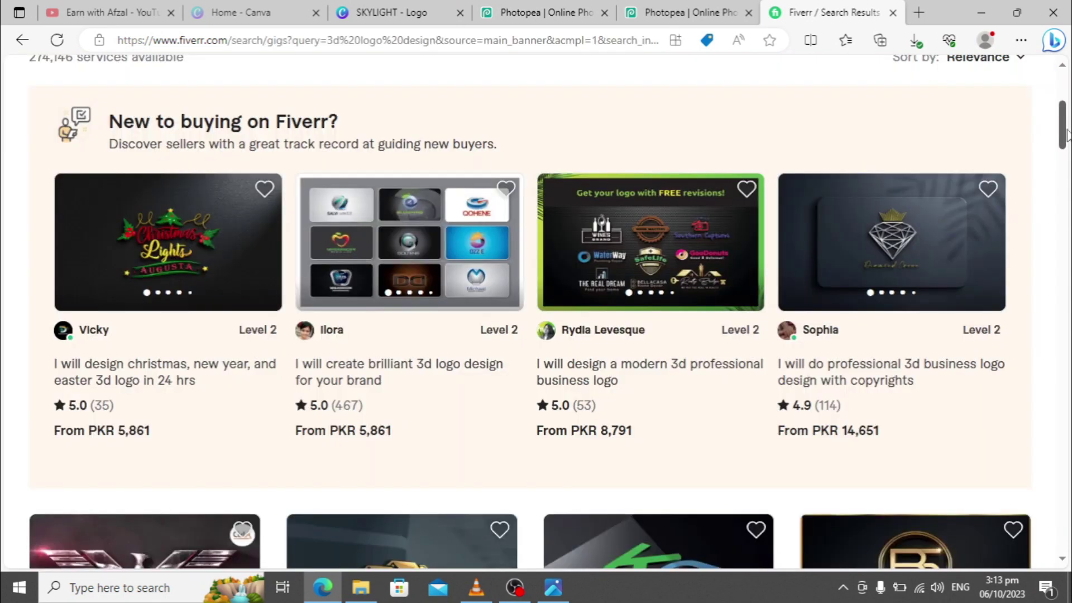
pyautogui.scroll(-1, 1066, 134)
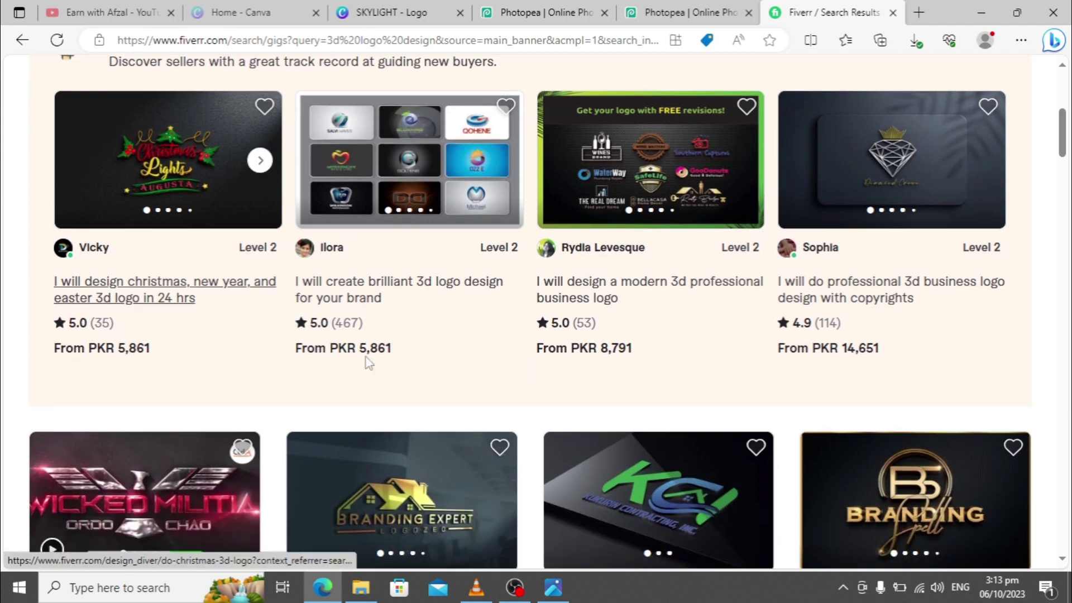
pyautogui.scroll(-4, 904, 343)
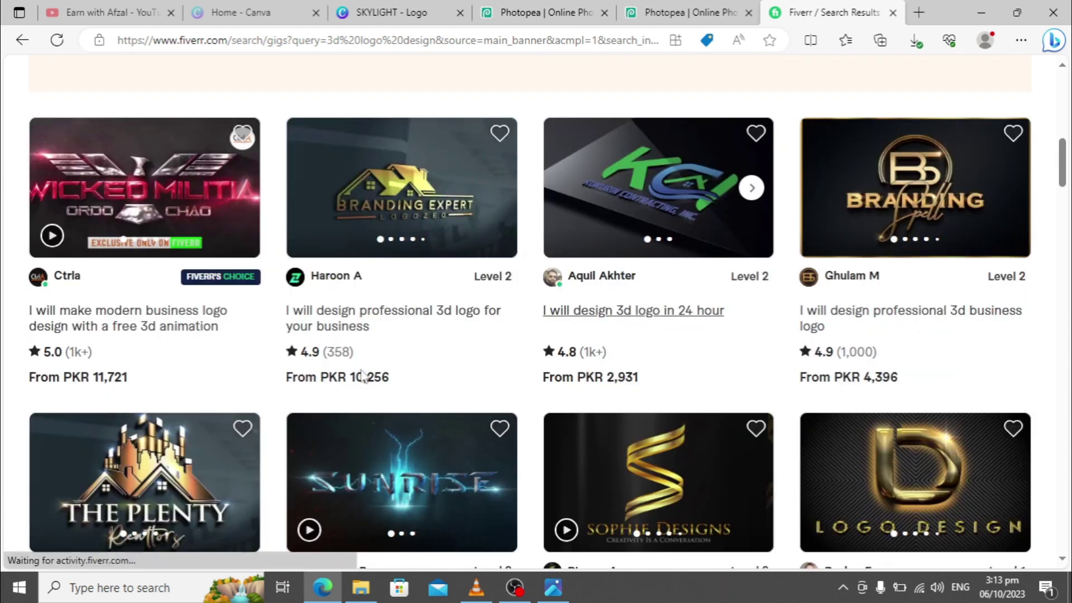
pyautogui.scroll(1, 976, 229)
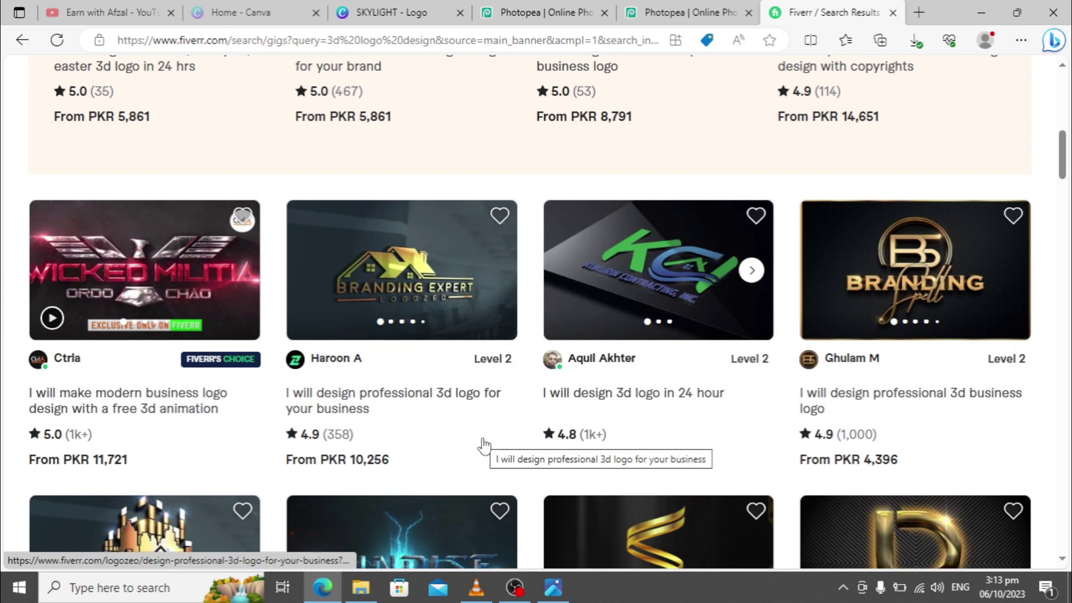
pyautogui.scroll(1, 1005, 234)
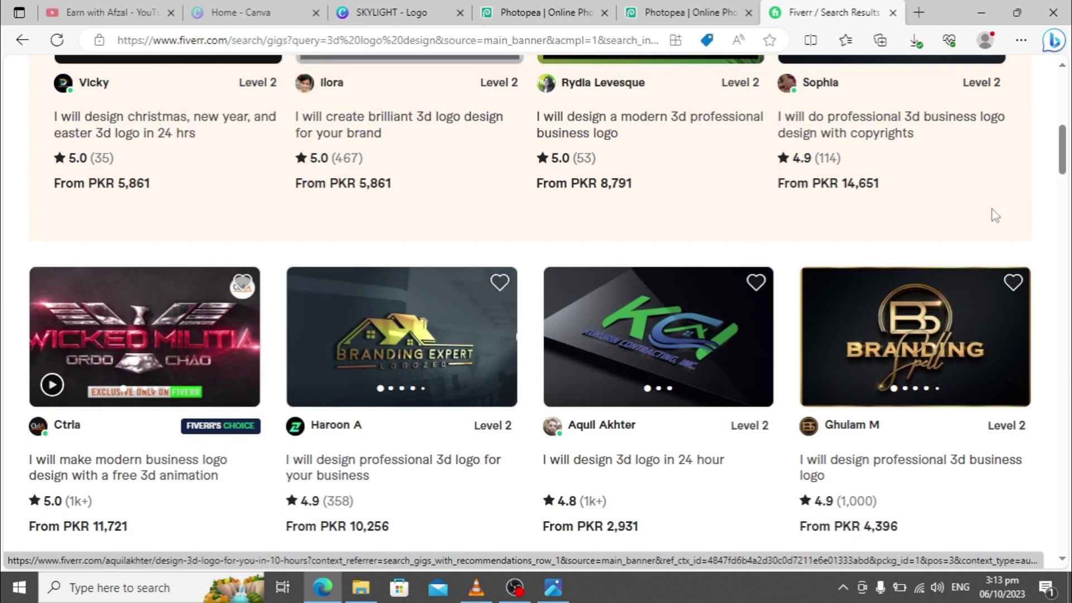
pyautogui.scroll(-4, 1065, 173)
pyautogui.moveTo(1065, 173); pyautogui.dragTo(1067, 221)
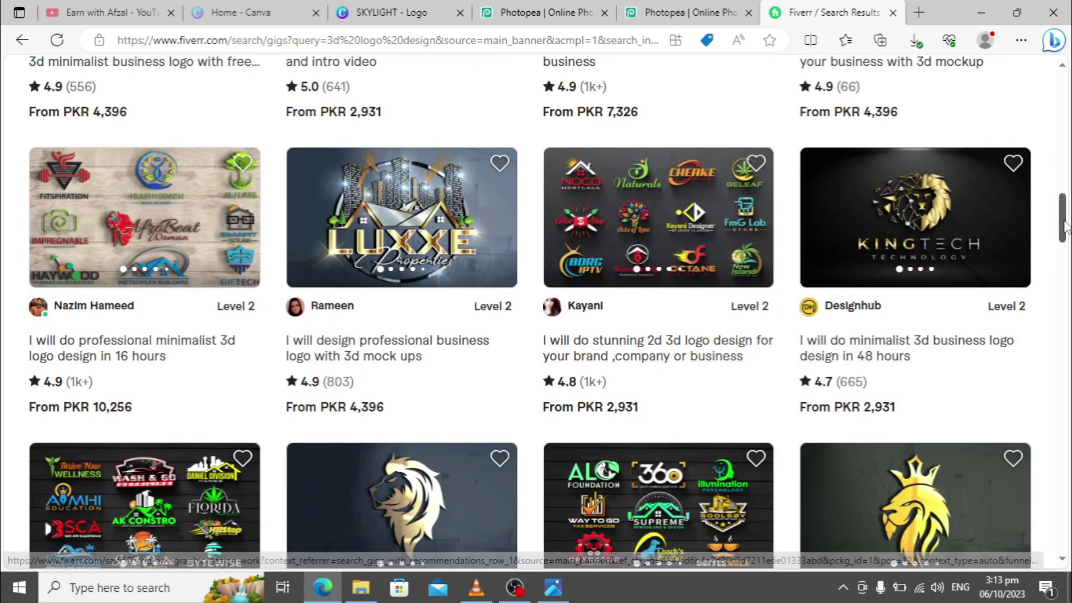
pyautogui.scroll(-3, 414, 345)
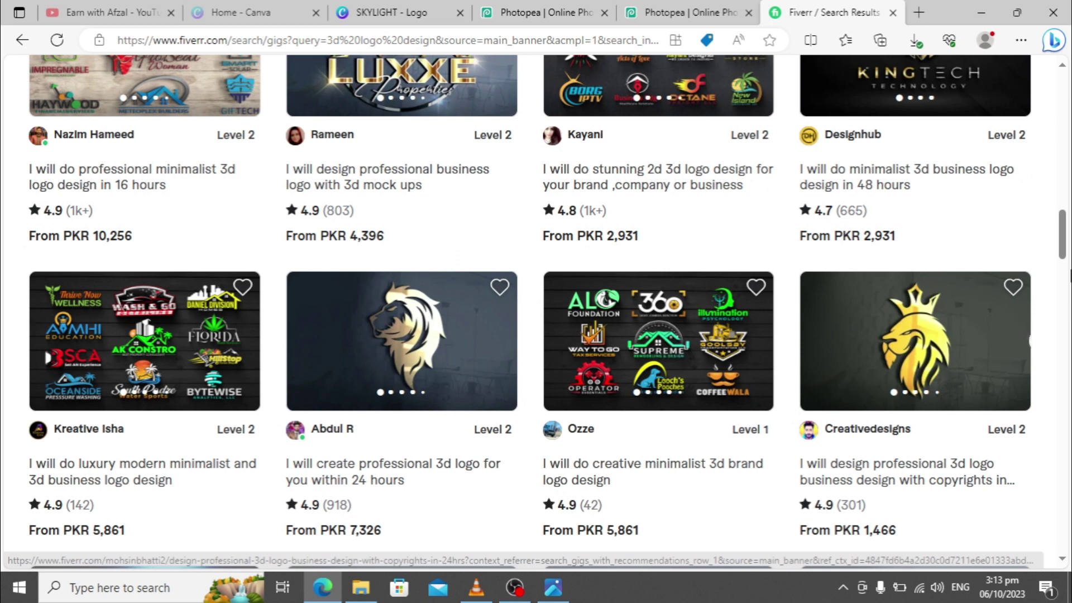
pyautogui.moveTo(1064, 241); pyautogui.dragTo(1065, 273)
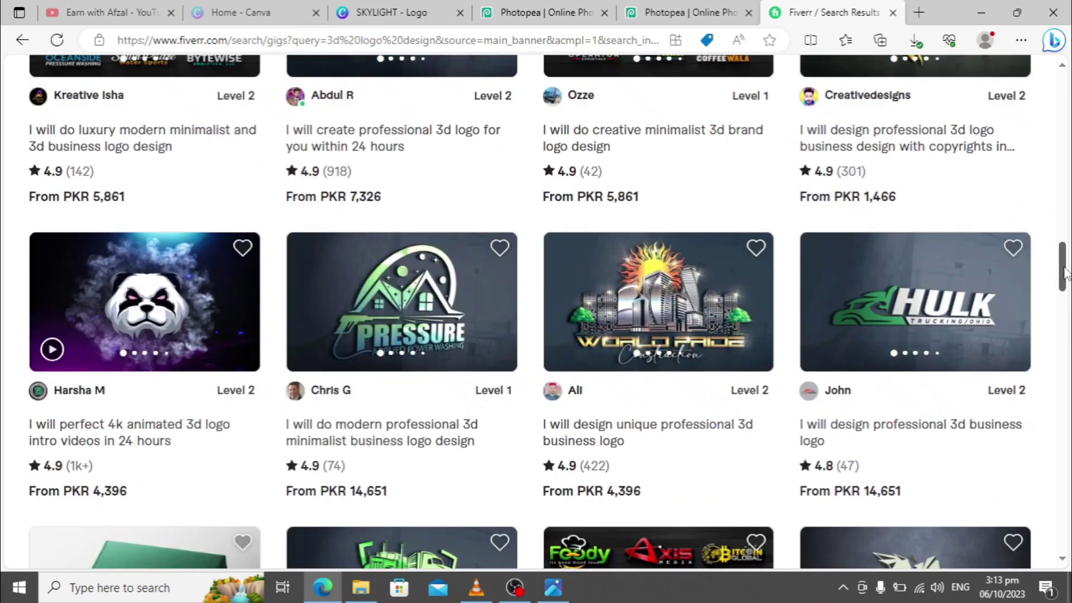